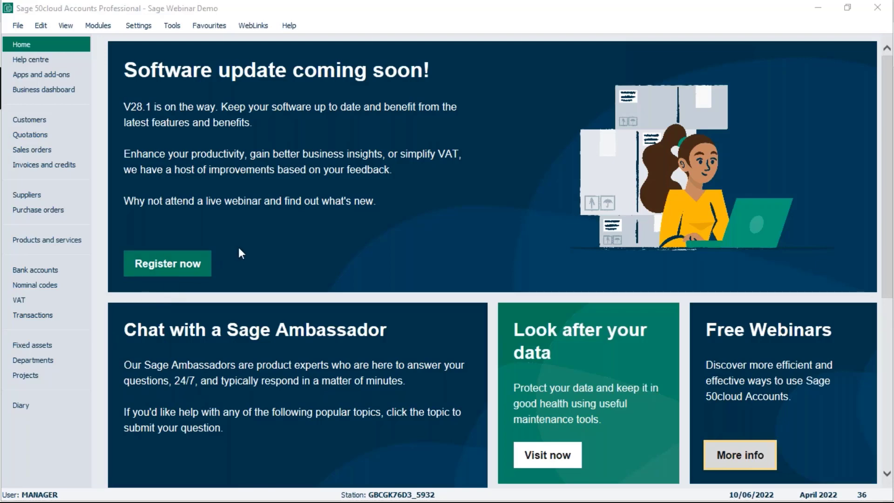
Open the Users list from Settings, accept closing other windows, and select the second, Standard user.
click(138, 26)
mouse_move(170, 318)
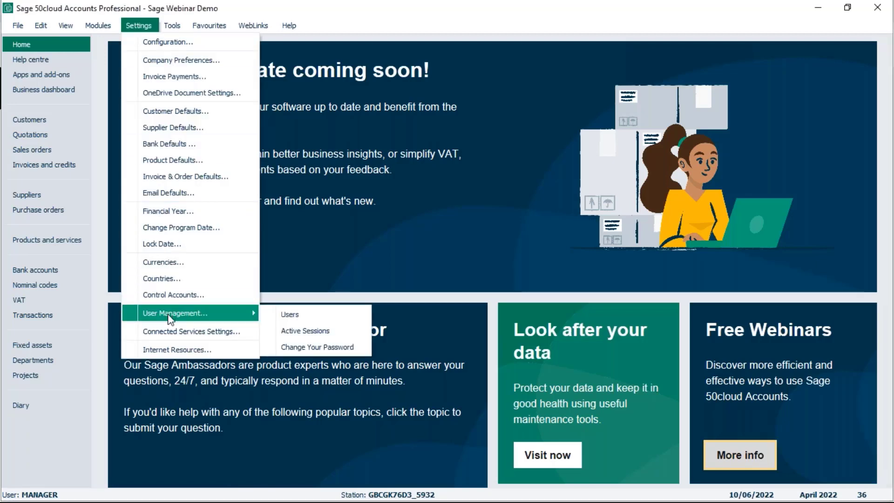
click(290, 315)
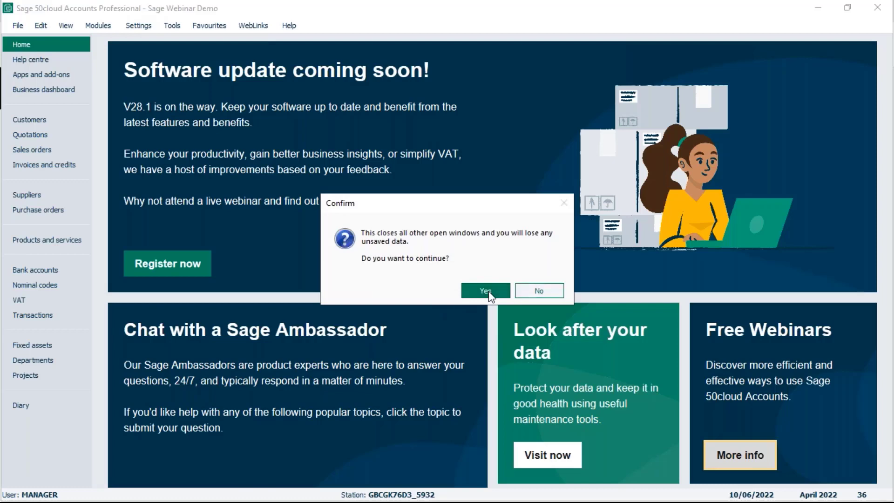
click(489, 292)
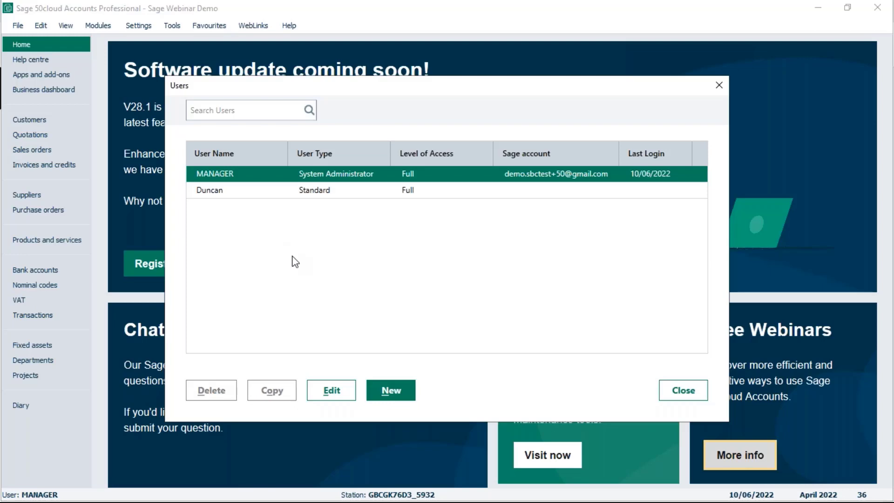
click(240, 192)
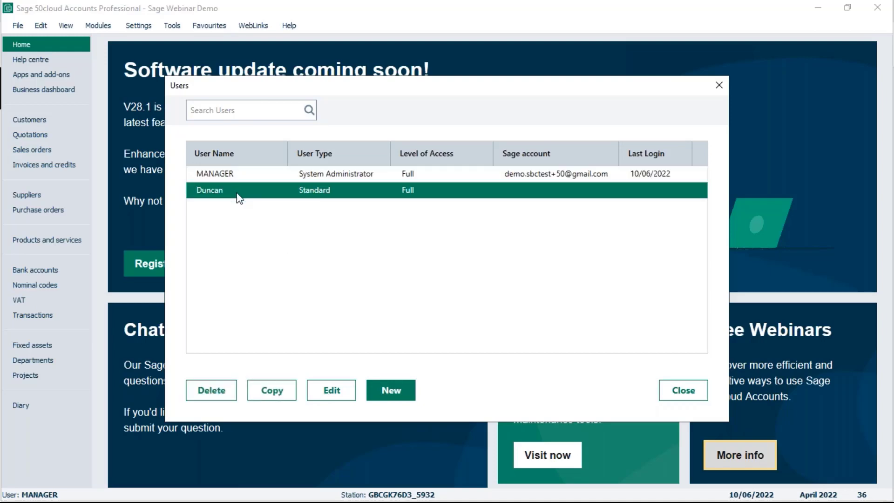
click(281, 394)
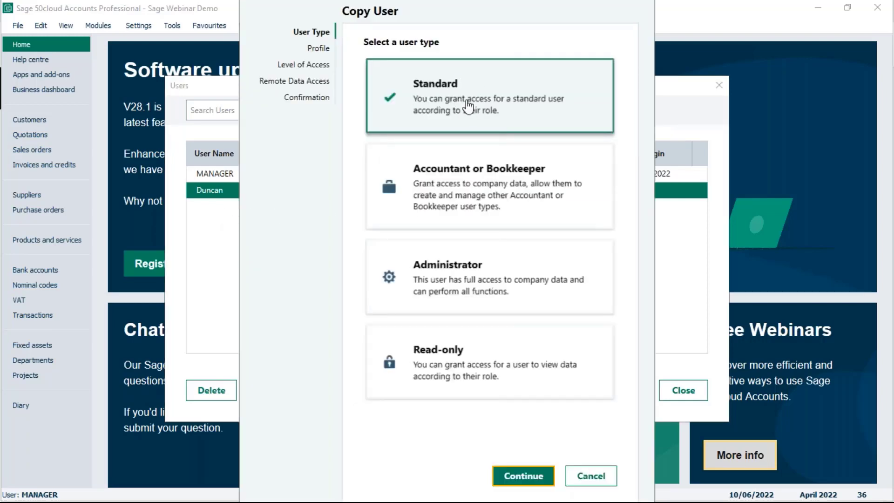
click(524, 476)
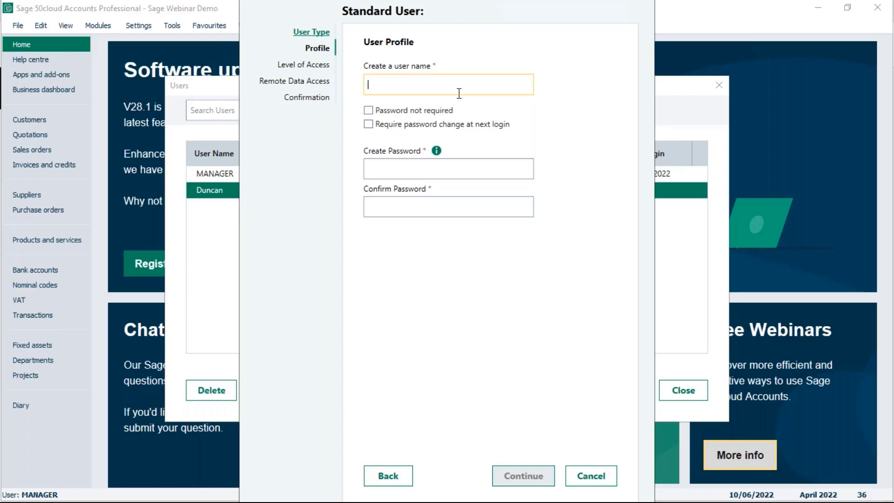
click(597, 480)
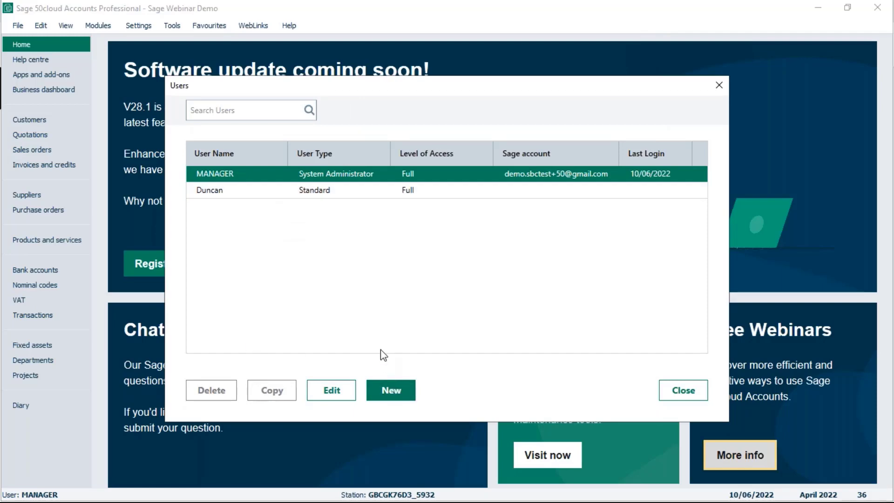
click(390, 393)
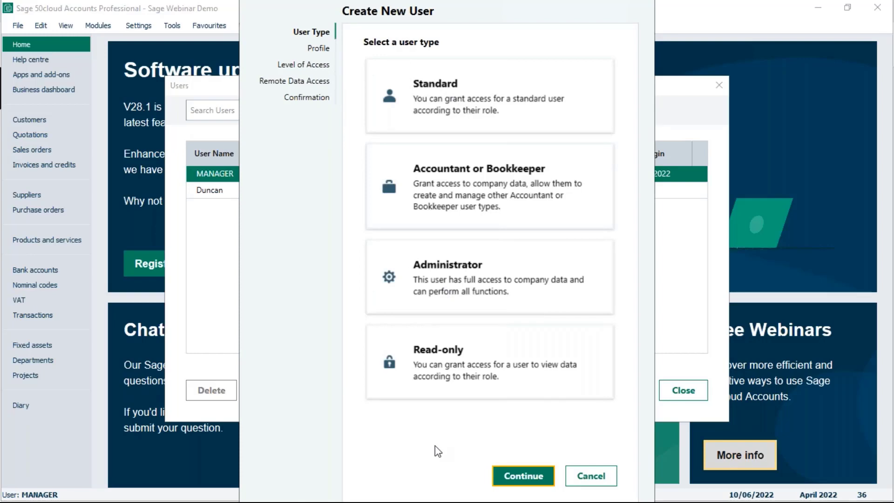
click(591, 476)
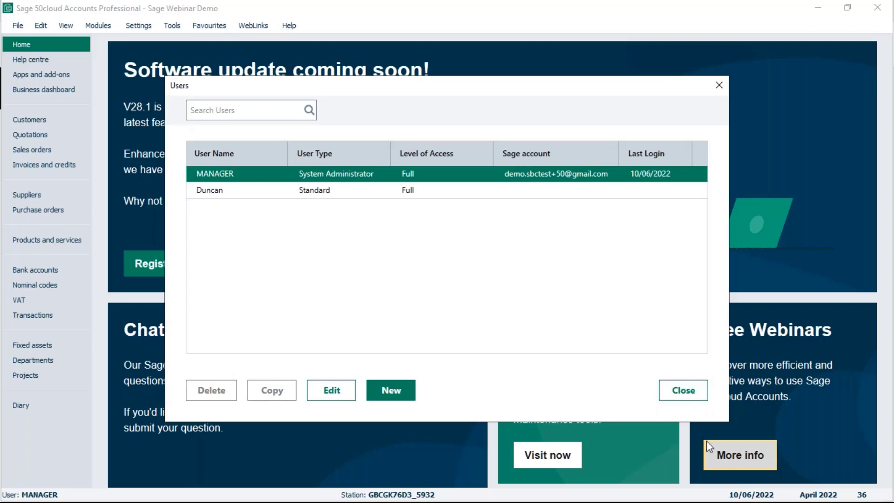
key(super+e)
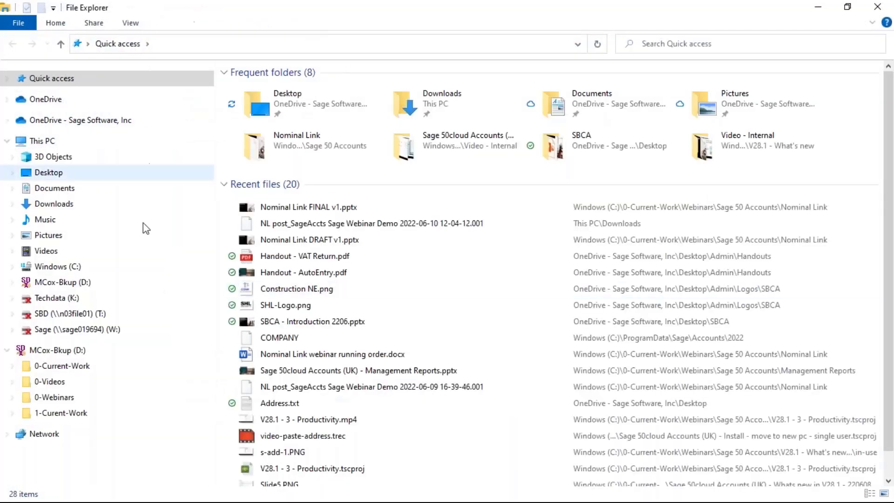
Browse to C:\ProgramData\Sage\Accounts\2022 to show the company data folders and COMPANY file.
click(12, 267)
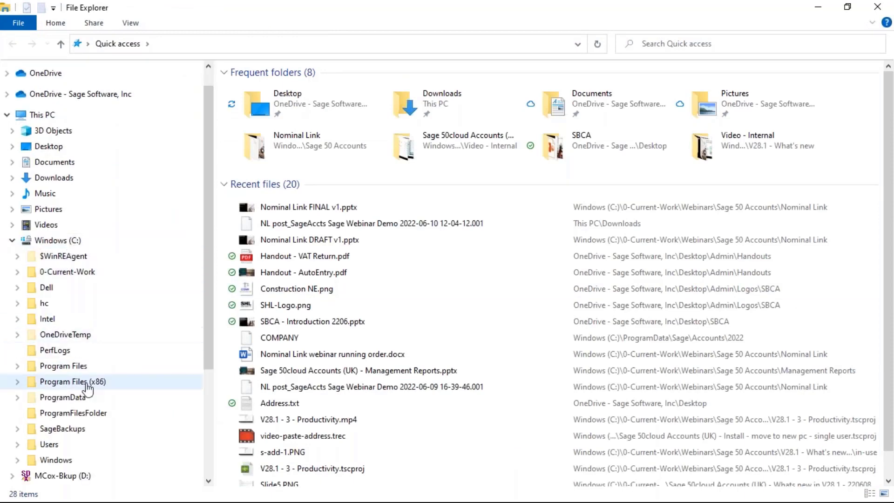
click(57, 400)
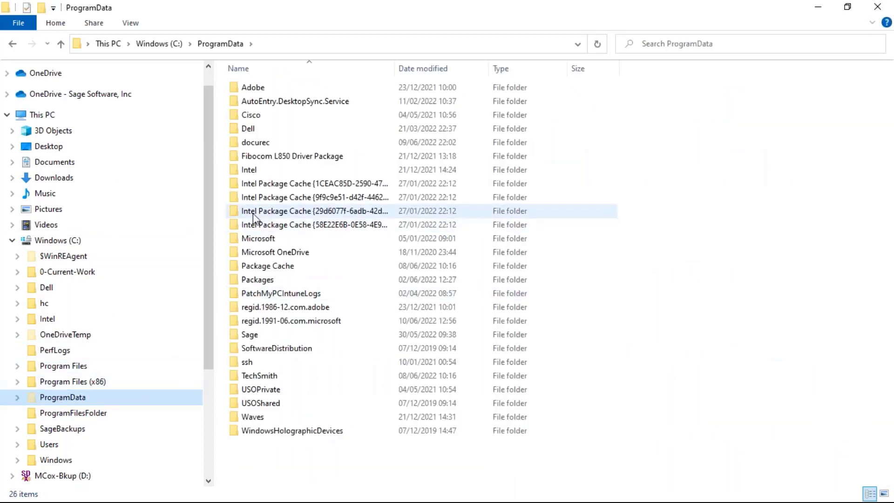
click(255, 339)
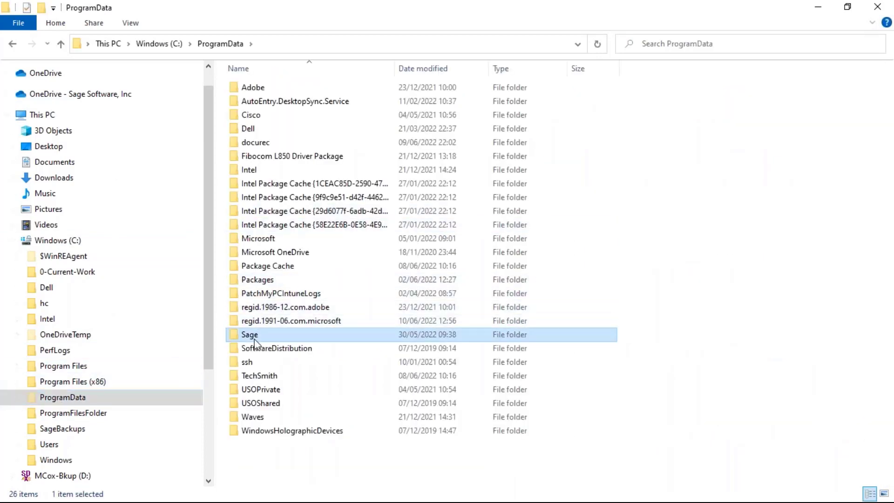
double_click(255, 339)
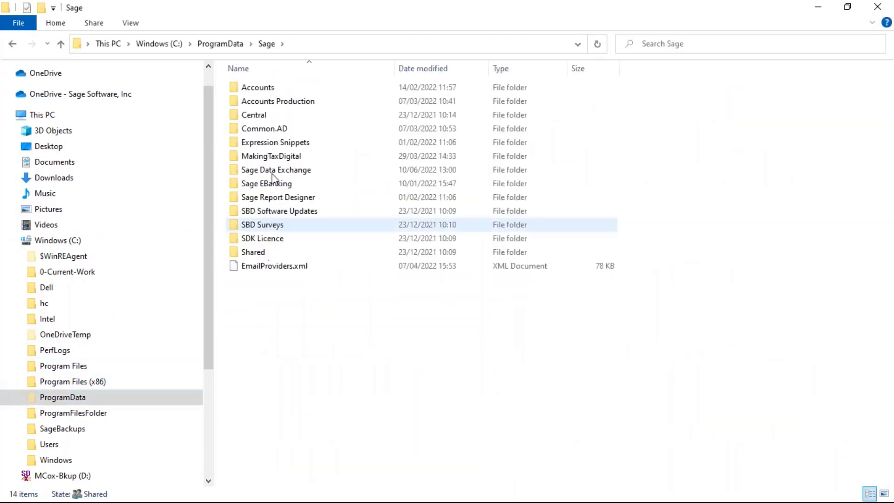
double_click(269, 89)
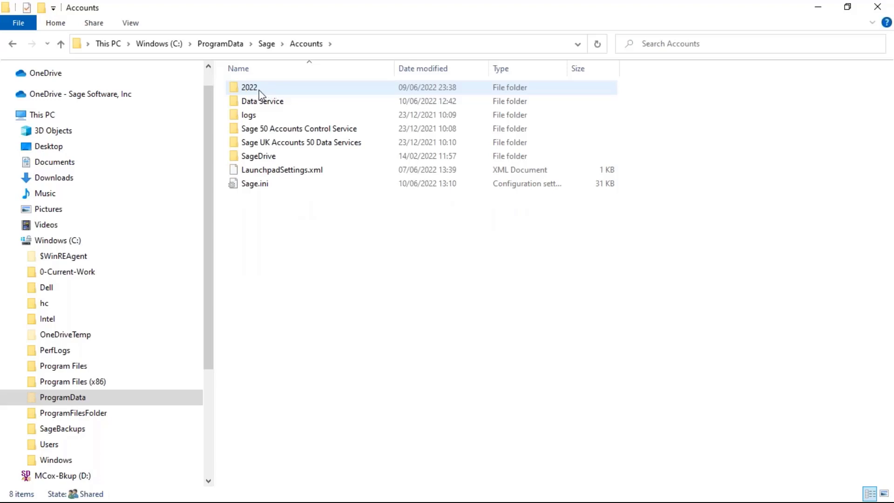
mouse_move(259, 95)
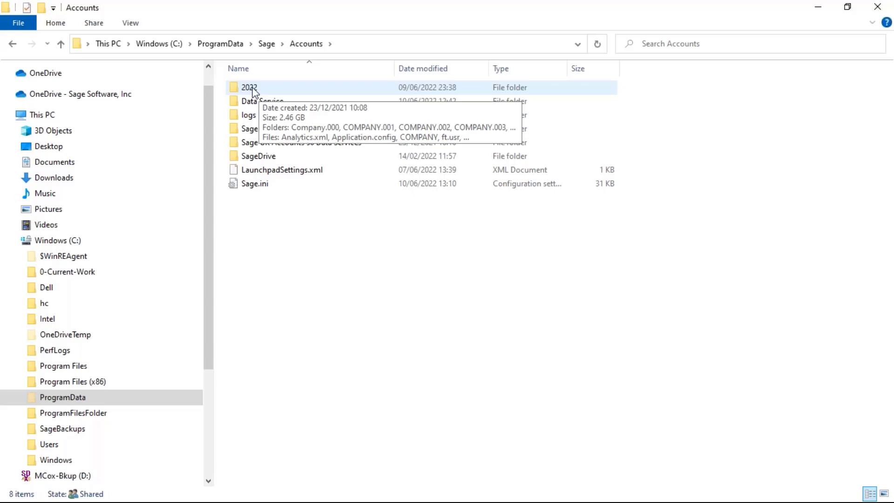
double_click(249, 87)
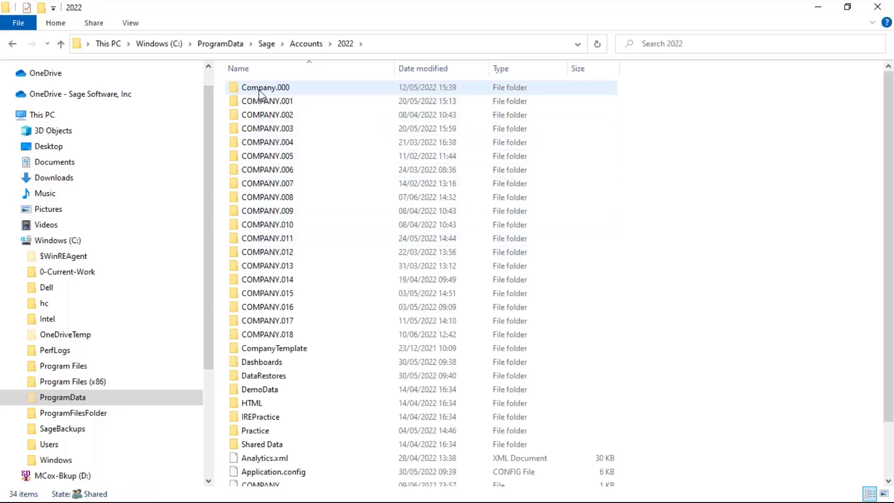
scroll(266, 438, down, 1)
scroll(265, 440, down, 1)
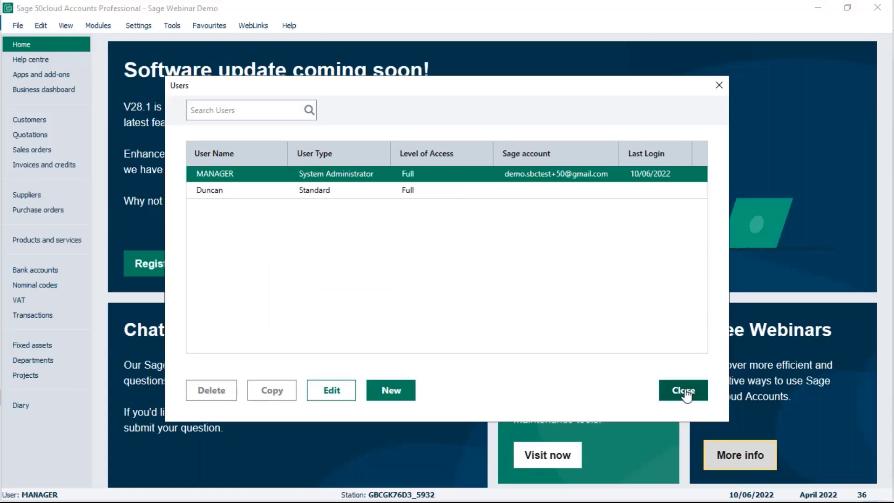
Close the Users window, open the Nominal codes list, and scroll to codes from 1240 onward.
click(683, 390)
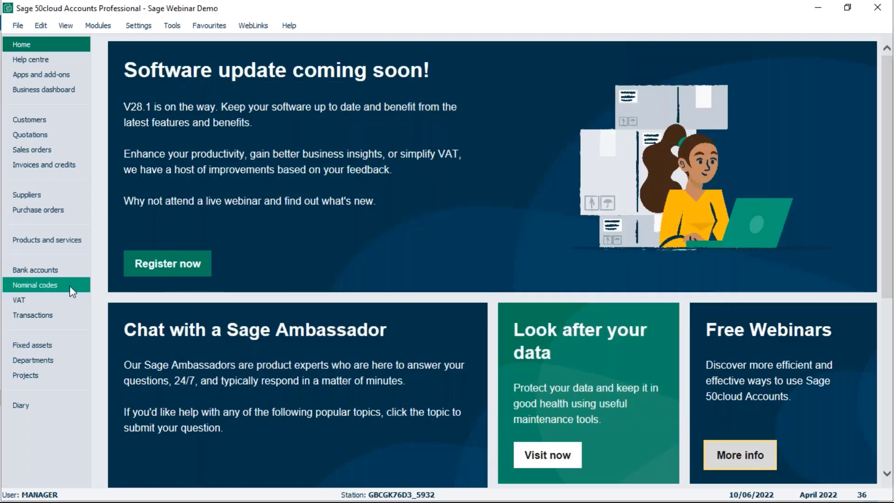
click(41, 291)
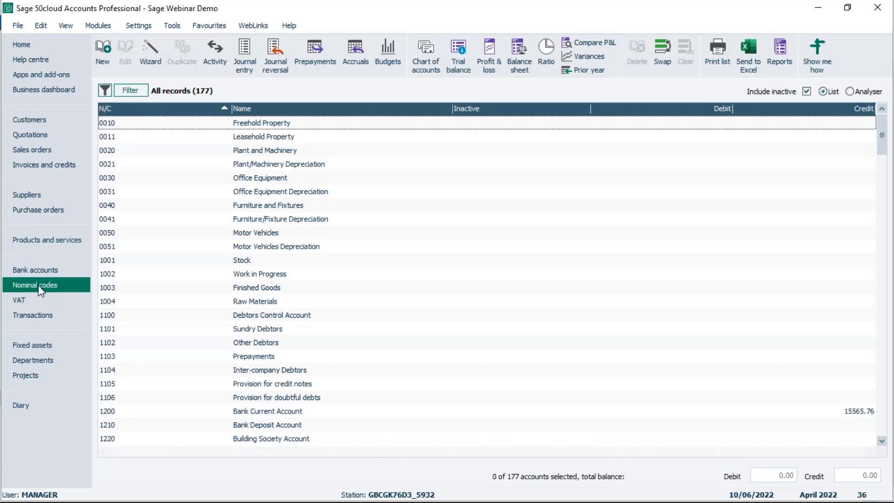
drag(884, 140, 882, 179)
click(882, 440)
click(882, 442)
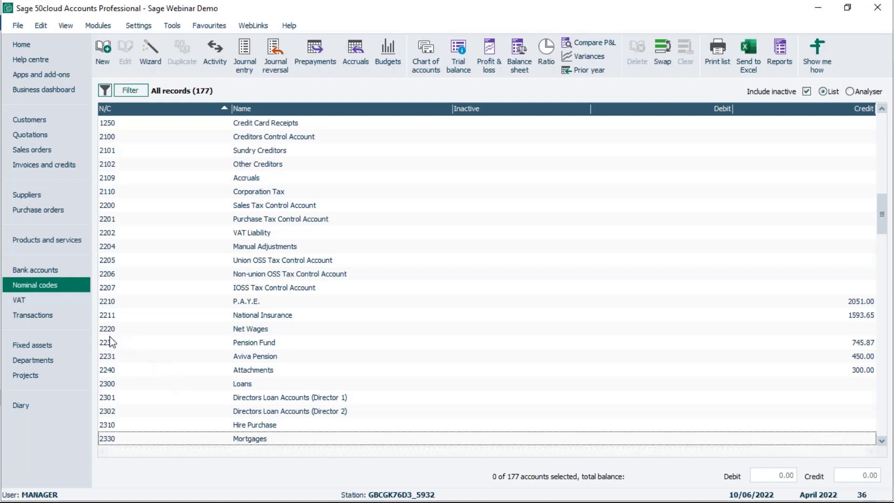
Scroll the nominal list to wage codes 7000–7009, then advance the presentation to the nominal settings slide.
drag(883, 223, 883, 281)
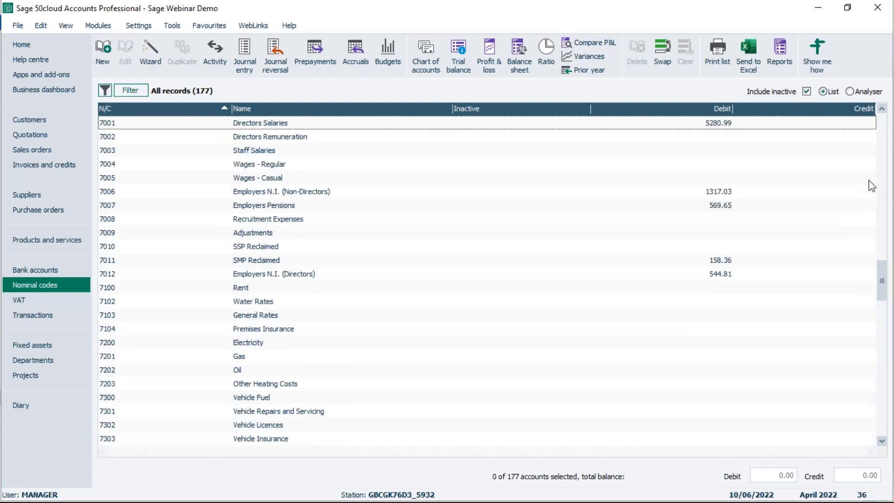
click(884, 110)
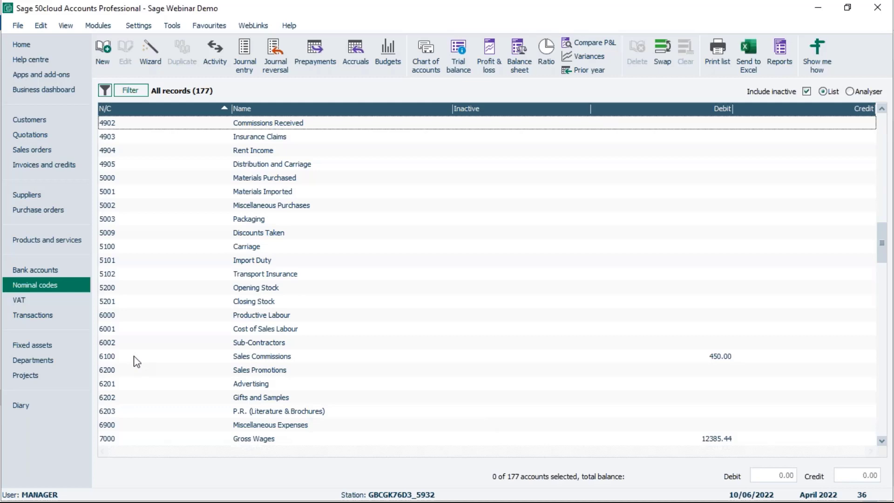
click(882, 440)
click(884, 441)
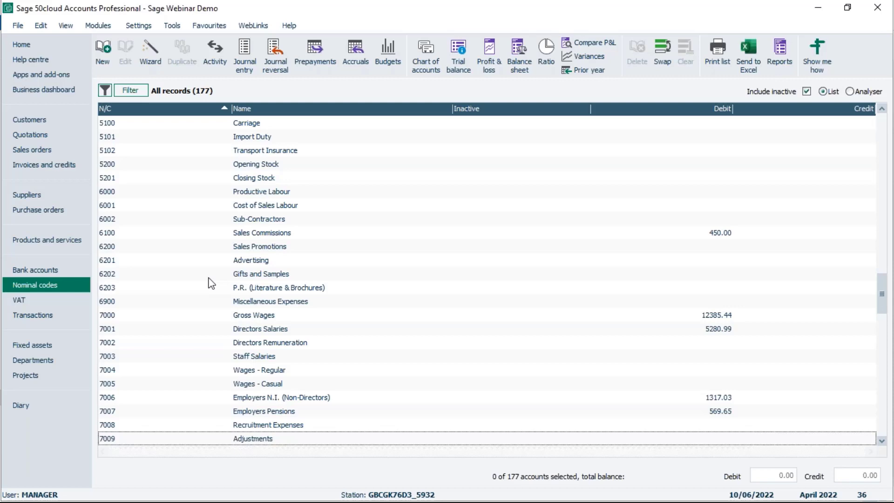
click(893, 131)
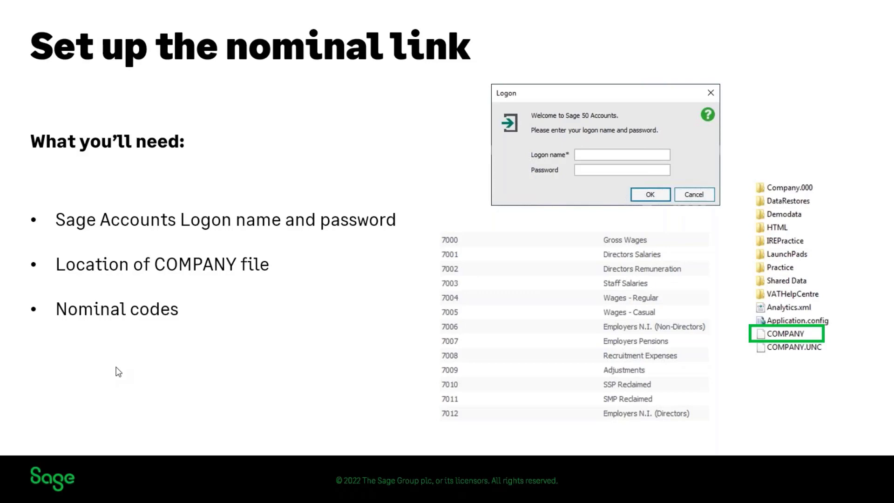
key(Right)
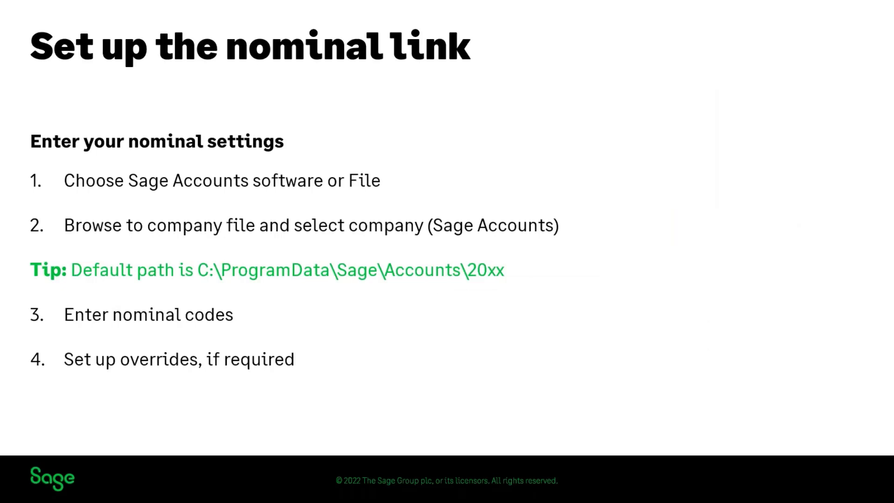
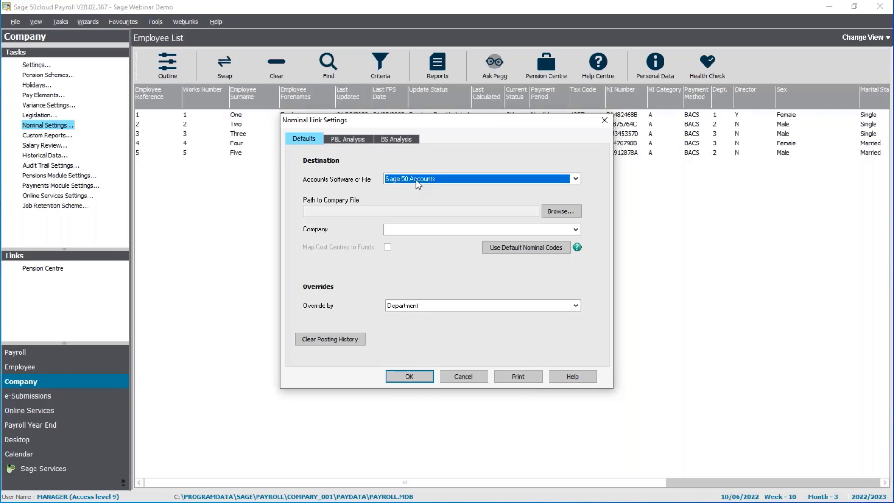
Keep Sage 50 Accounts as the accounts destination and browse for the company file path.
click(415, 180)
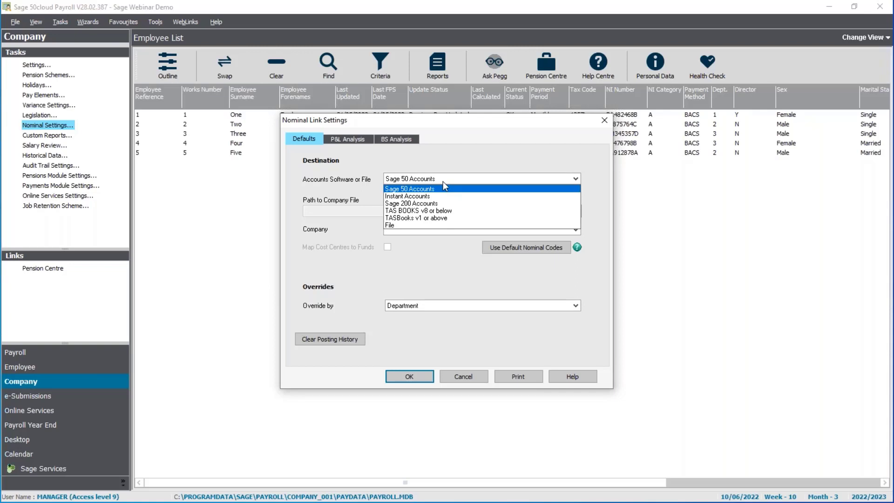
click(443, 182)
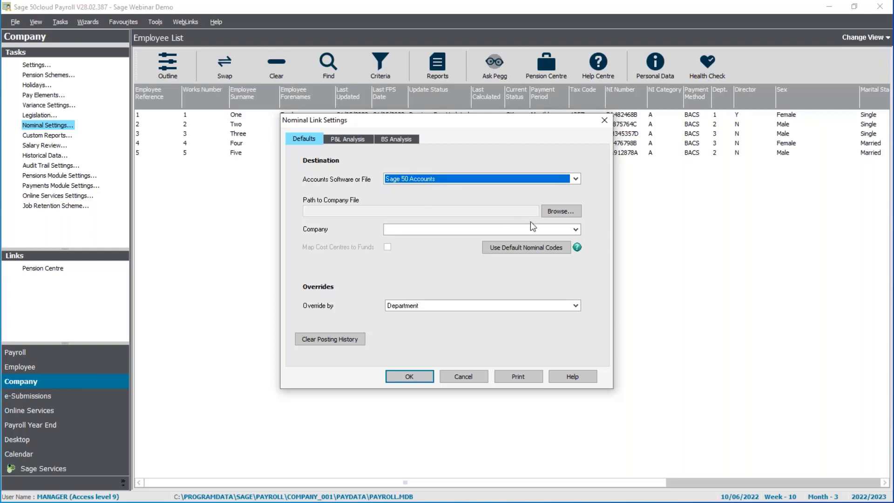
click(554, 215)
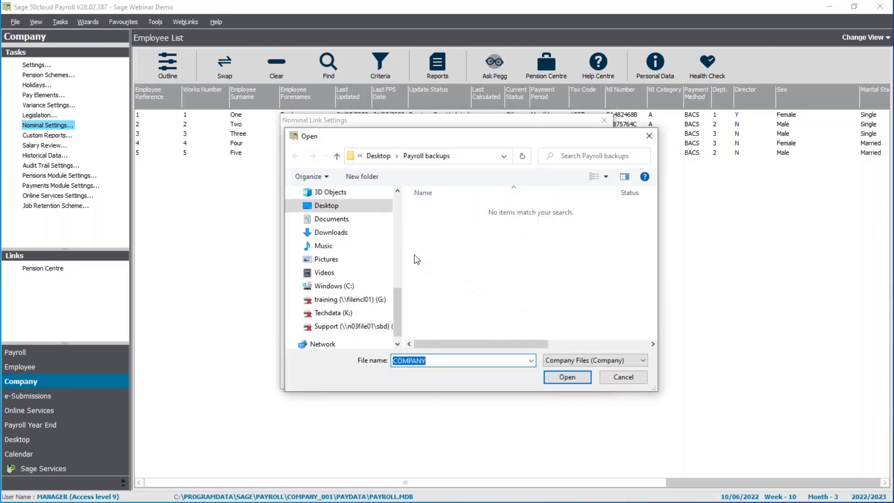
Set the company file path to the COMPANY file in C:\ProgramData\Sage\Accounts\2022.
click(351, 292)
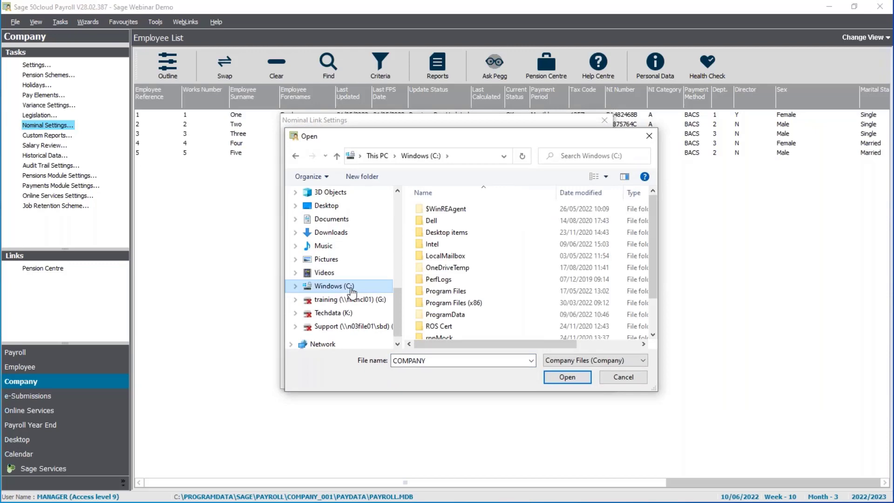
double_click(435, 316)
scroll(435, 321, down, 4)
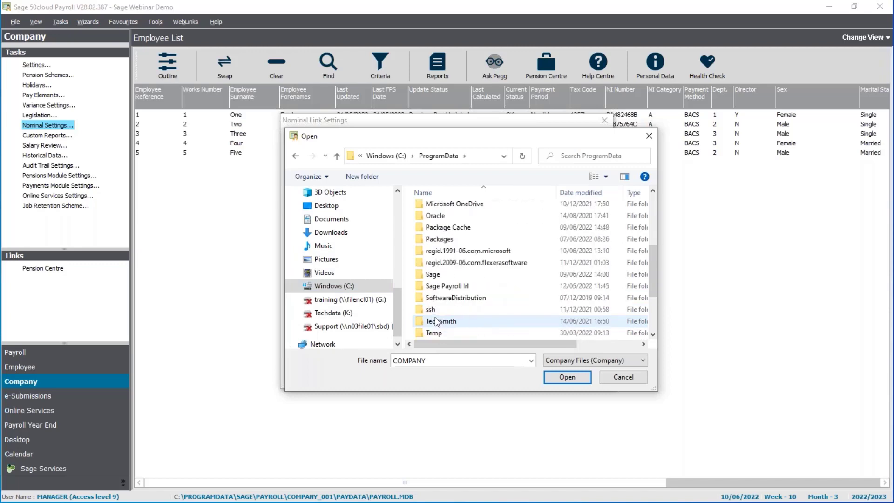
double_click(437, 281)
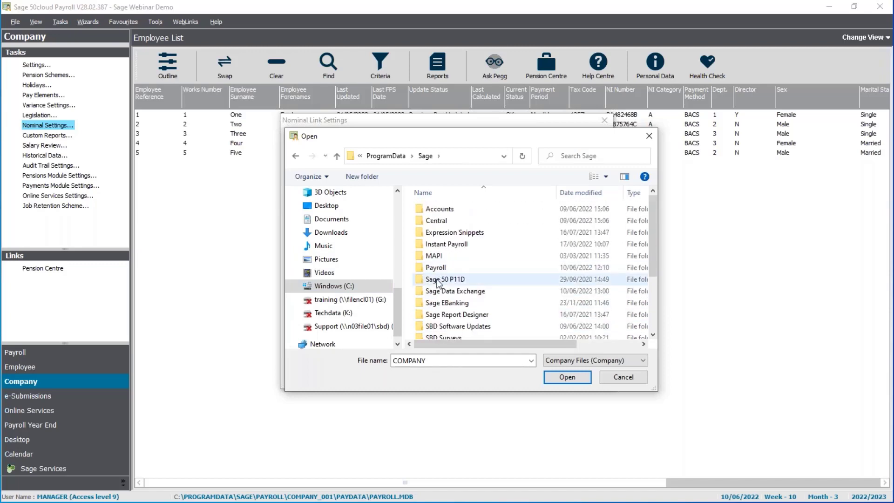
double_click(440, 209)
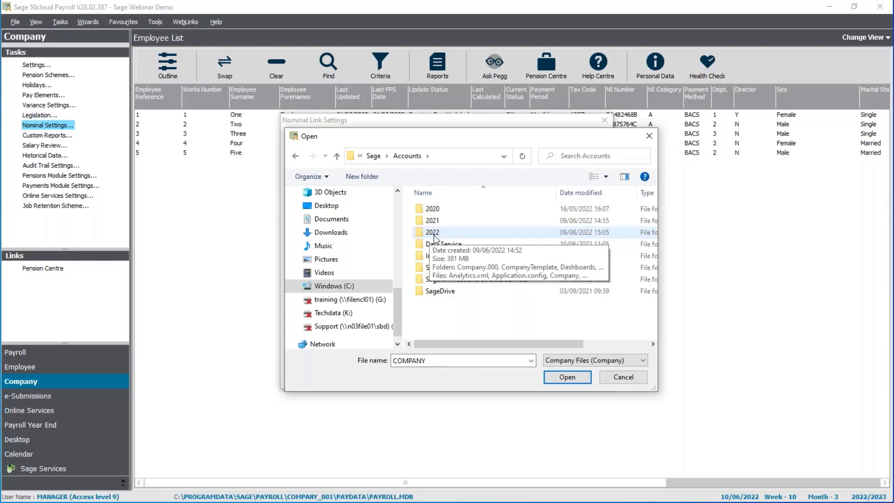
double_click(432, 233)
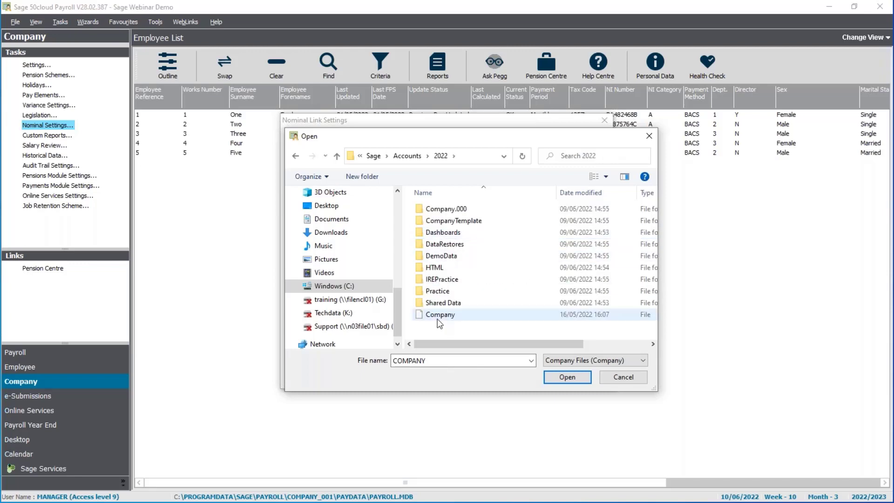
click(438, 319)
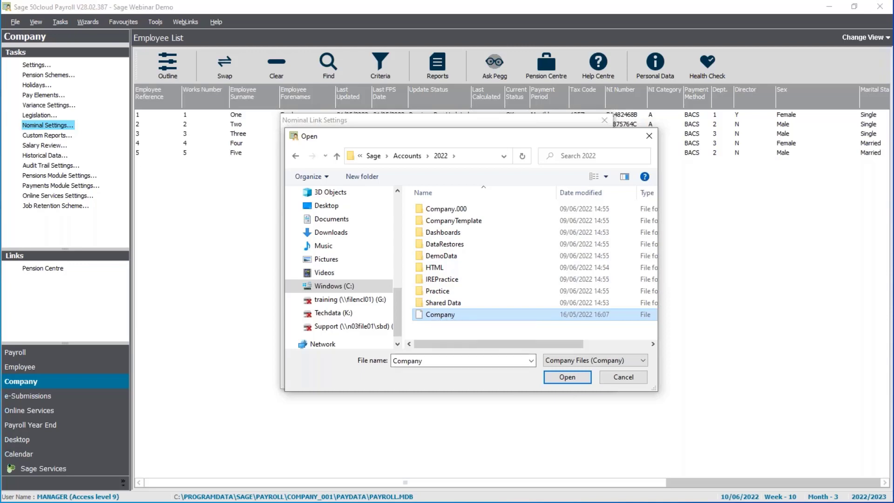
click(566, 377)
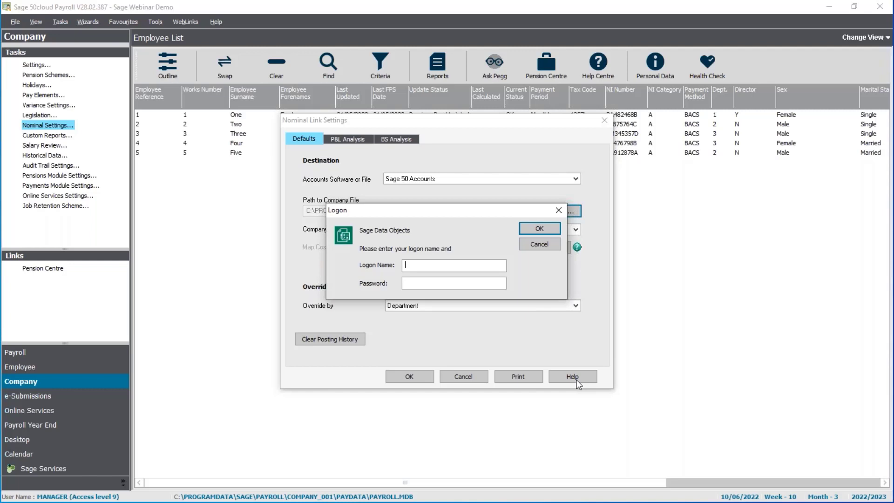
Log on with the accounts logon name and password, then keep Sage Webinar Demo as the linked company.
text(manager)
text(**)
key(Return)
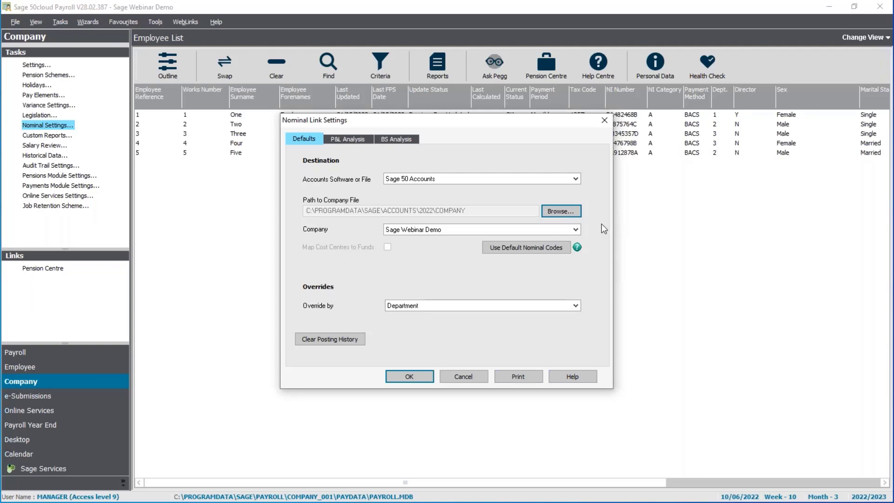
click(576, 230)
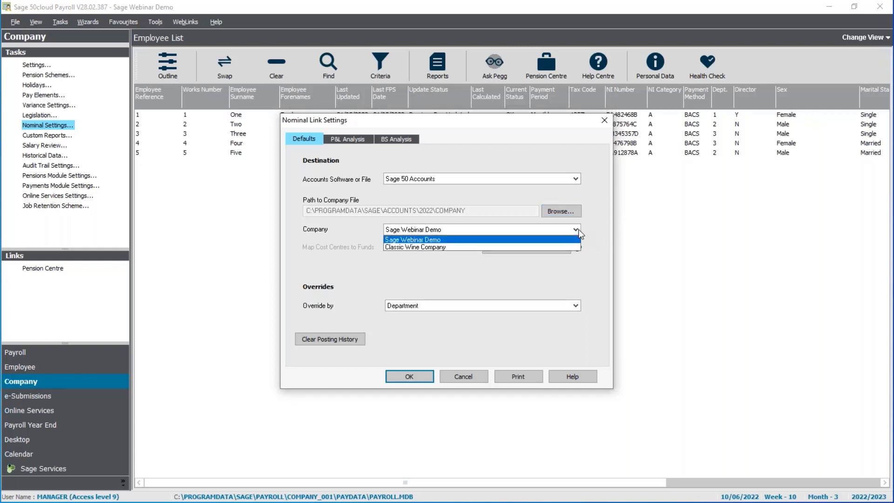
click(578, 230)
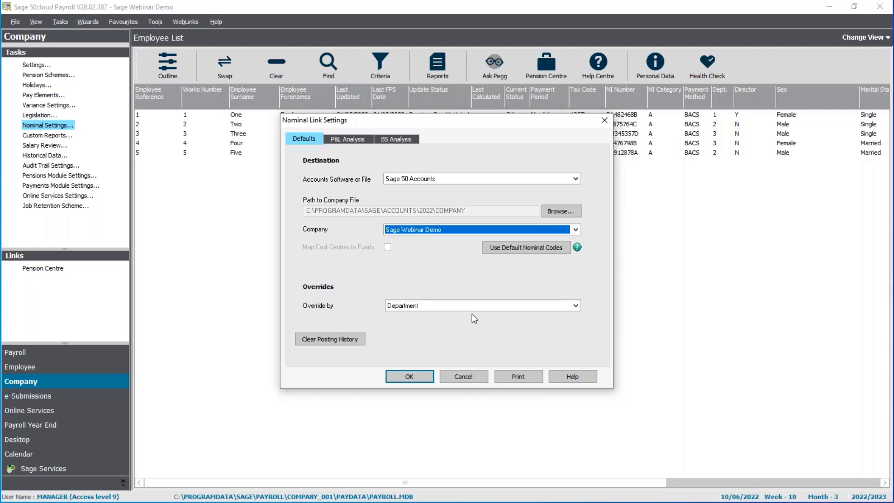
Keep Override by as Department, review the P&L and BS Analysis codes, and request default nominal codes.
click(471, 309)
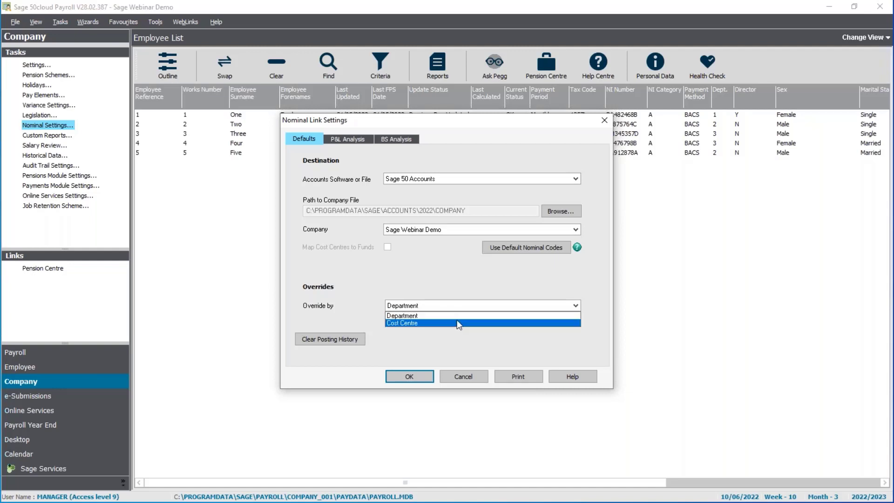
click(454, 317)
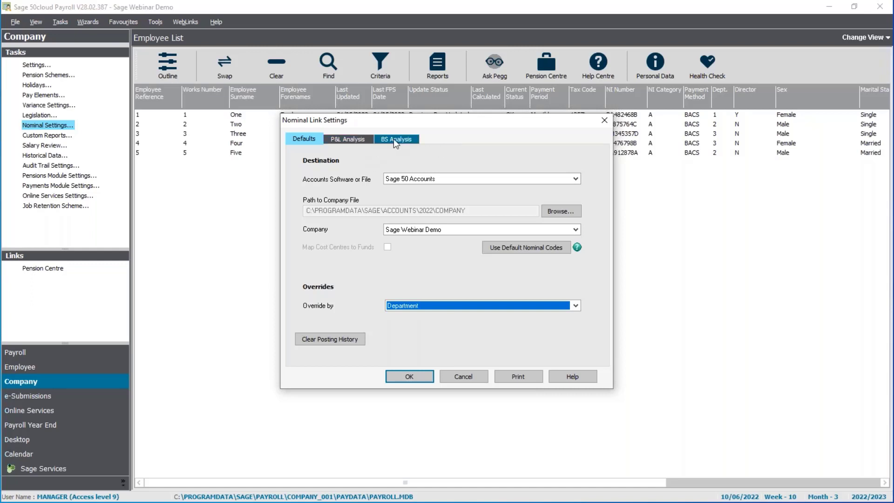
click(365, 140)
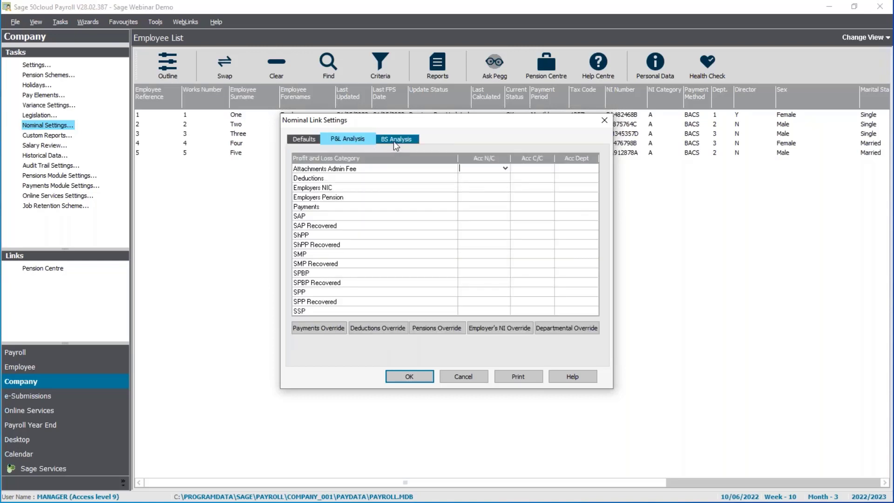
click(393, 140)
click(363, 140)
click(311, 140)
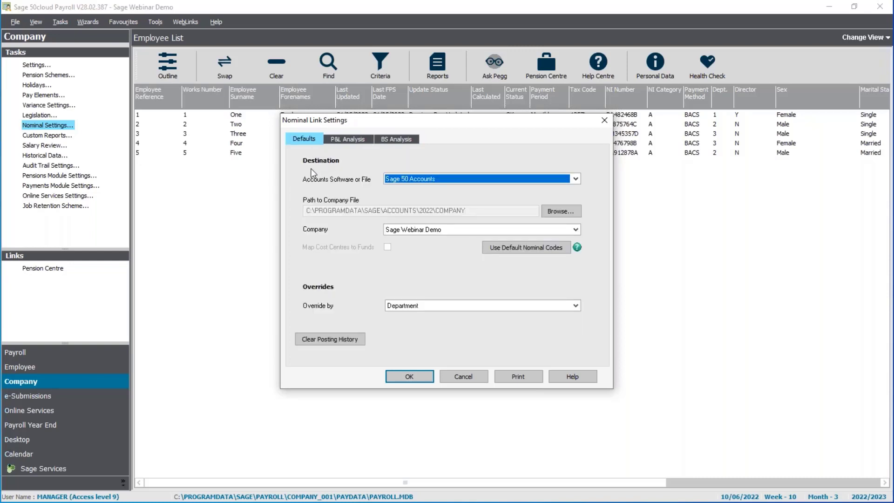
click(522, 250)
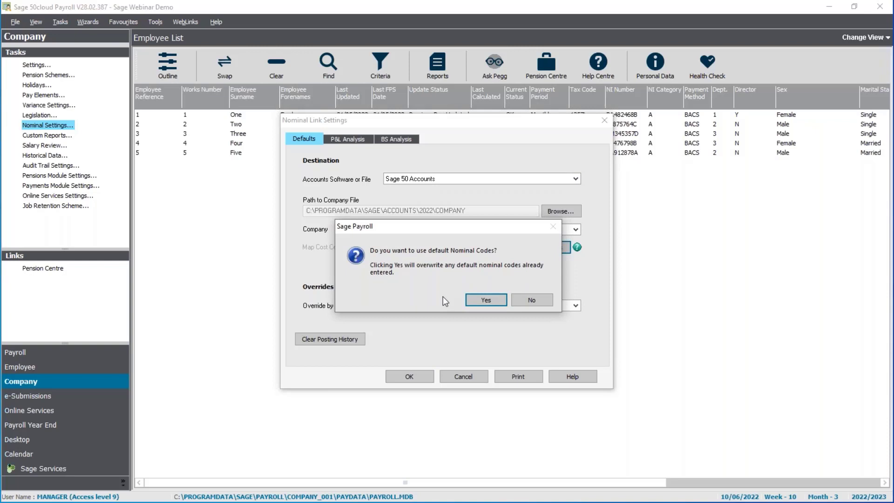
Accept the default codes and review P&L codes such as Payments 7000 and SSP 7010.
click(490, 300)
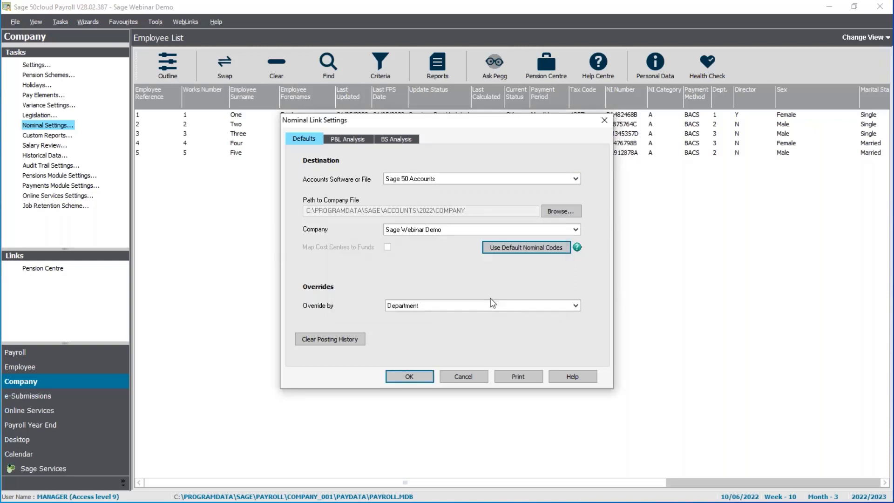
click(355, 139)
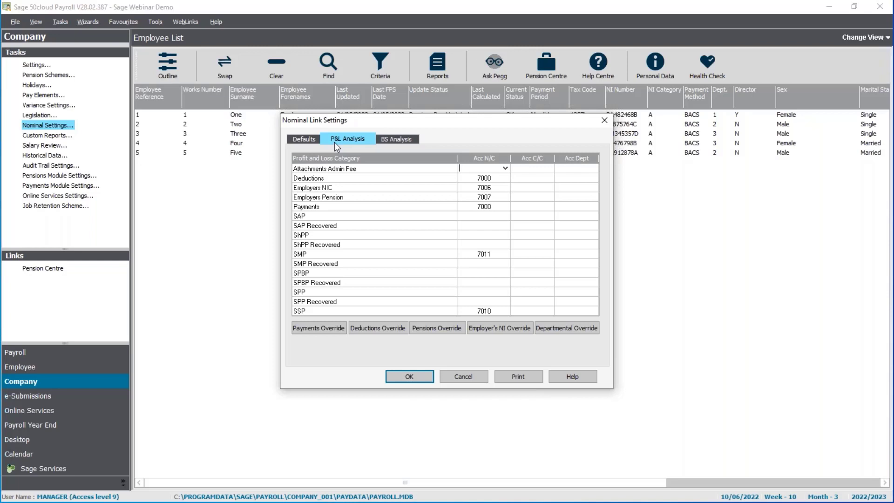
Code Attachments Admin Fee to nominal 7000 on the P&L Analysis.
text(7000)
click(505, 169)
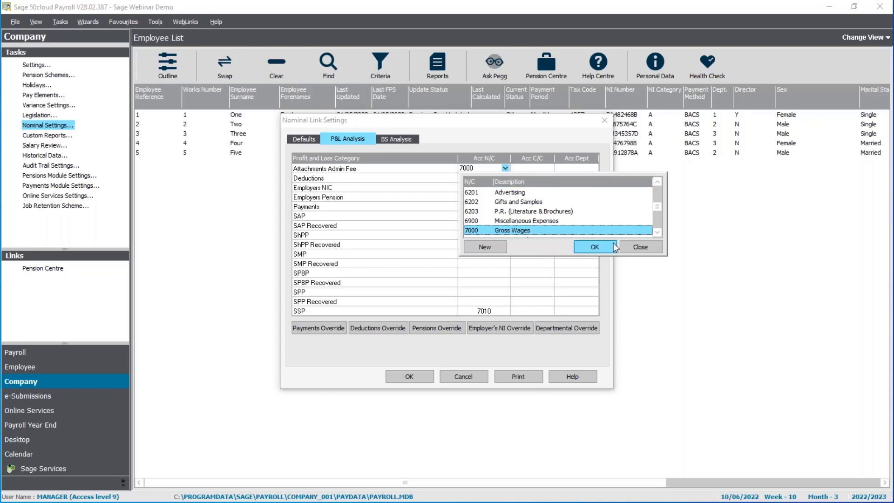
click(506, 168)
click(600, 248)
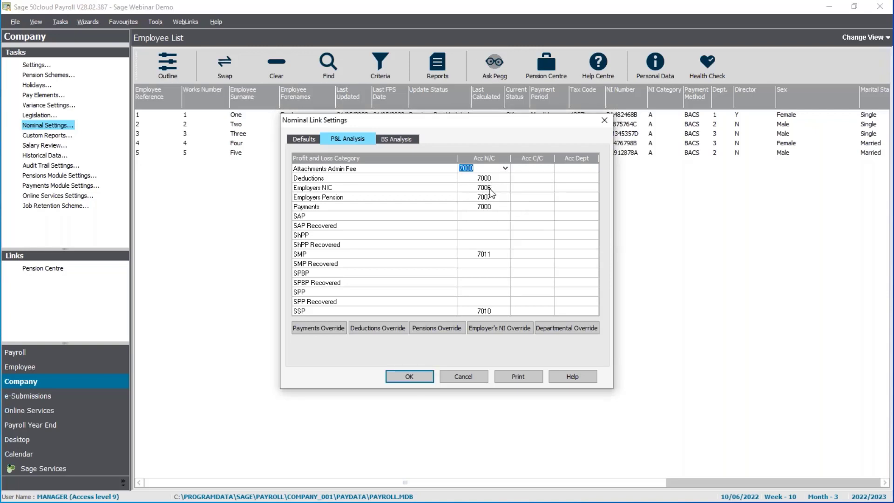
Enter nominal code 7011 for every category from SAP through SPP Recovered.
click(488, 216)
text(7011)
key(Down)
text(7011)
key(Down)
text(7011)
key(Down)
text(7011)
key(Down)
key(Down)
text(7011)
key(Down)
text(7011)
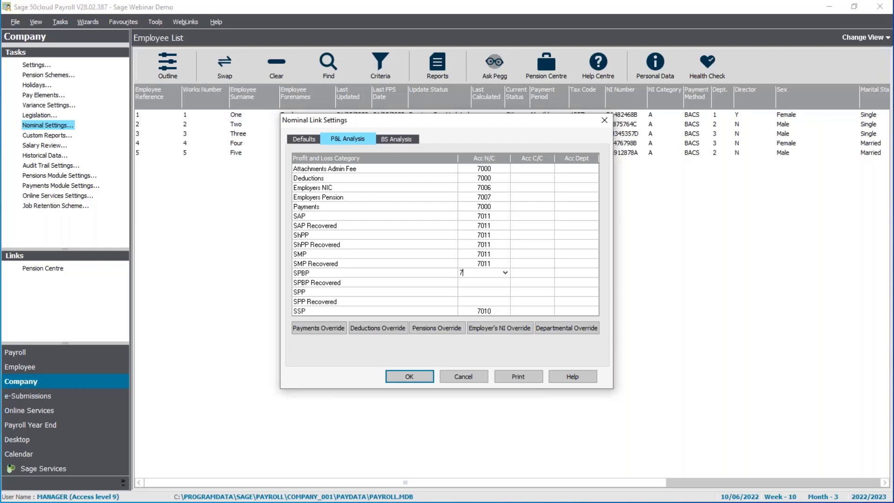
key(Down)
text(7011)
key(Down)
text(7011)
key(Down)
text(7011)
key(Down)
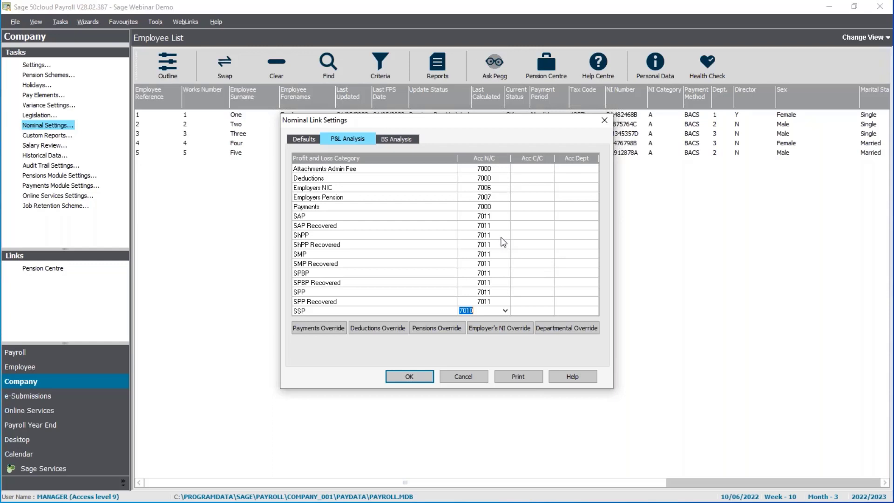
click(394, 138)
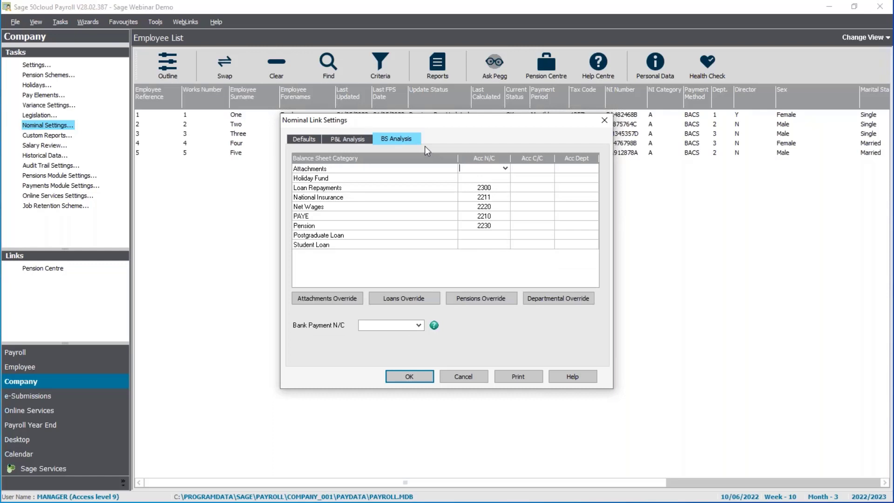
Create new nominal code 2240 and assign it to Attachments.
click(506, 168)
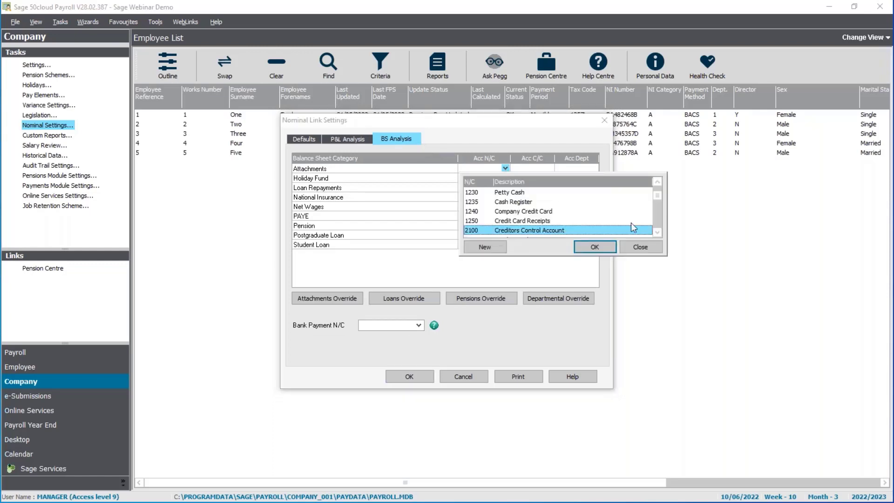
drag(657, 233, 657, 233)
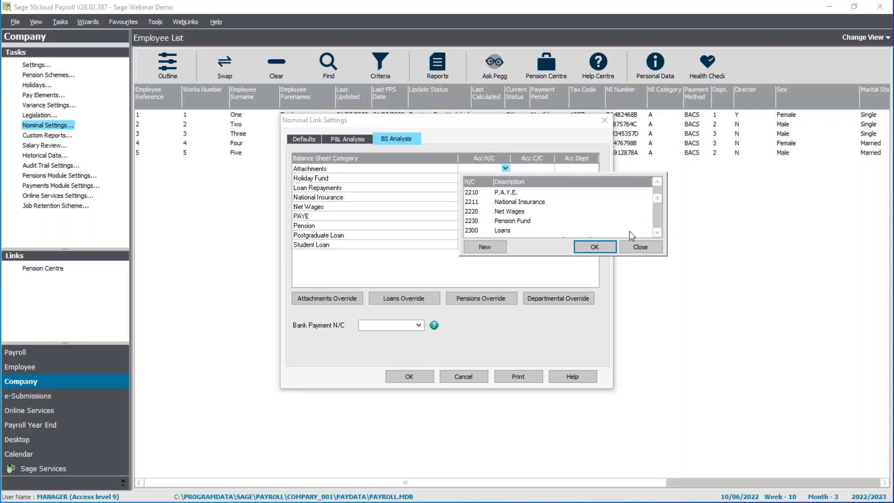
click(484, 247)
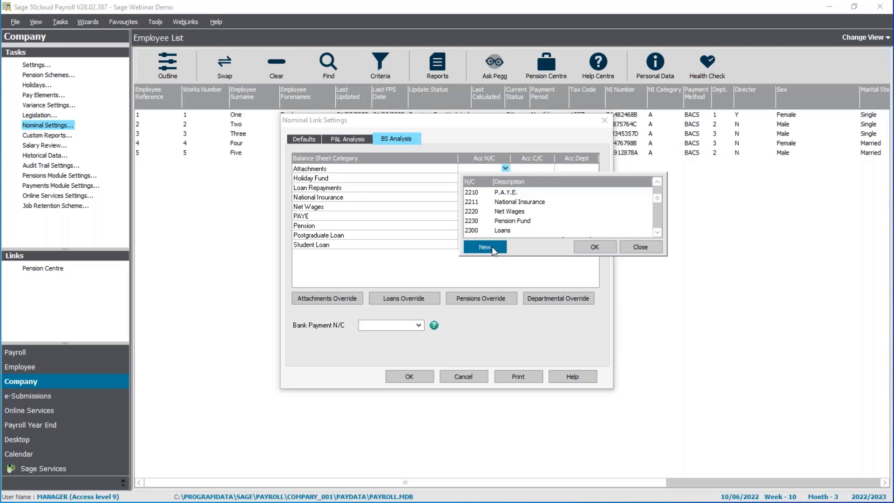
text(2240)
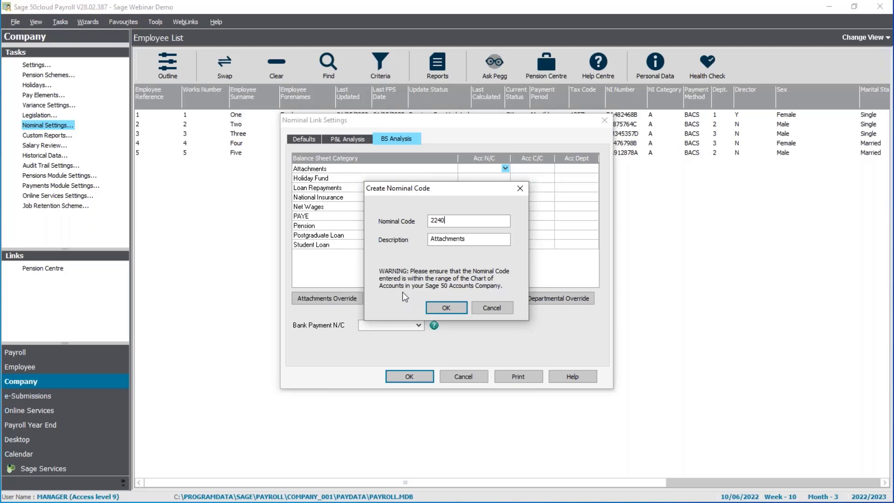
click(447, 307)
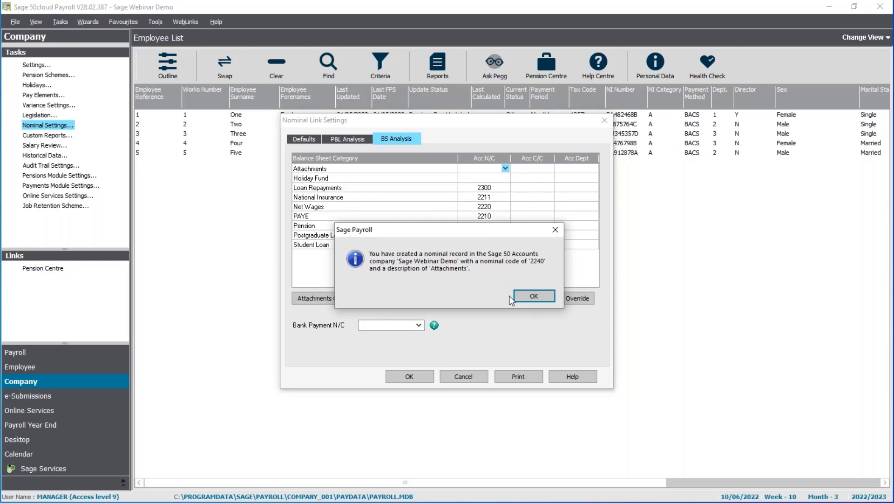
click(531, 295)
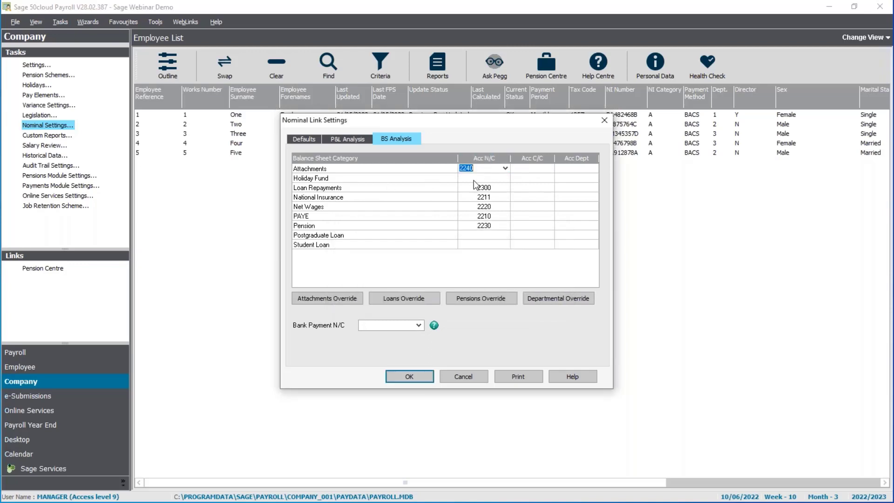
Set Postgraduate Loan and Student Loan account codes to 2210.
click(473, 181)
click(491, 235)
click(486, 244)
click(483, 235)
text(2210)
key(Down)
text(2210)
key(Up)
click(388, 324)
Set the Bank Payment N/C to 1200 Bank Current Account, then return to P&L Analysis.
click(419, 327)
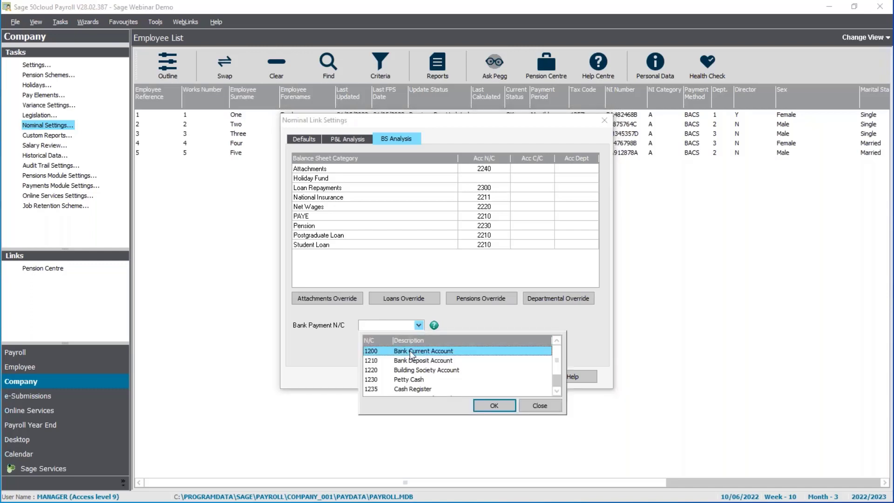
double_click(410, 352)
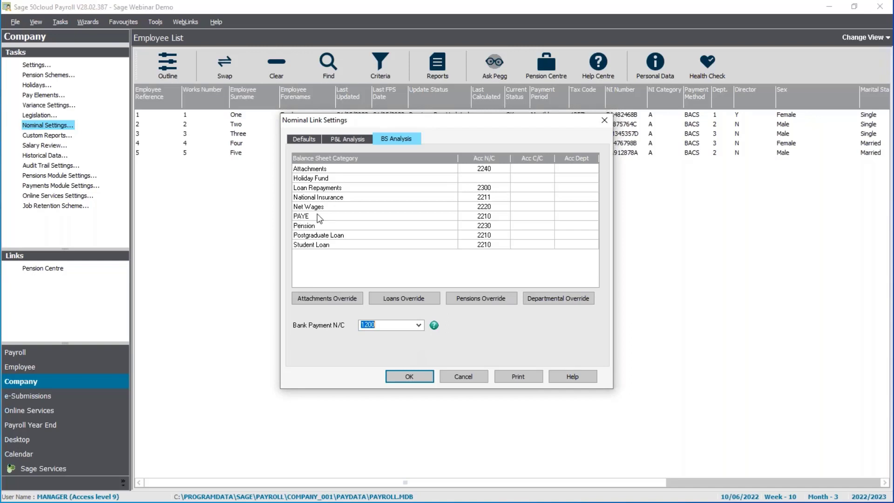
click(338, 139)
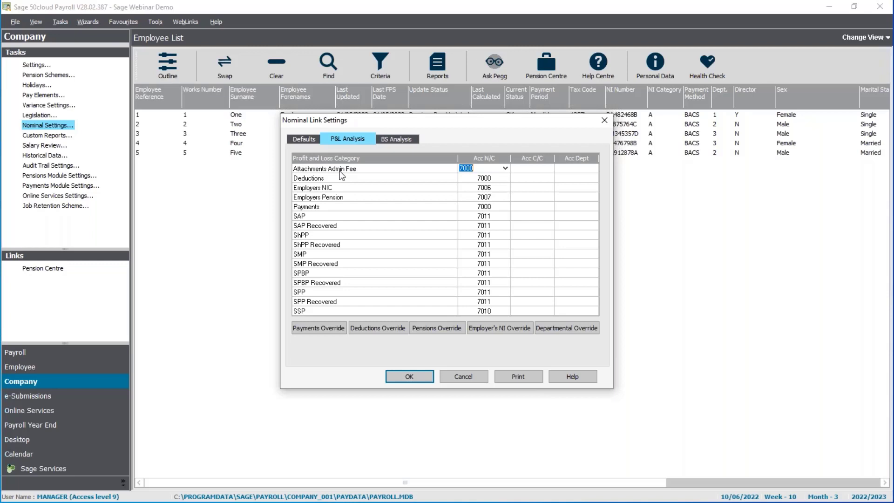
Save a payments override posting Commission to 6100 Sales Commissions.
click(322, 328)
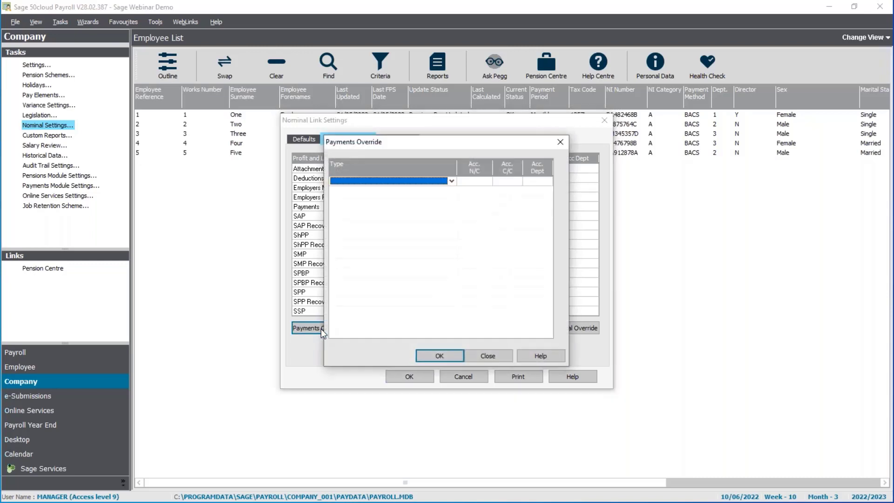
click(452, 181)
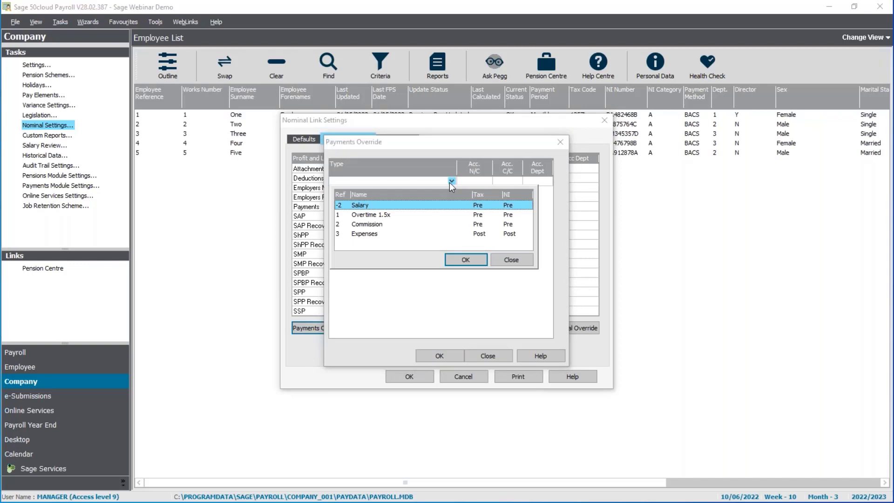
click(363, 226)
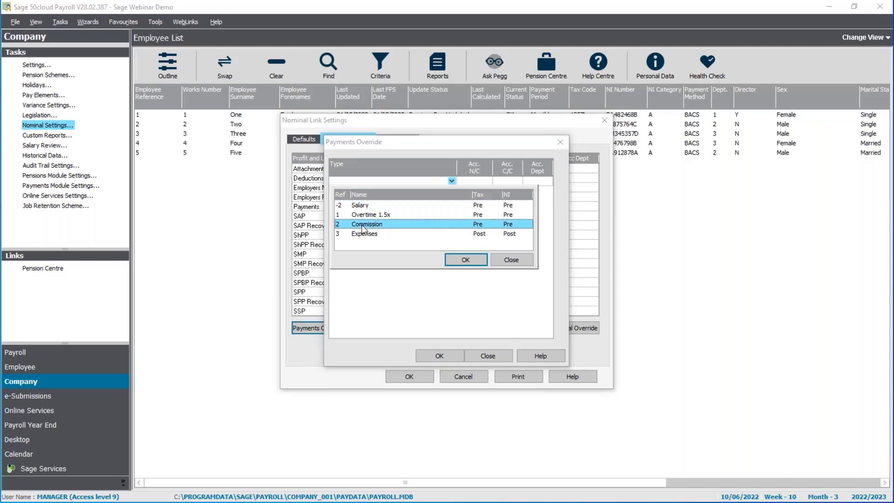
click(471, 261)
click(484, 182)
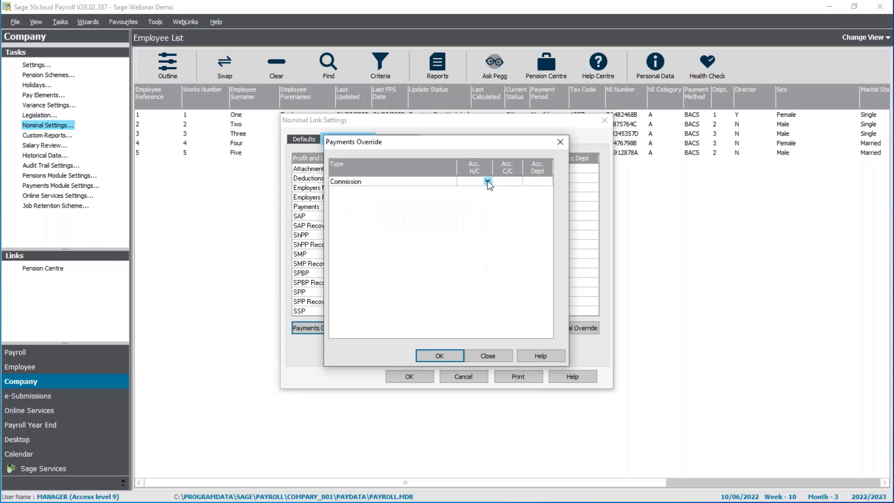
click(487, 182)
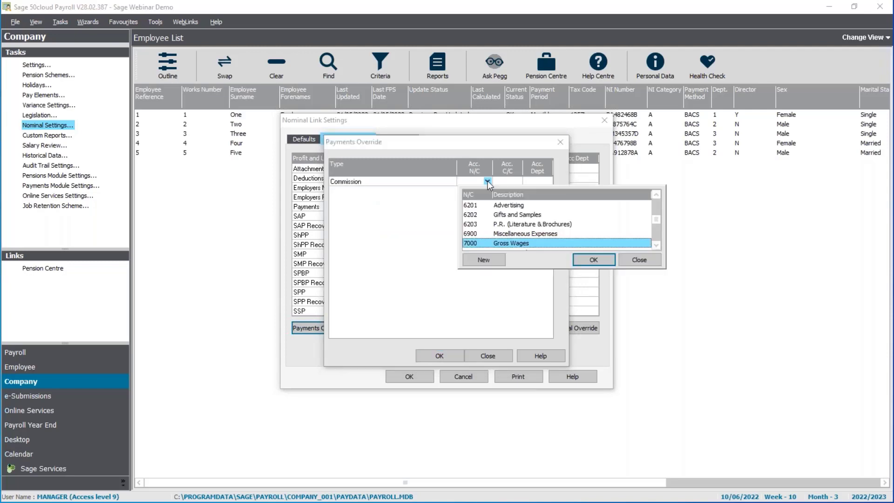
click(655, 195)
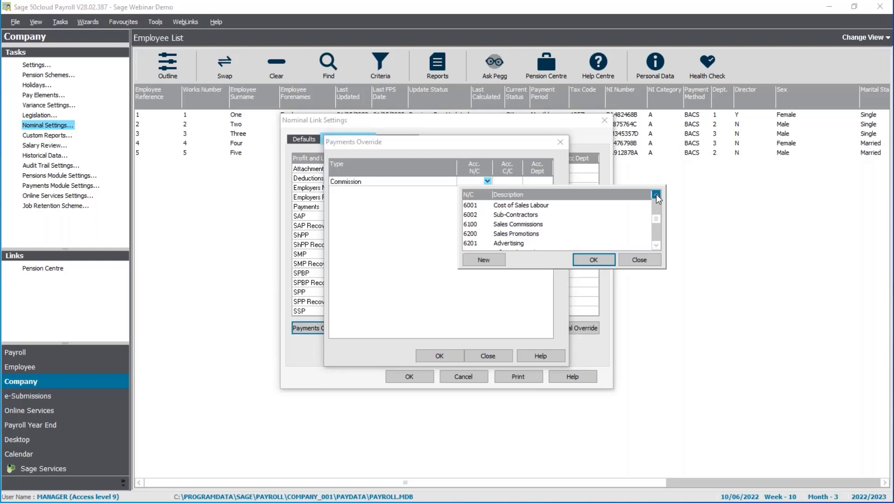
click(517, 224)
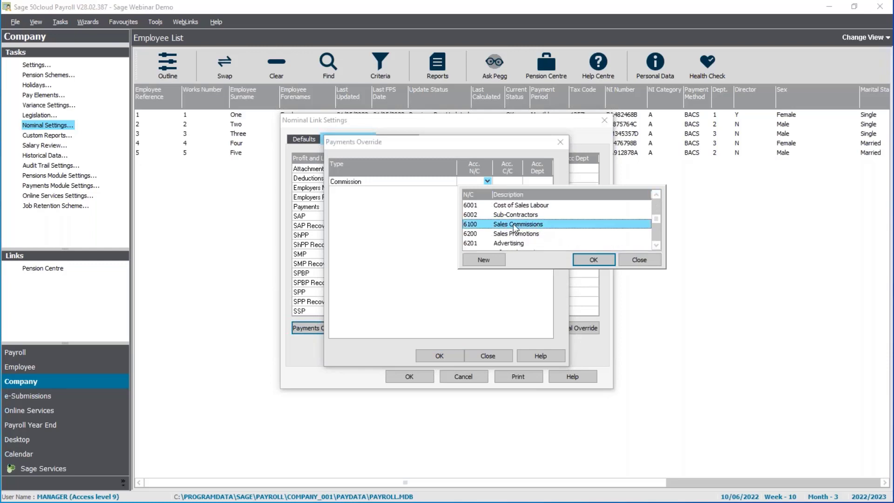
click(591, 260)
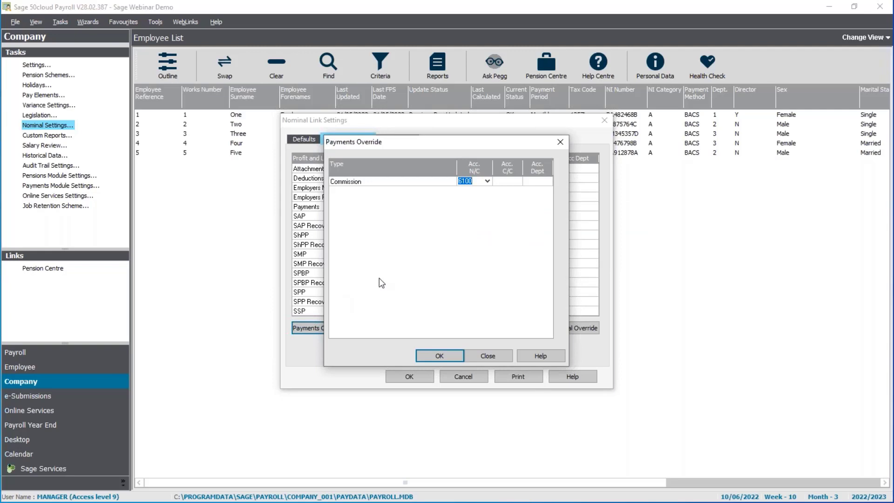
click(431, 356)
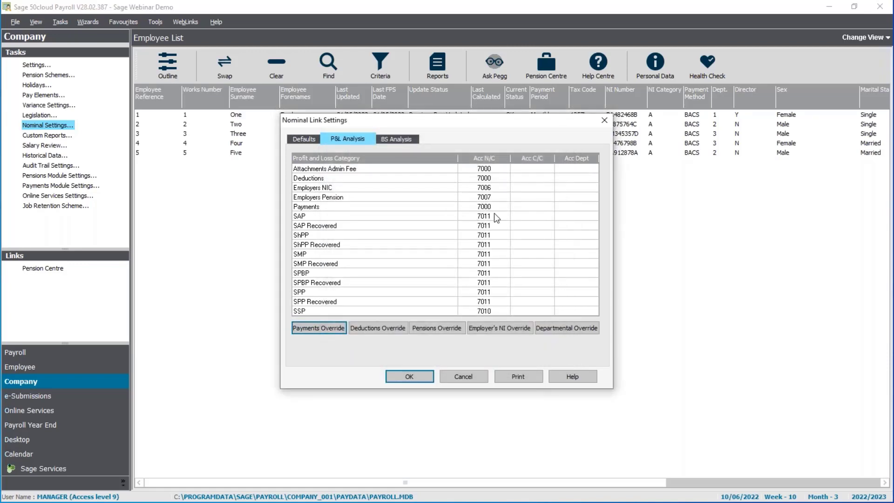
click(376, 328)
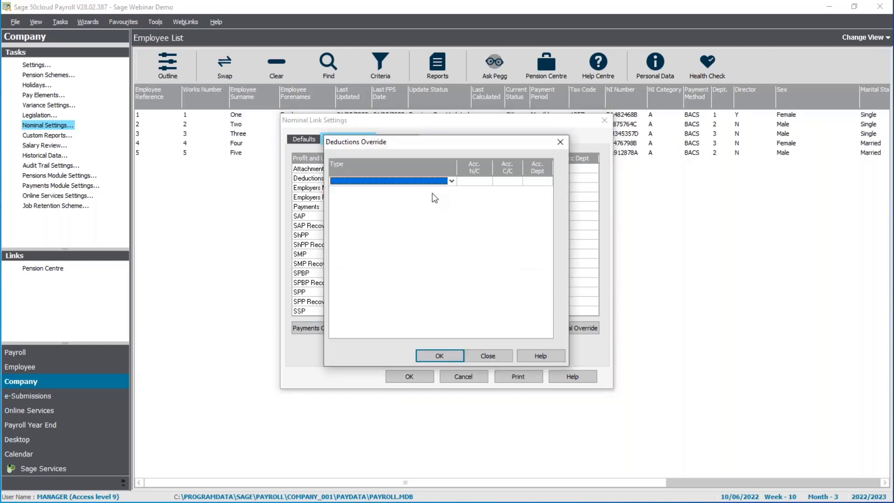
click(452, 182)
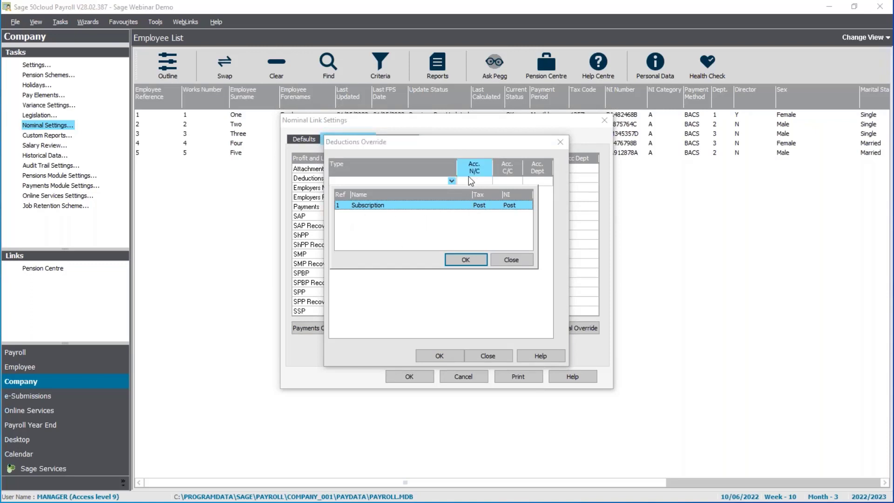
click(511, 260)
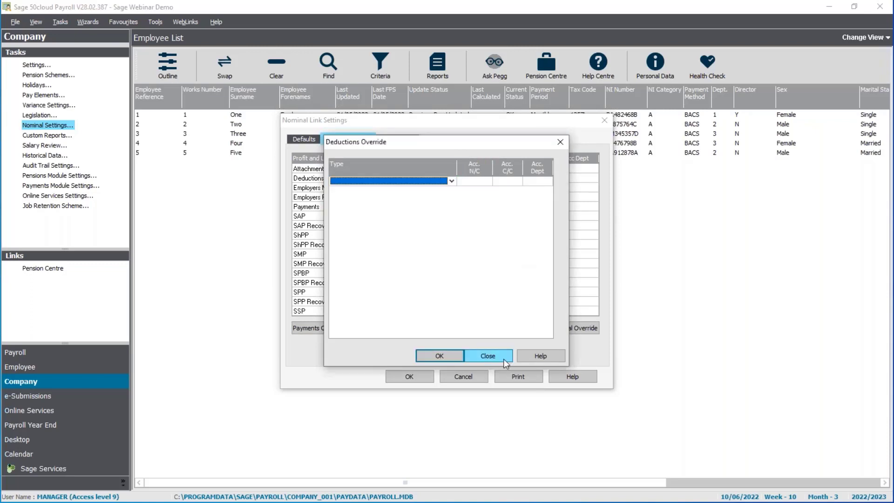
click(498, 360)
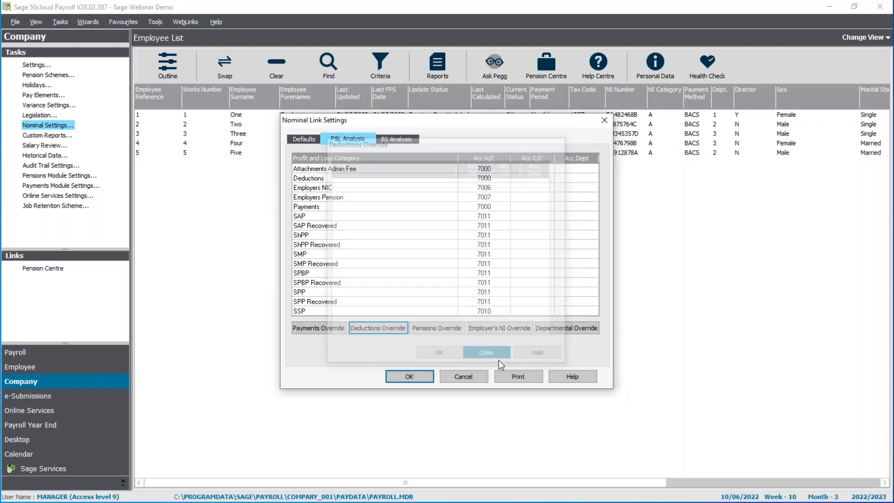
click(451, 331)
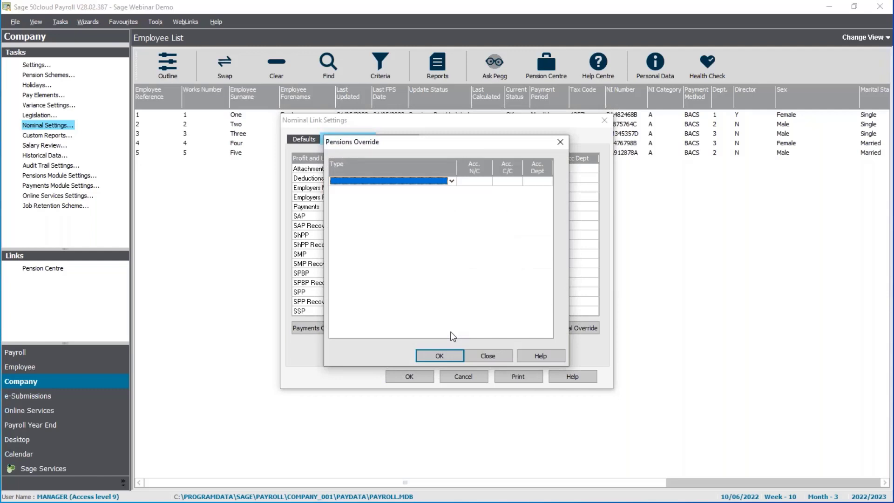
click(480, 357)
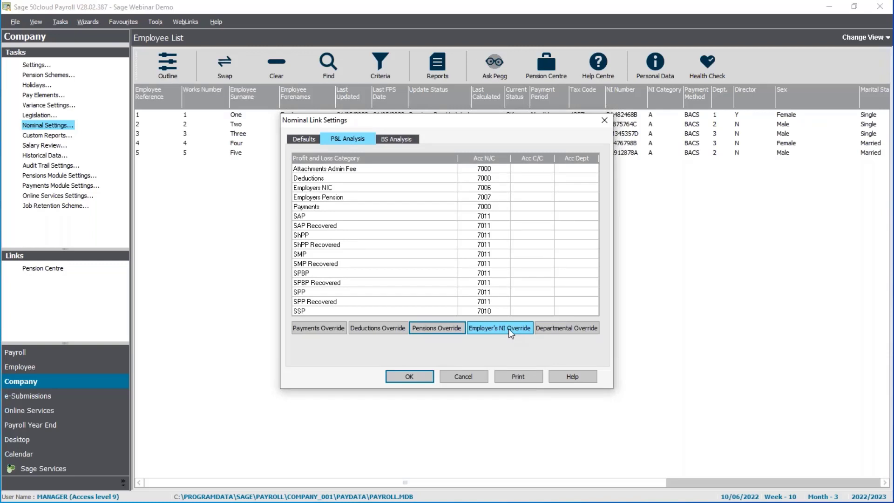
click(500, 329)
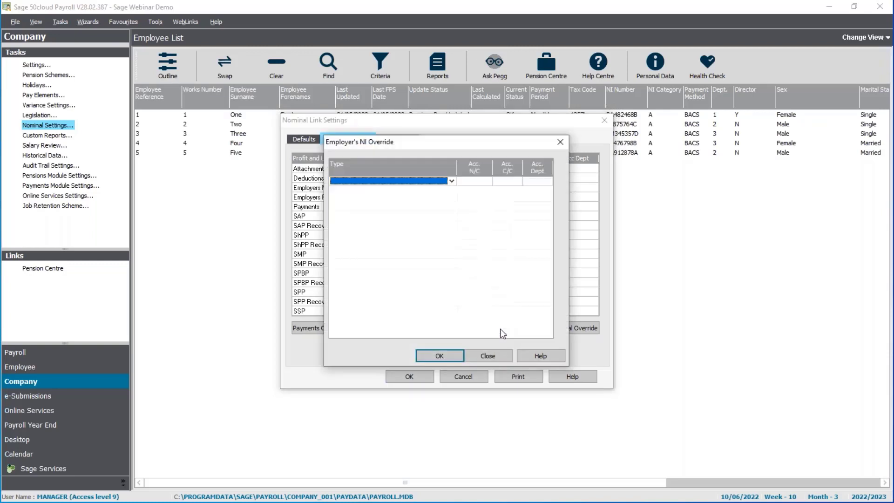
click(452, 181)
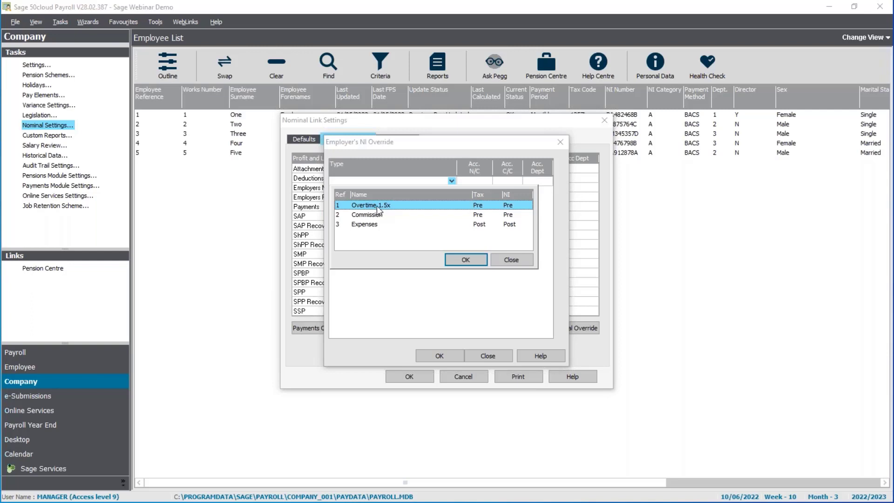
click(521, 265)
click(453, 356)
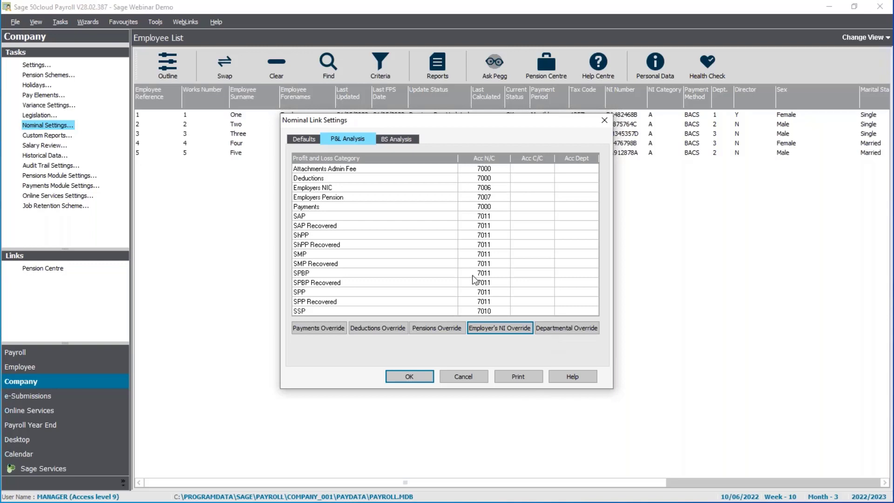
click(312, 139)
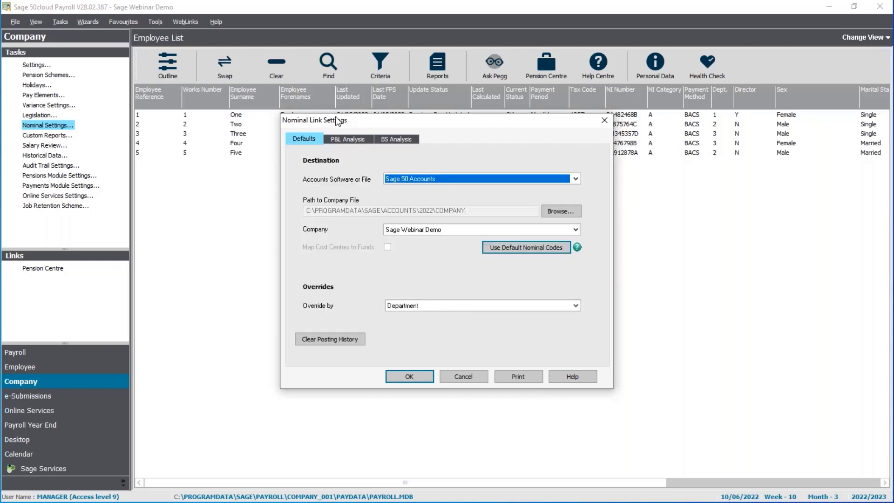
Return to P&L Analysis and open the Departmental Override list for Directors, Warehouse and Retail.
click(348, 136)
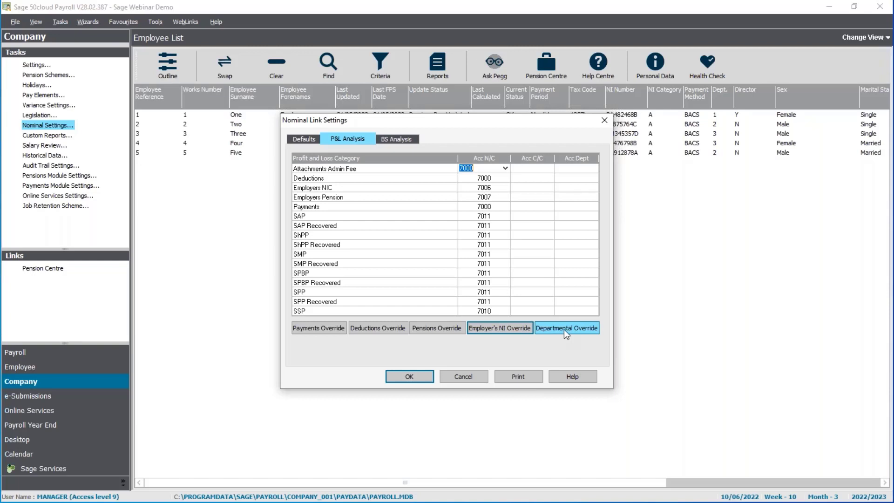
click(573, 330)
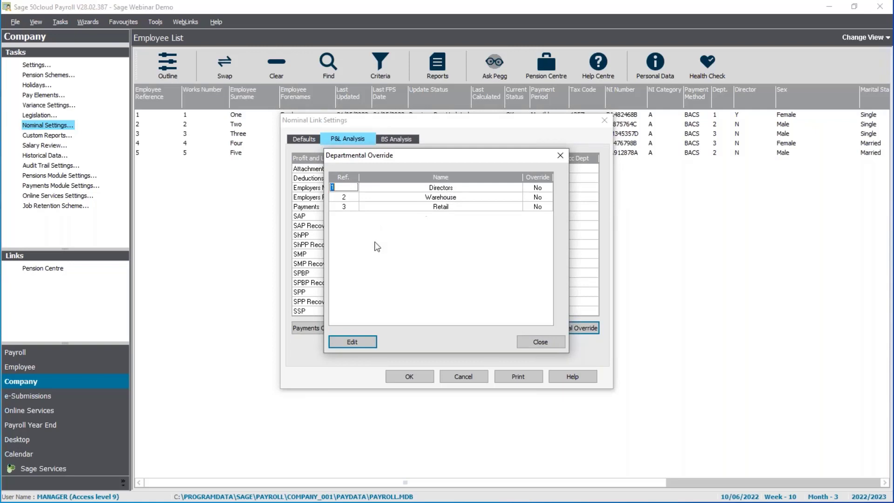
Open the Directors department's overrides and set its Employers NIC account code to 7012.
click(352, 343)
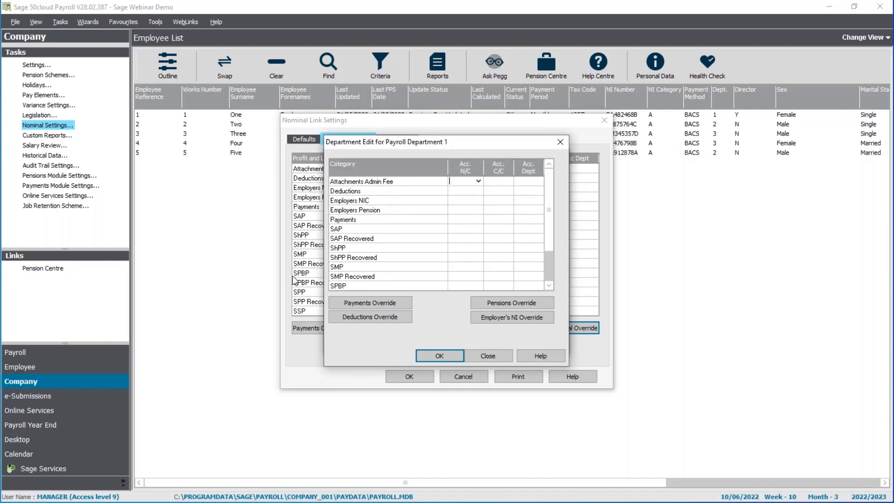
click(474, 210)
click(470, 201)
text(7012)
click(498, 200)
Set the Directors Payments account to 7001 Directors Salaries, leave SAP blank, and save.
click(465, 222)
click(479, 219)
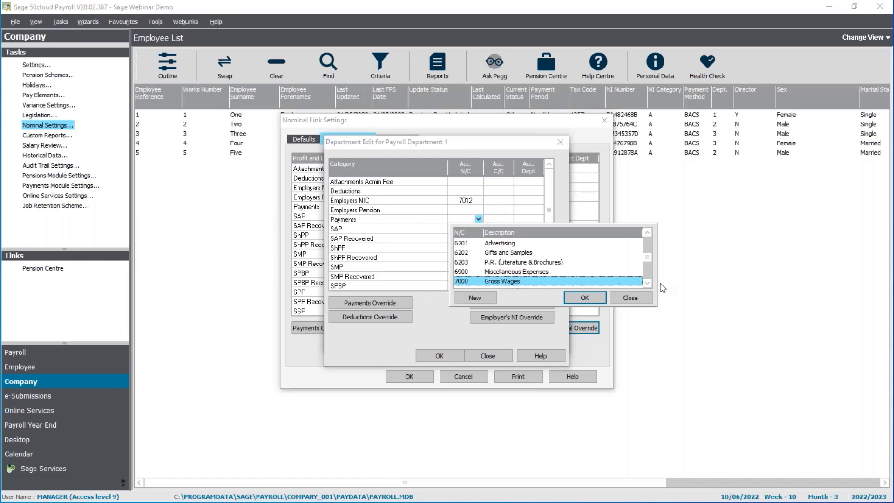
click(648, 284)
click(503, 283)
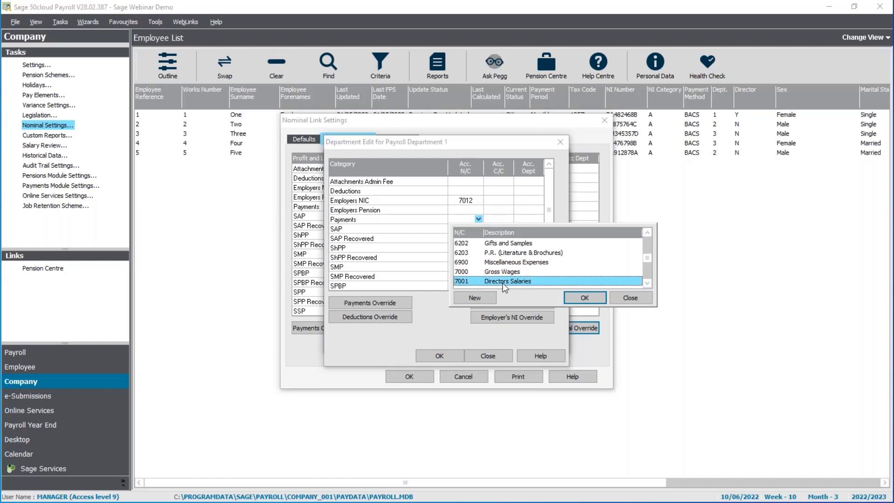
click(585, 299)
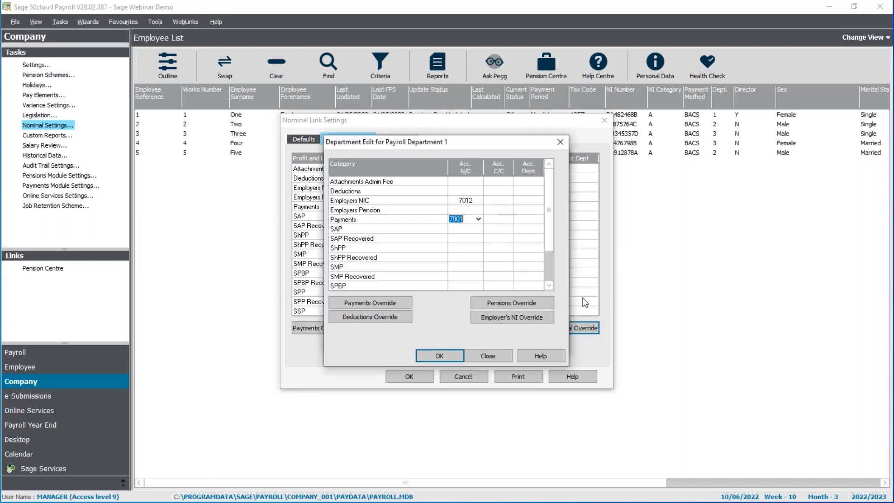
click(461, 230)
drag(390, 142, 458, 158)
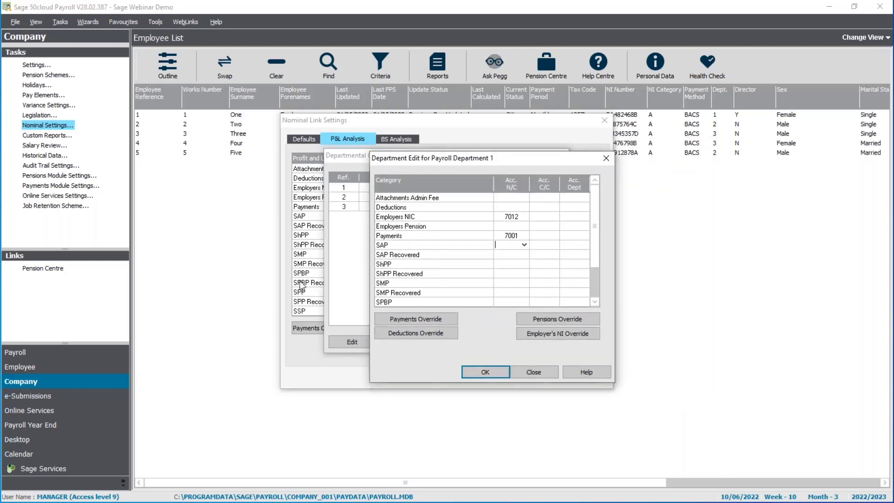
click(574, 217)
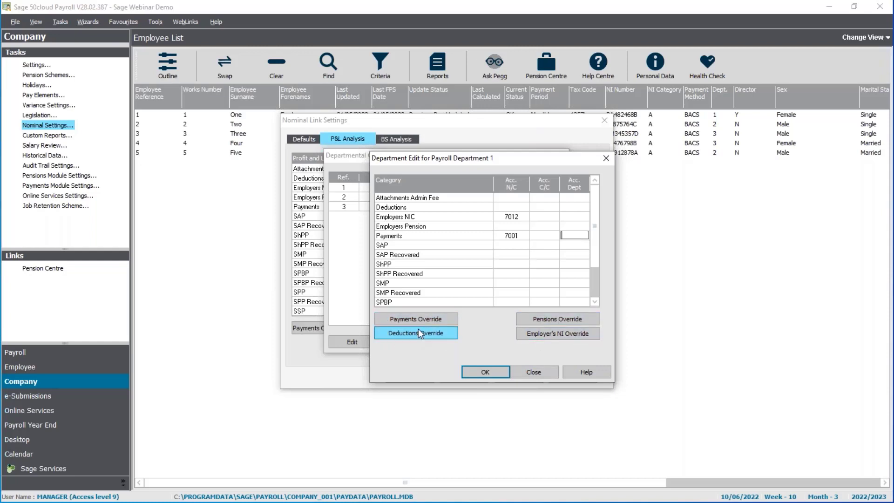
click(485, 372)
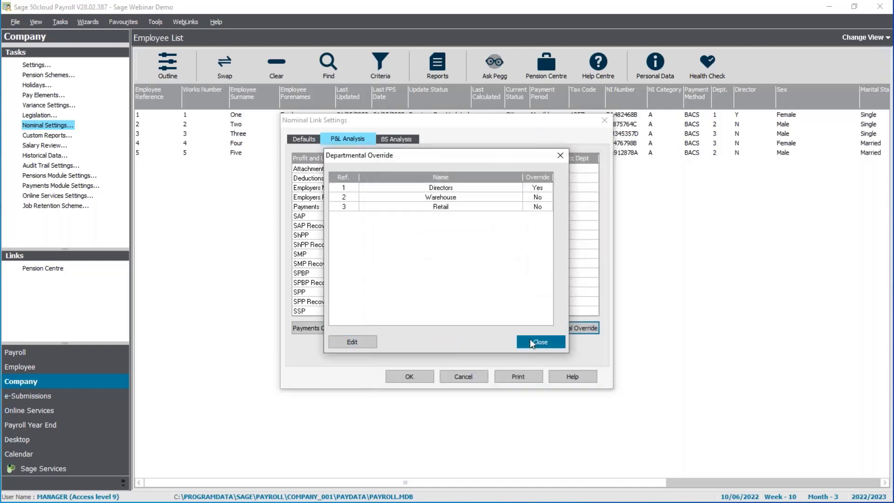
On BS Analysis, try Child Support in Attachments Override, then bring up the Loans Override table.
click(533, 343)
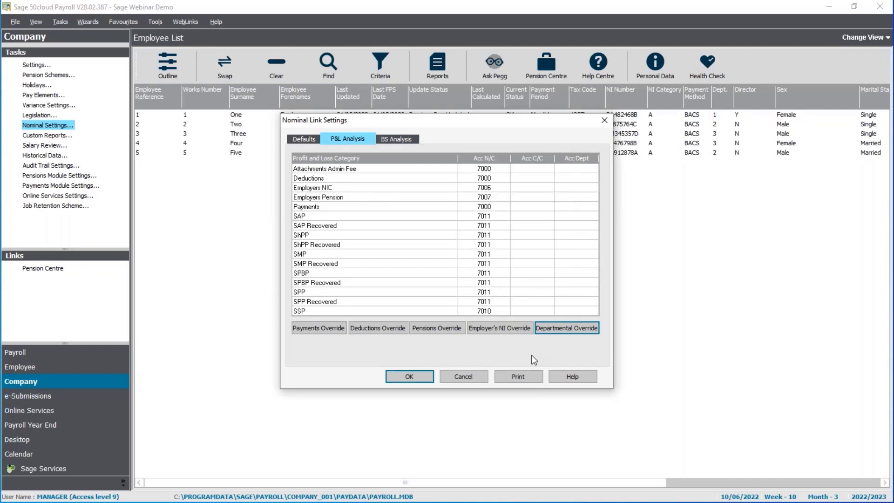
click(398, 139)
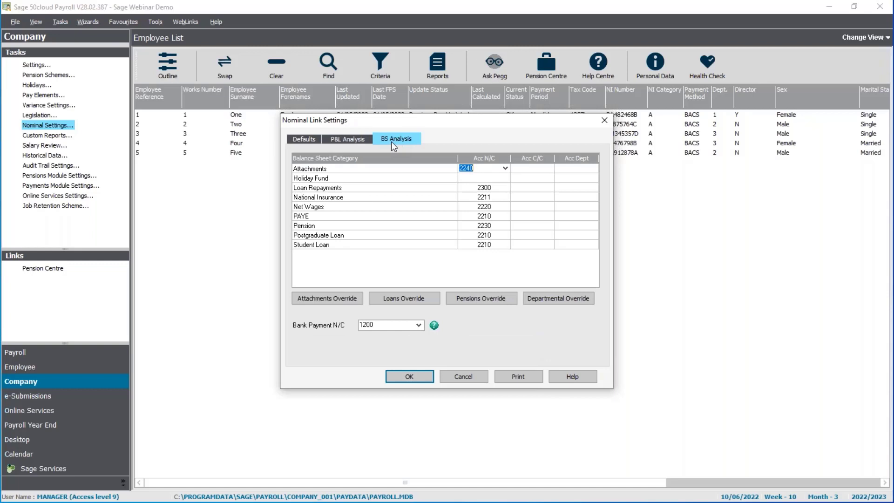
click(339, 300)
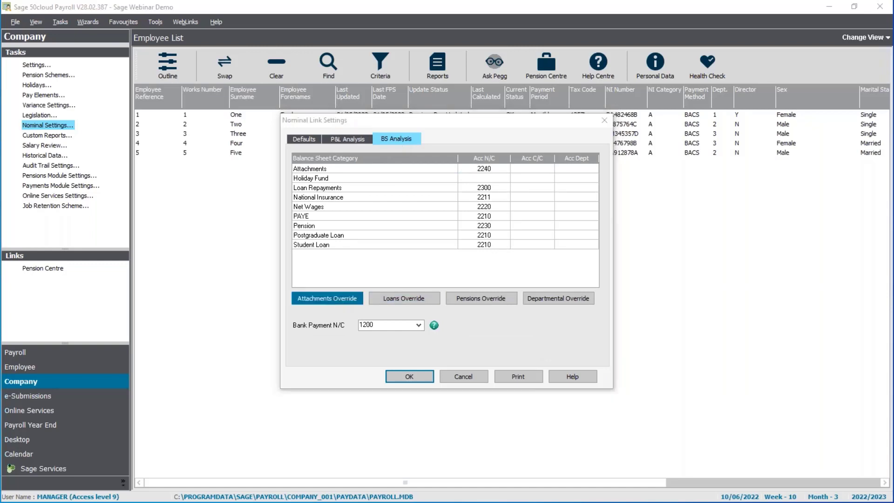
click(451, 181)
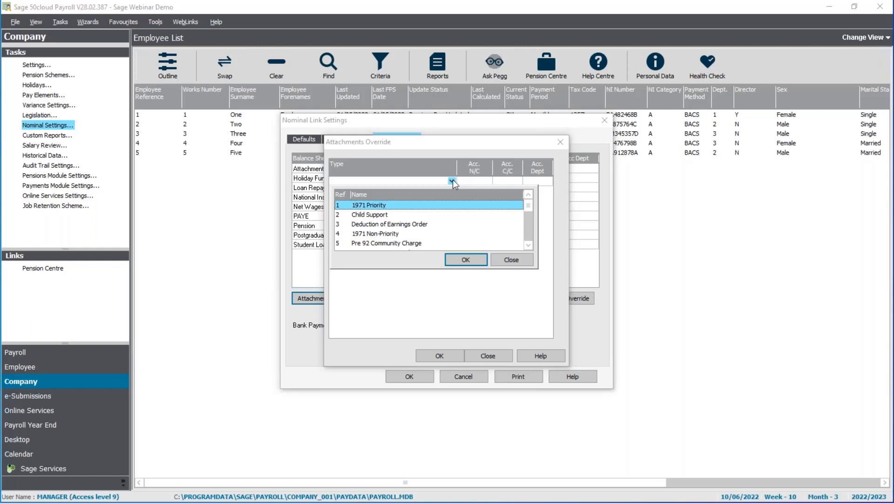
double_click(417, 216)
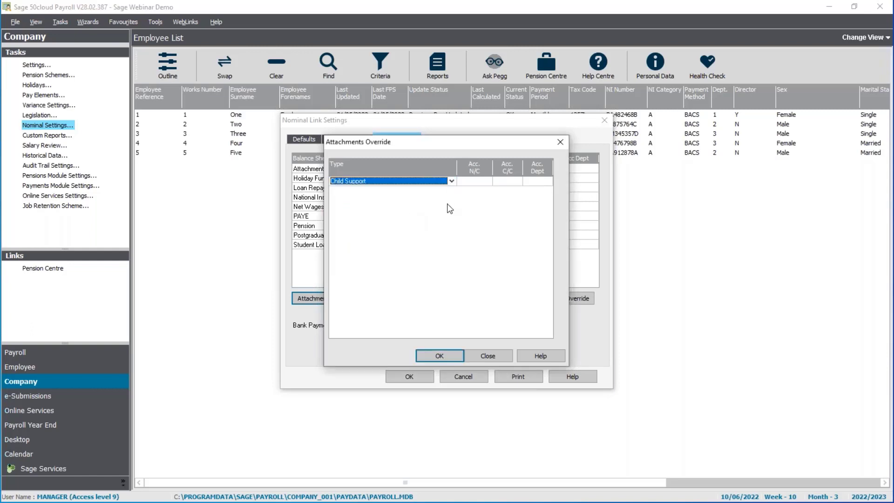
click(492, 355)
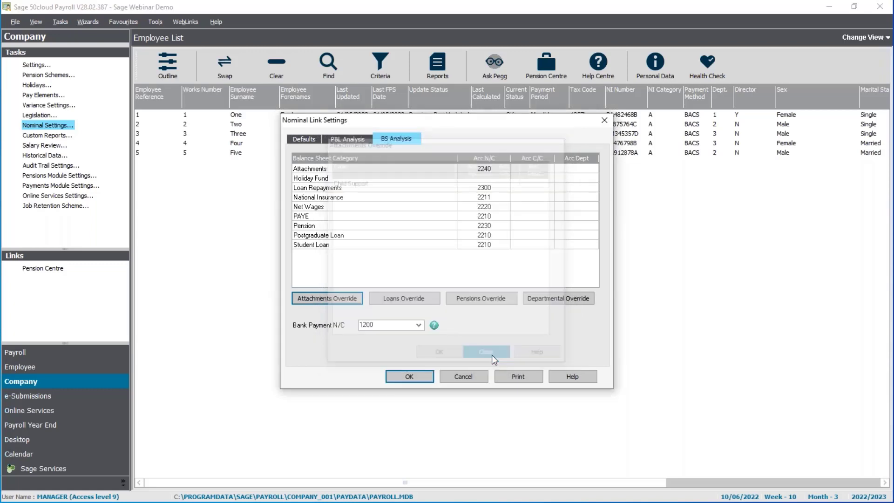
click(398, 300)
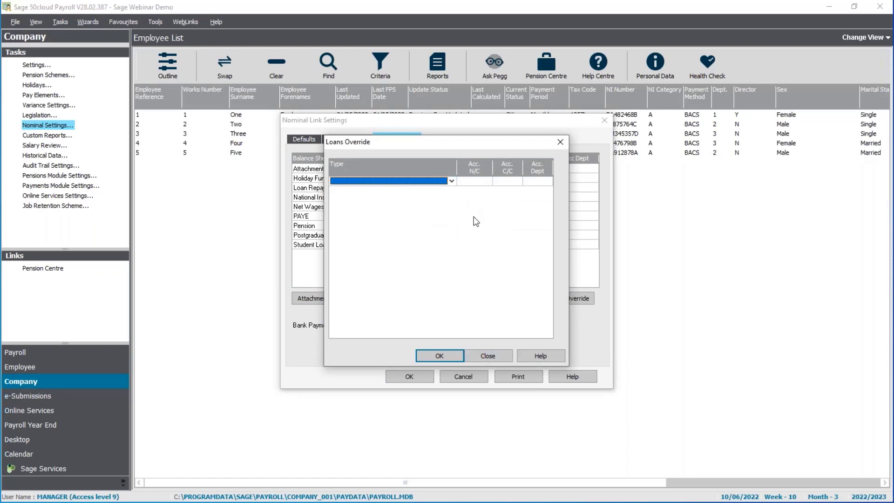
Close Loans Override and link Aviva Pension to a newly created nominal code 2231.
click(488, 356)
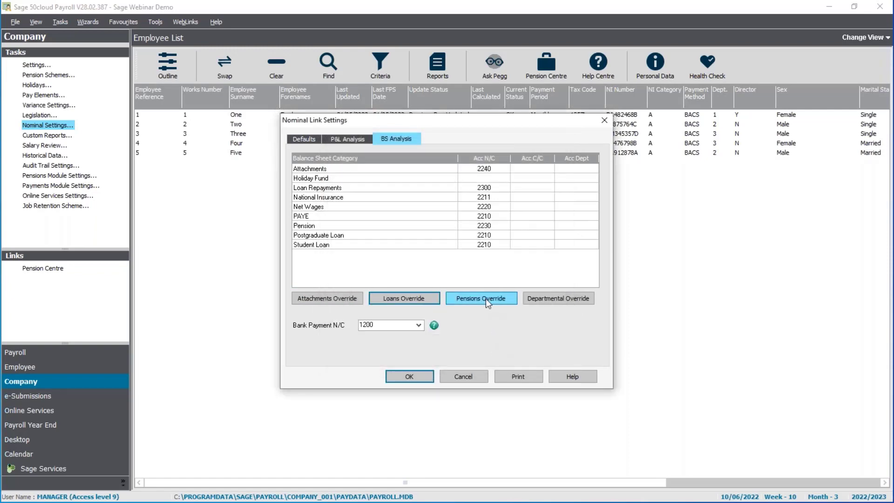
click(485, 299)
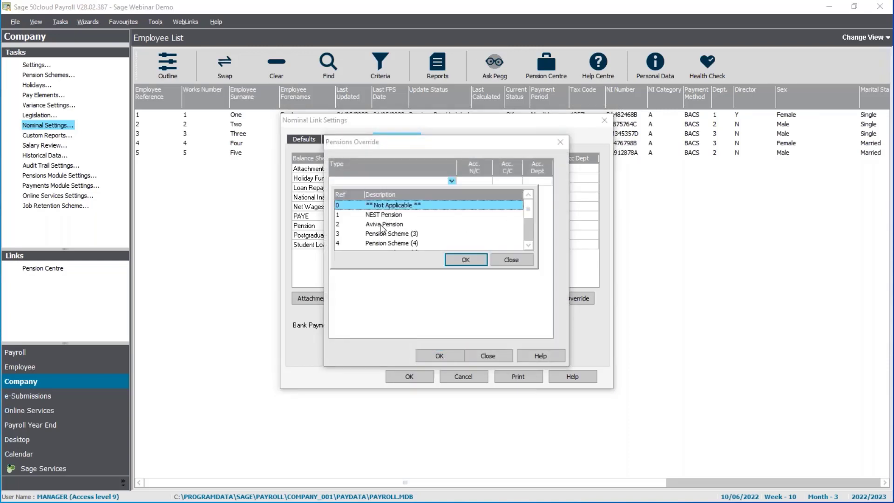
double_click(382, 225)
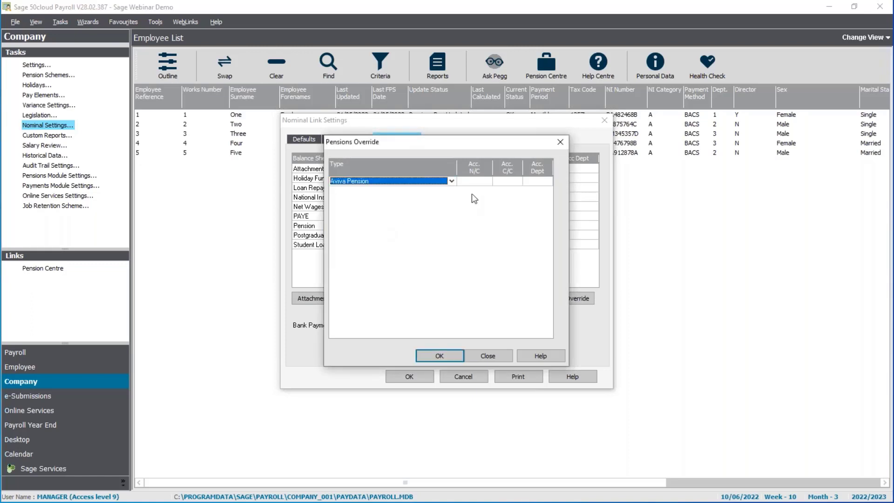
click(487, 181)
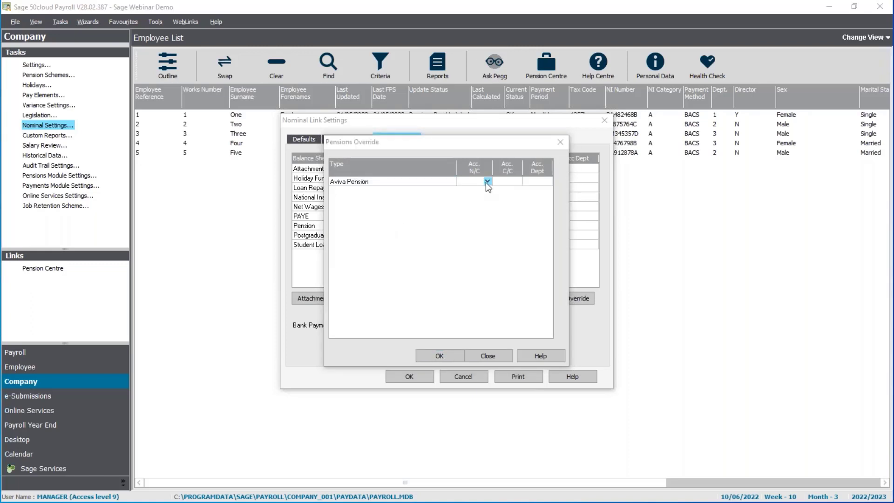
drag(658, 246, 659, 246)
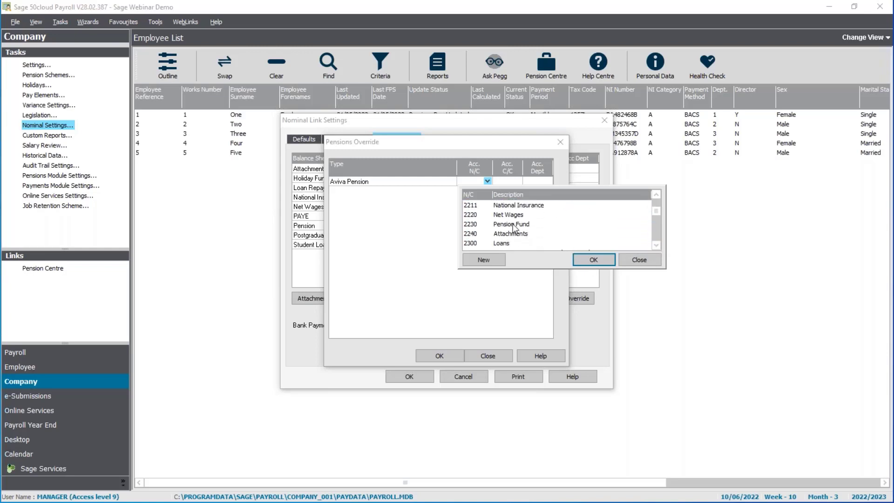
click(484, 258)
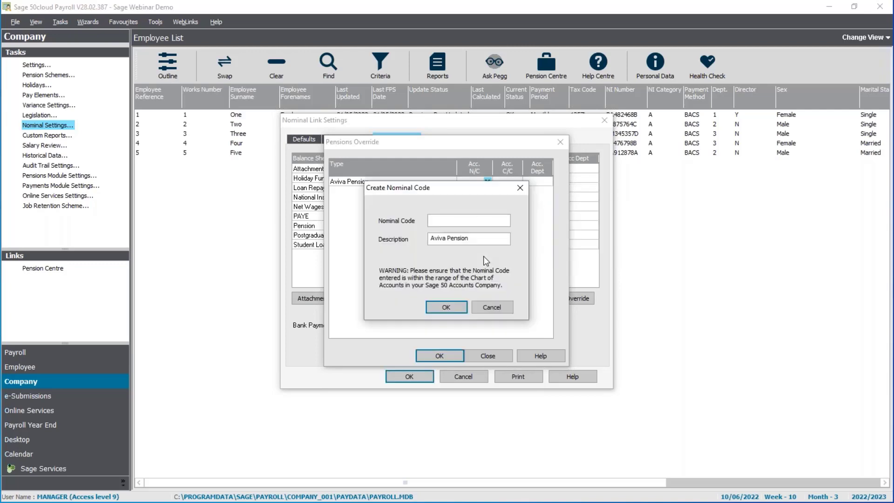
text(2231)
click(450, 308)
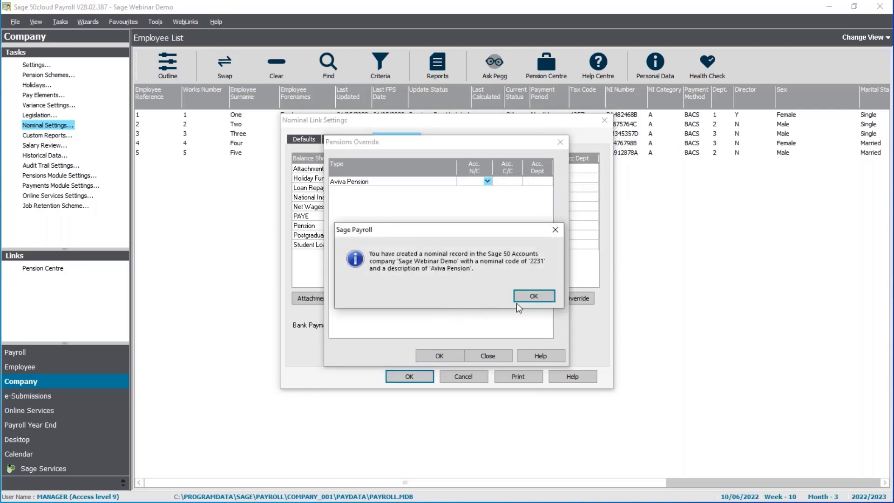
click(530, 300)
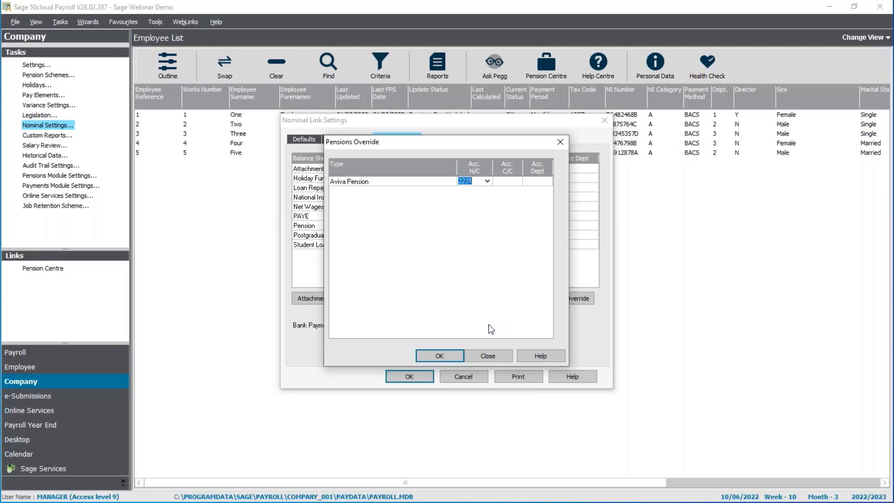
click(440, 355)
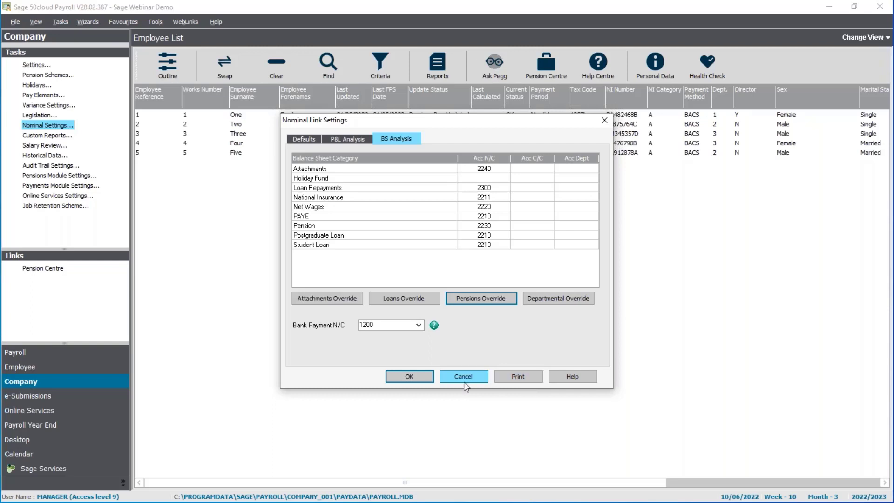
Switch to Adobe Acrobat Reader, where the exported 'Nominal settings.pdf' report is opening.
key(alt+Tab)
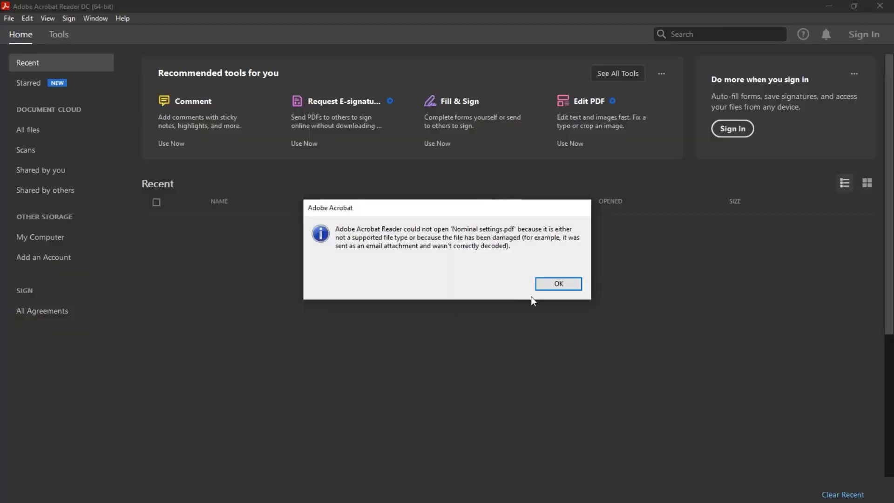
Dismiss the file-open error, then scroll through the Nominal Link Settings report and back up.
click(551, 284)
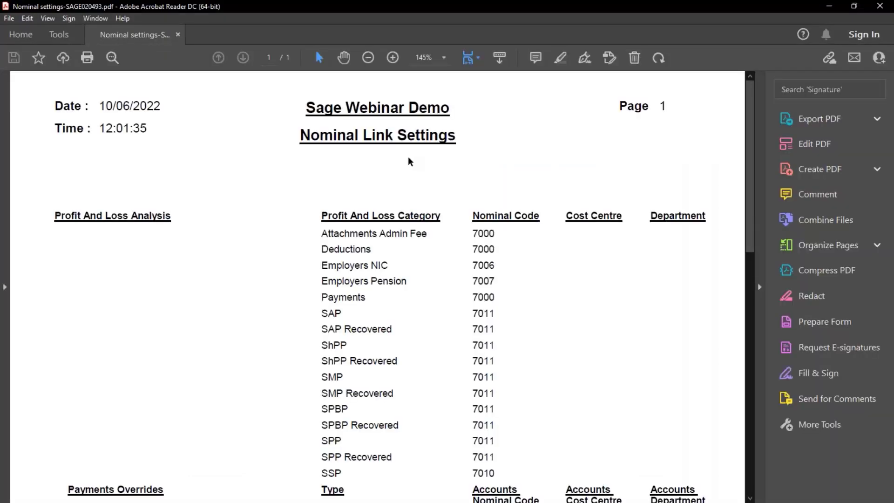
scroll(462, 185, down, 4)
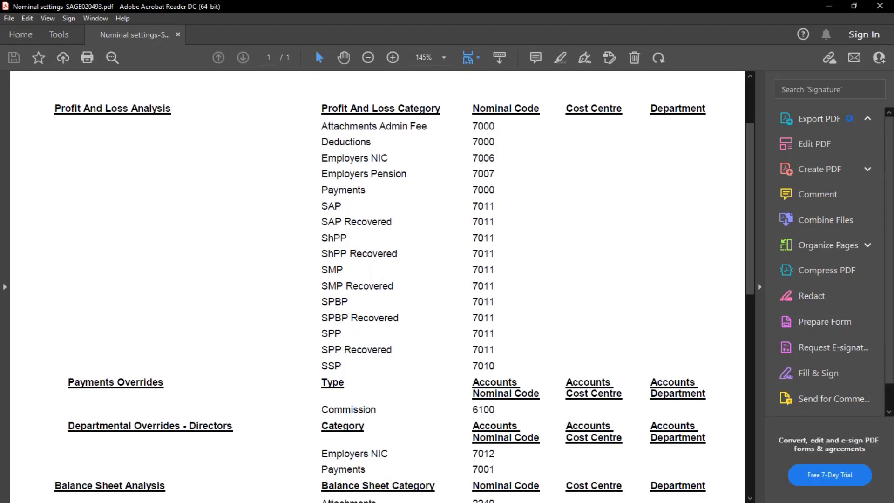
scroll(132, 326, down, 2)
scroll(507, 391, down, 4)
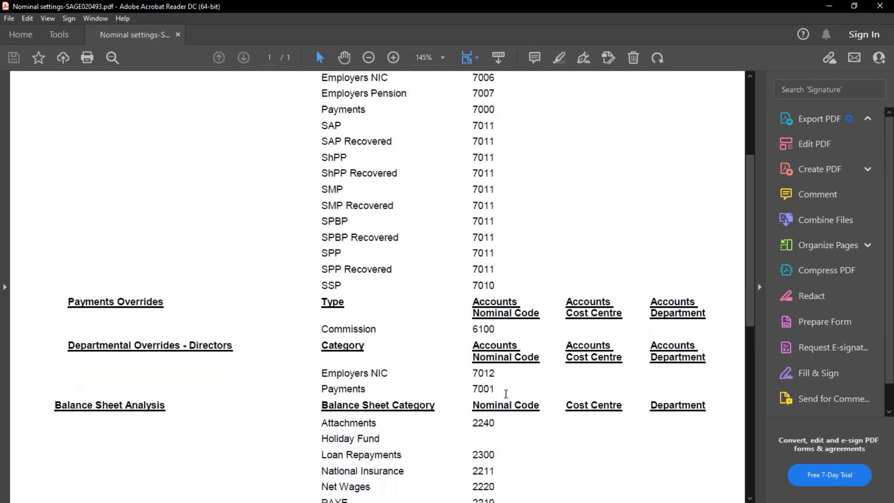
scroll(496, 336, down, 5)
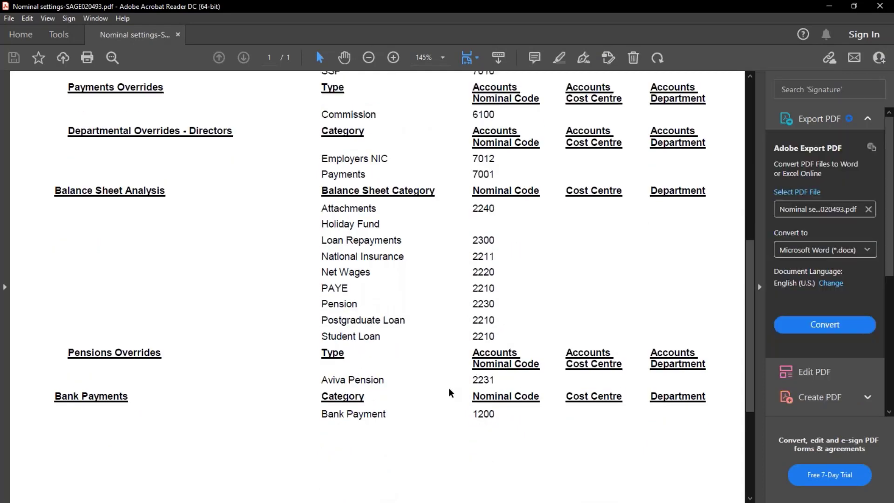
scroll(488, 396, down, 2)
scroll(494, 354, up, 17)
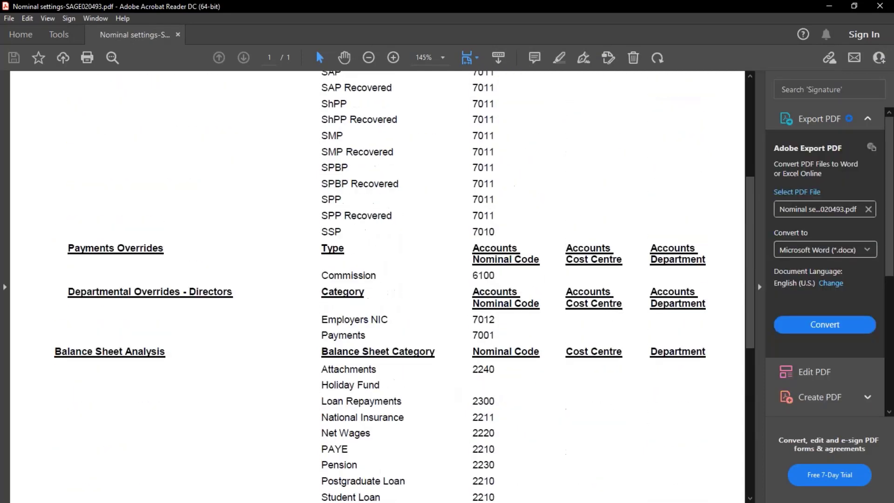
Close Acrobat Reader and confirm the Nominal Link Settings with OK.
click(880, 6)
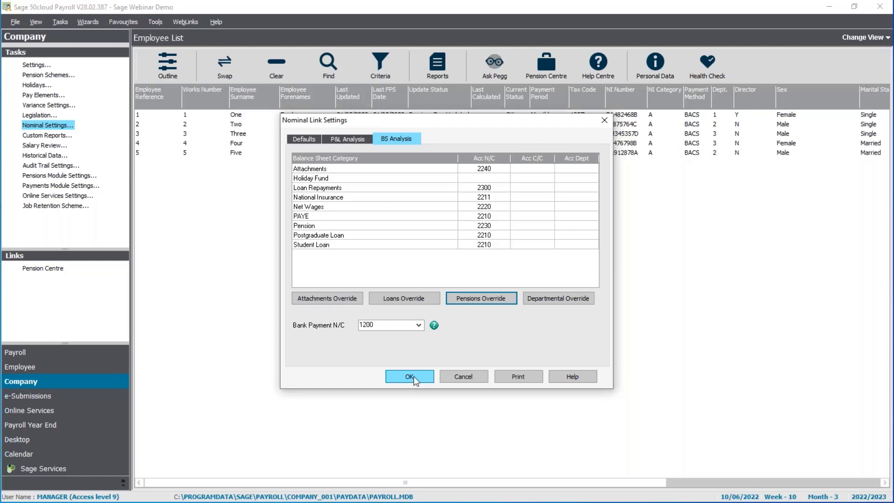
click(410, 376)
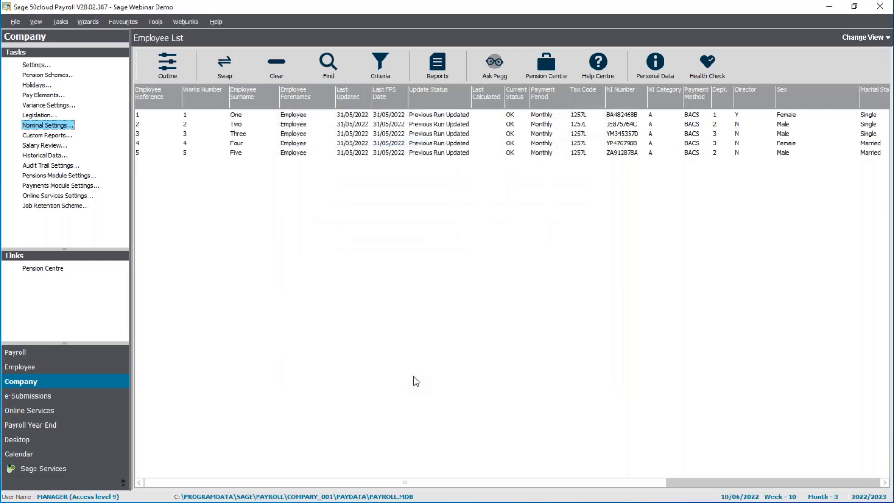
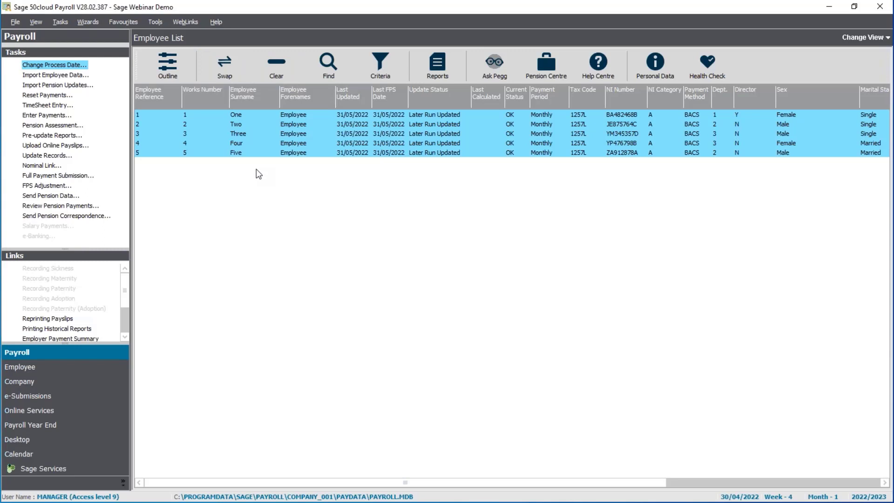
Open the employee list Criteria dialog, filtered by payment period and department, excluding historical leavers.
click(373, 58)
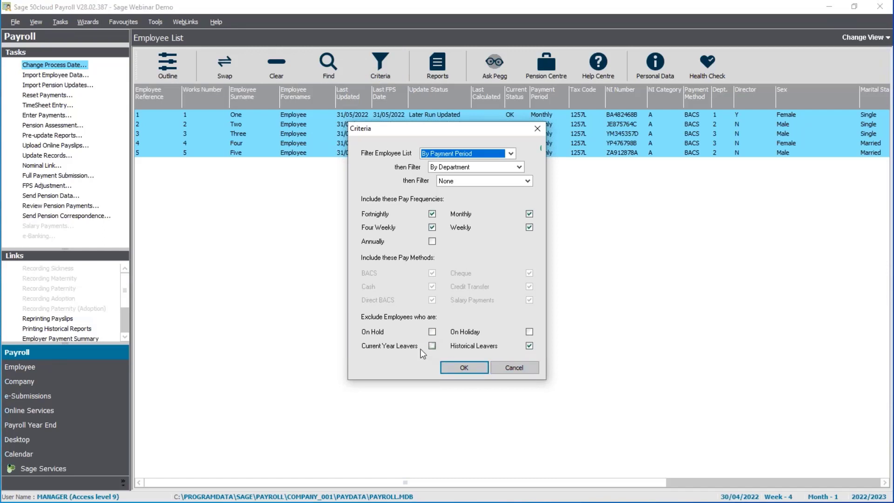
Cancel the Criteria dialog without changes and launch the Nominal Link wizard.
click(502, 366)
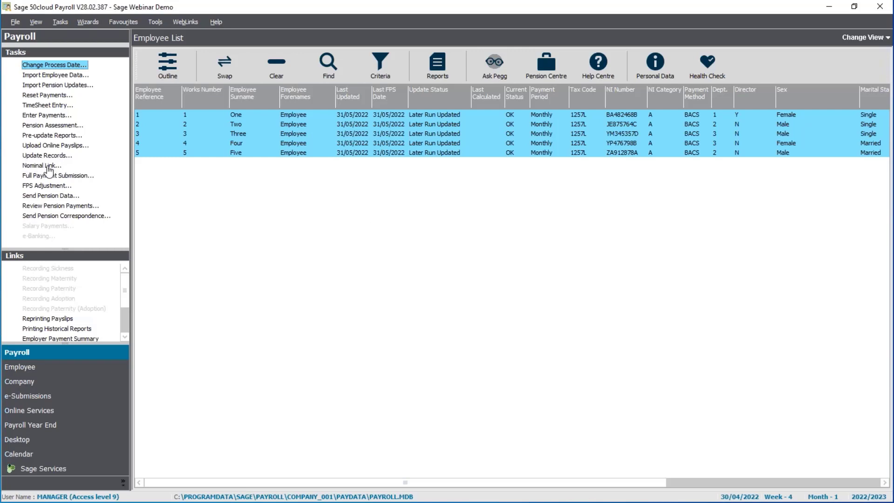
click(48, 167)
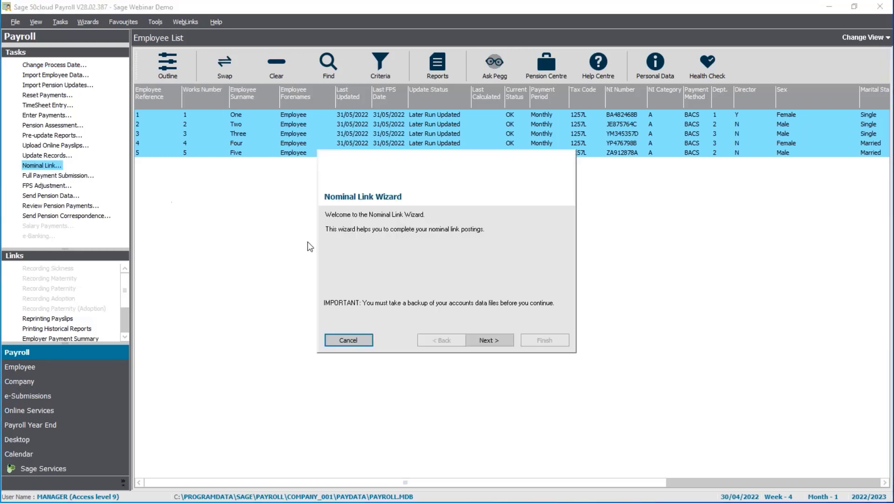
Start the nominal link from 30/04/2022 for all five employees with transaction reference 'Wages'.
click(496, 340)
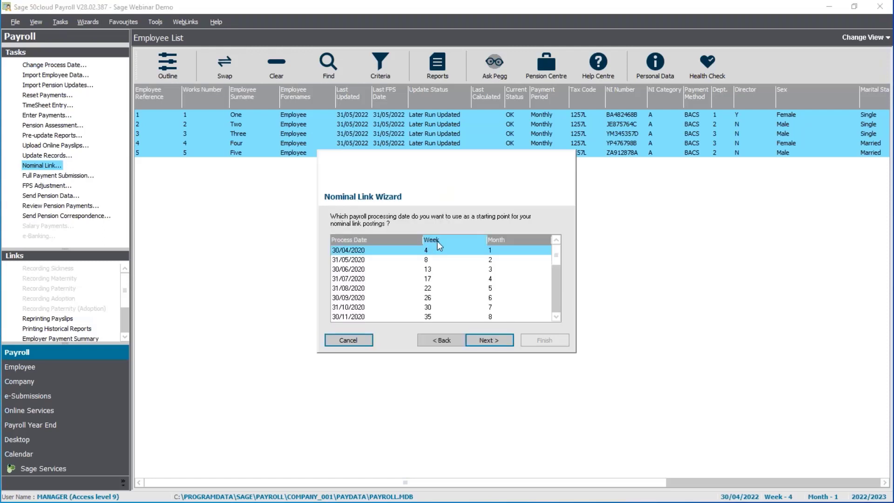
click(557, 304)
click(556, 315)
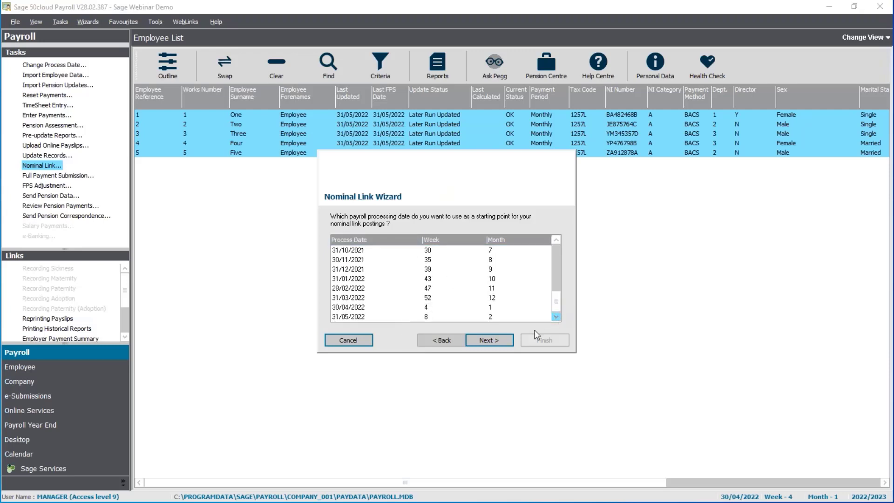
click(435, 306)
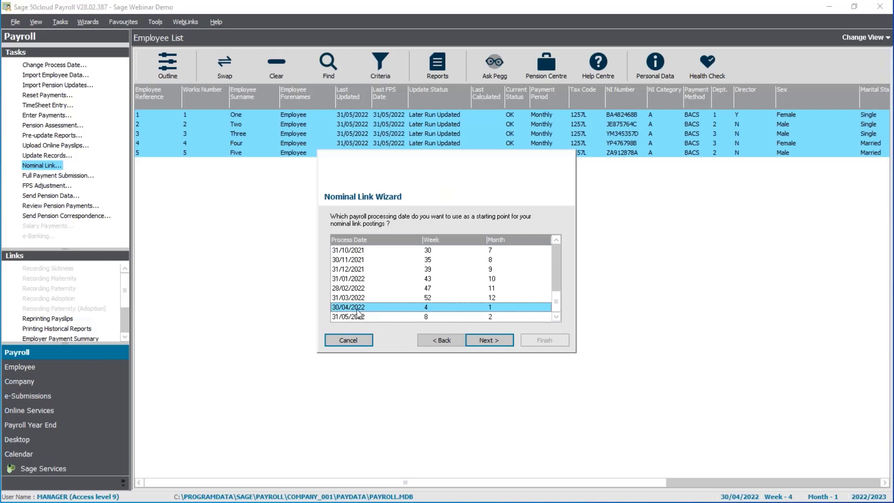
click(504, 344)
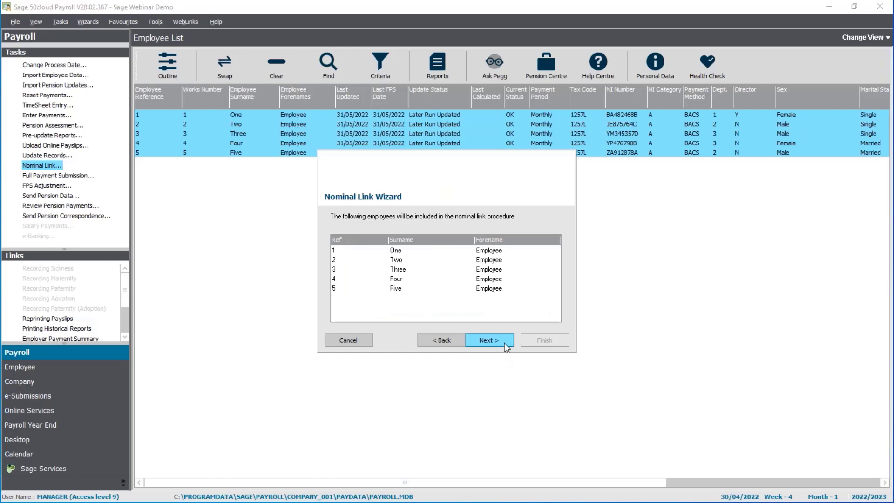
click(505, 343)
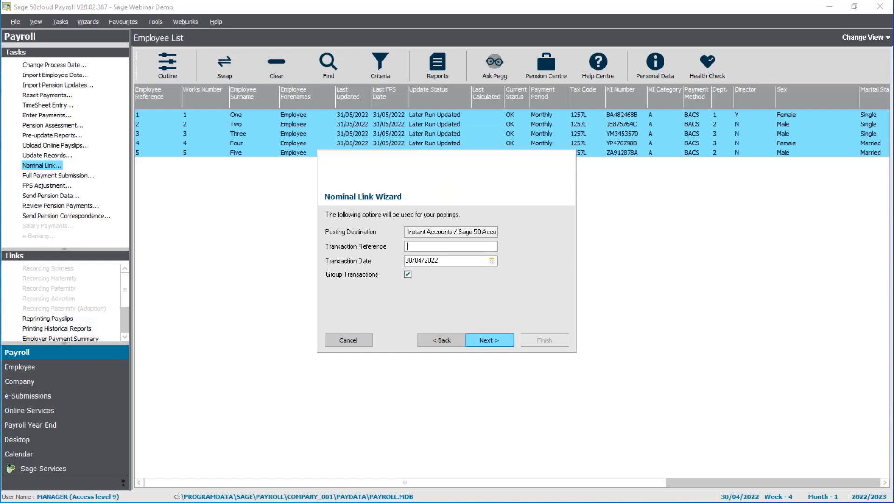
text(Wages)
Generate the April transactions to post and scroll down through the list.
click(499, 341)
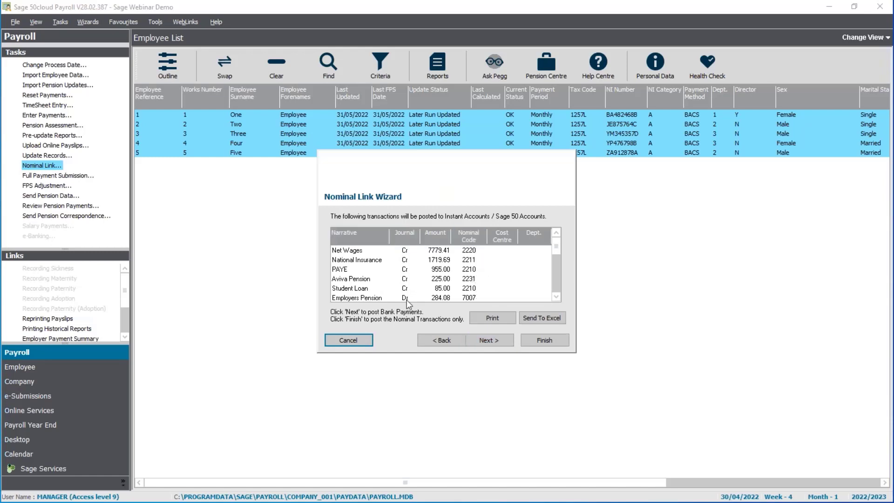
click(558, 296)
click(558, 296)
click(558, 297)
click(558, 297)
click(558, 297)
click(558, 297)
click(558, 297)
click(558, 297)
click(558, 296)
click(558, 296)
click(558, 297)
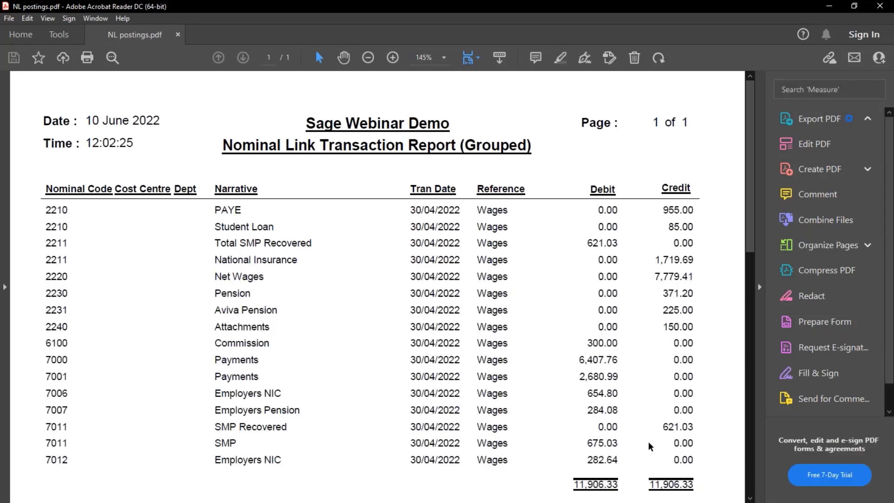
Scroll the NL postings.pdf report, then minimise Acrobat Reader.
scroll(651, 446, down, 1)
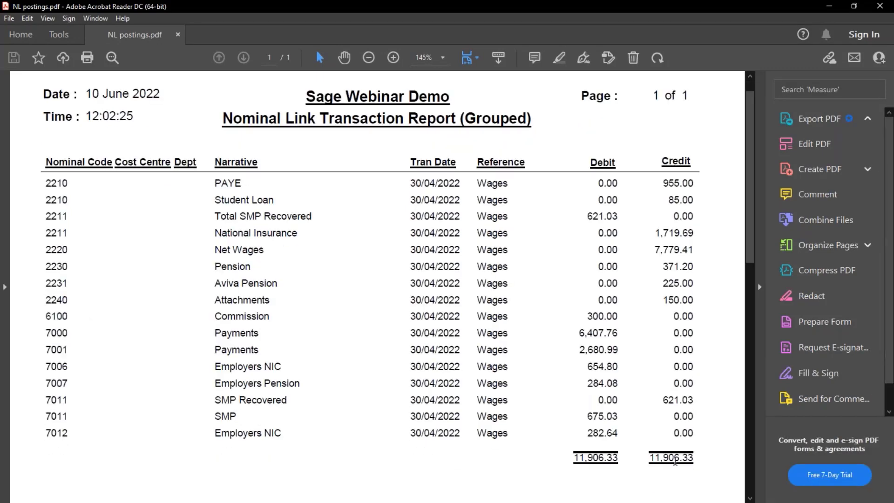
click(832, 7)
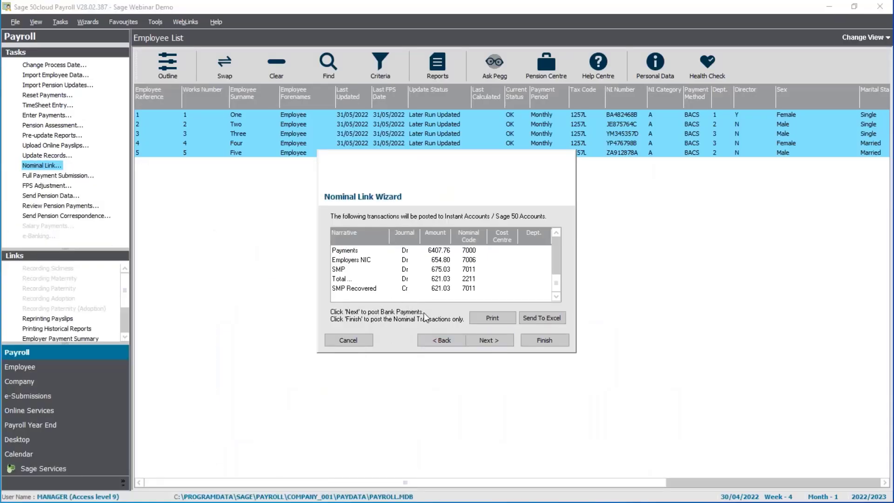
Give the 7779.41 Net Wages bank payment the reference 'Wages' and review the summary.
click(493, 340)
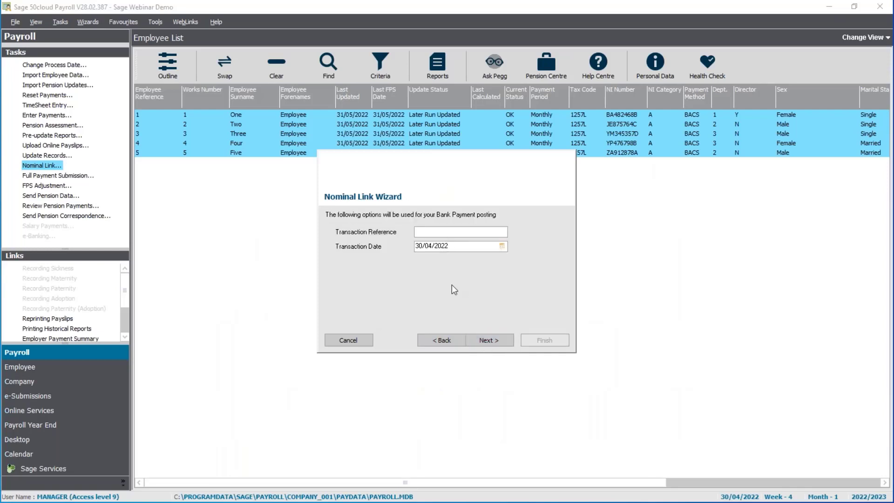
text(Wages)
click(494, 342)
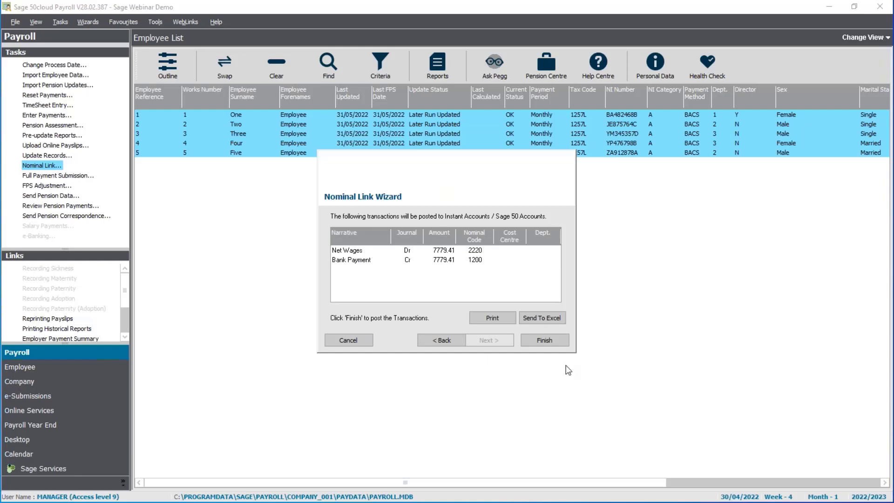
Post the April transactions after logging on to Sage Data Objects, then acknowledge completion.
click(552, 344)
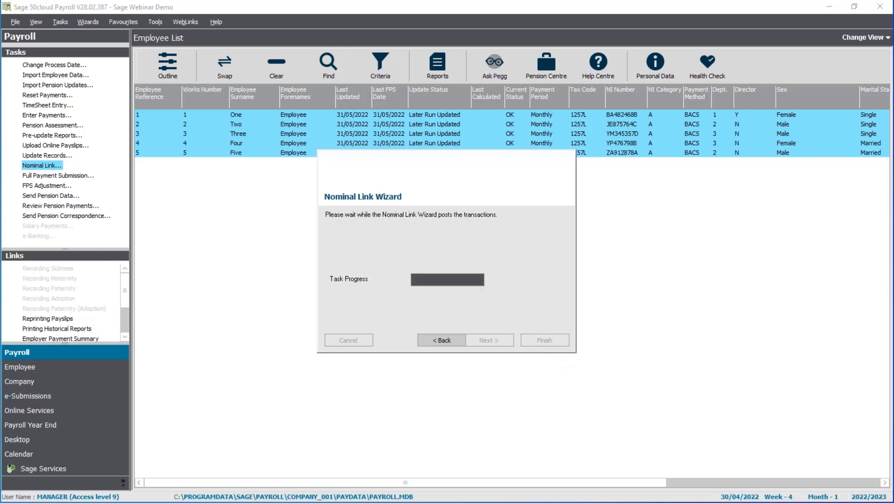
text(manager)
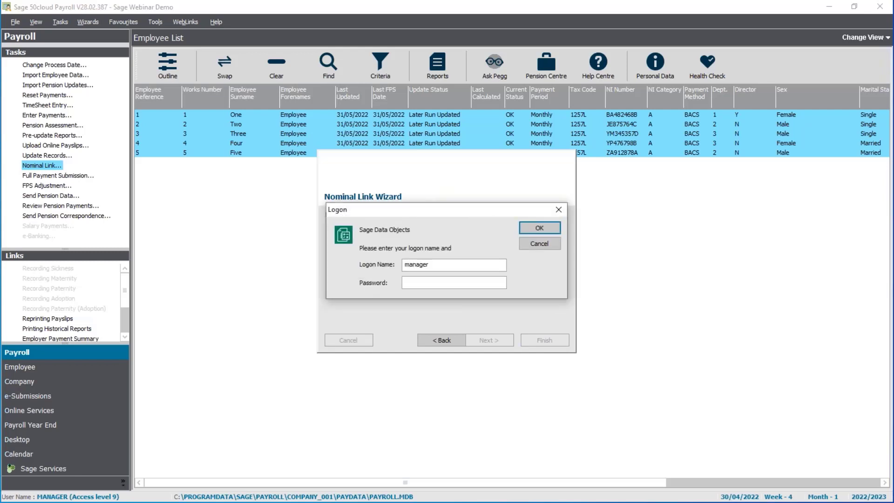
key(Tab)
text(**)
key(Return)
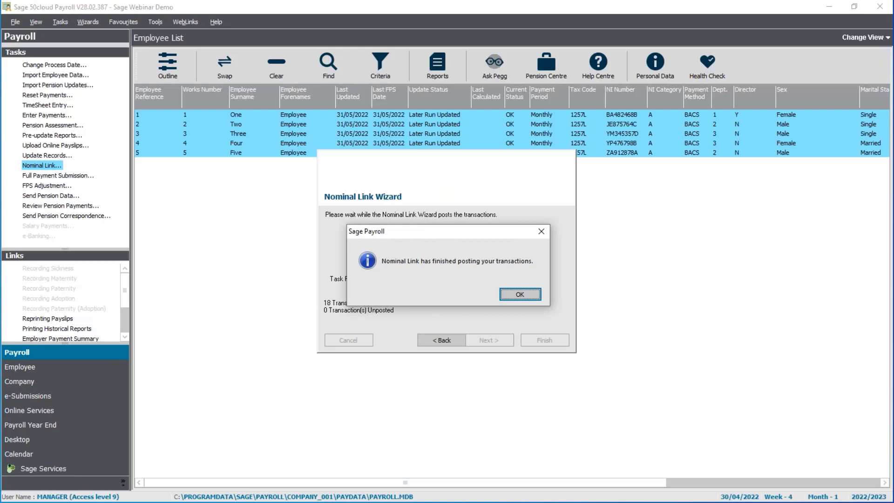
click(527, 296)
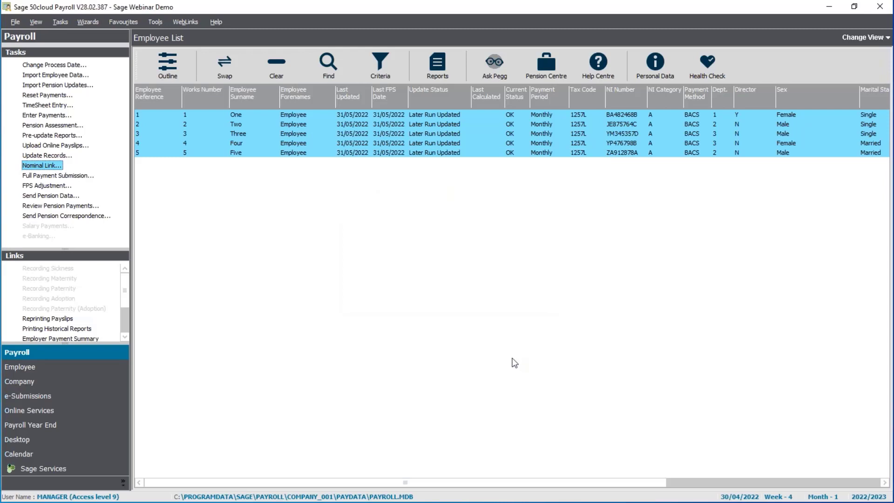
Change the process date to 31/05/22 and relaunch the Nominal Link wizard.
click(52, 66)
text(31/05/22)
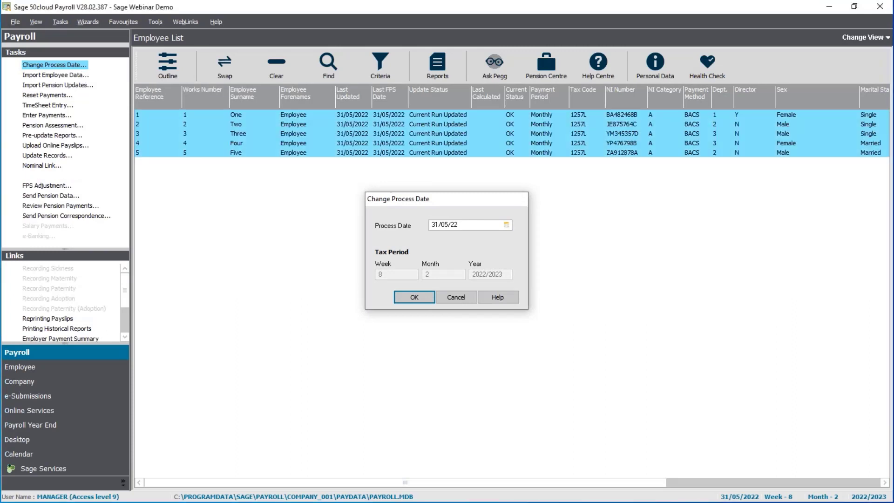
click(45, 167)
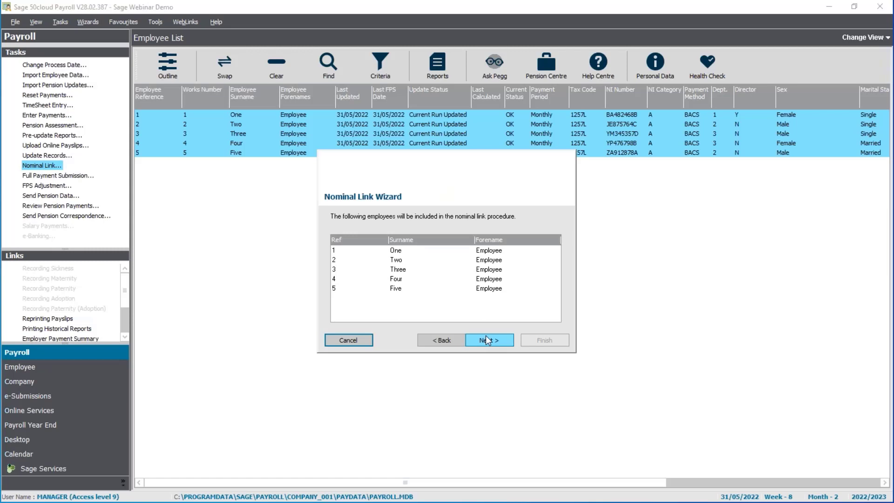
Reference the May postings 'Wages' and the bank payment 'Wage', then review the summary.
click(501, 338)
text(Wages)
click(489, 340)
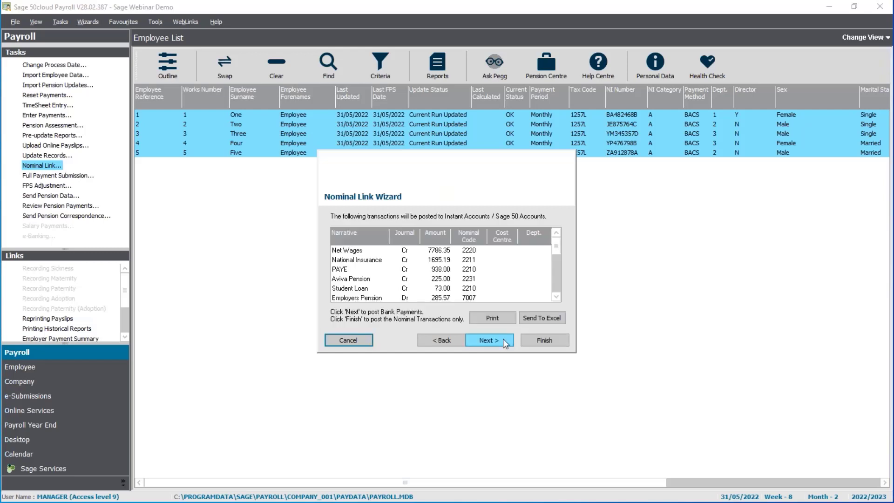
click(503, 339)
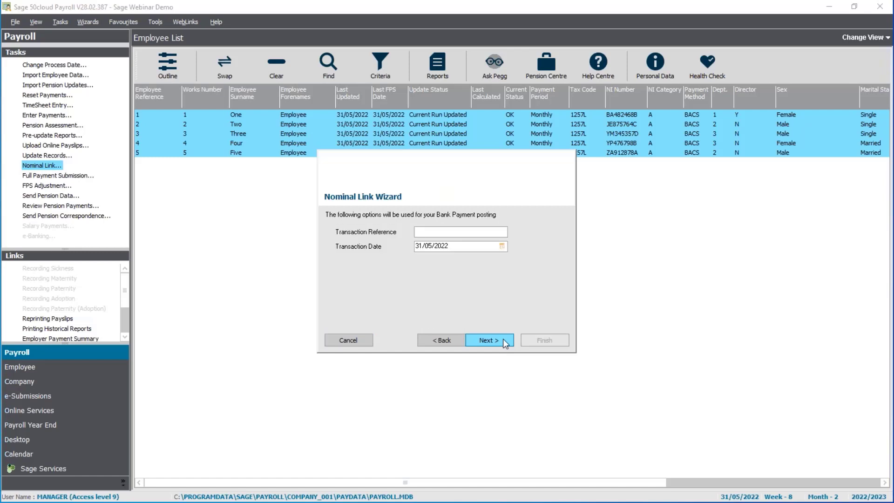
text(Wages)
click(489, 340)
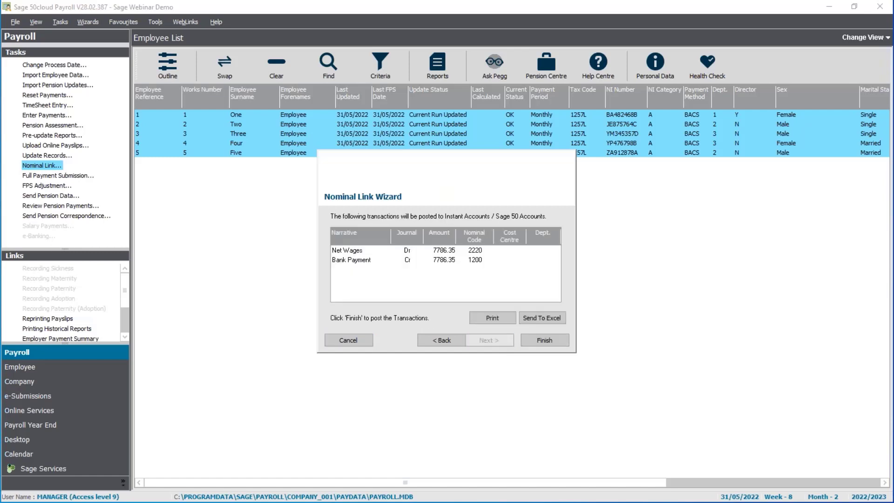
Post the May transactions after logging on to Sage Data Objects, then acknowledge completion.
click(552, 345)
text(manager)
key(Tab)
text(***)
key(Return)
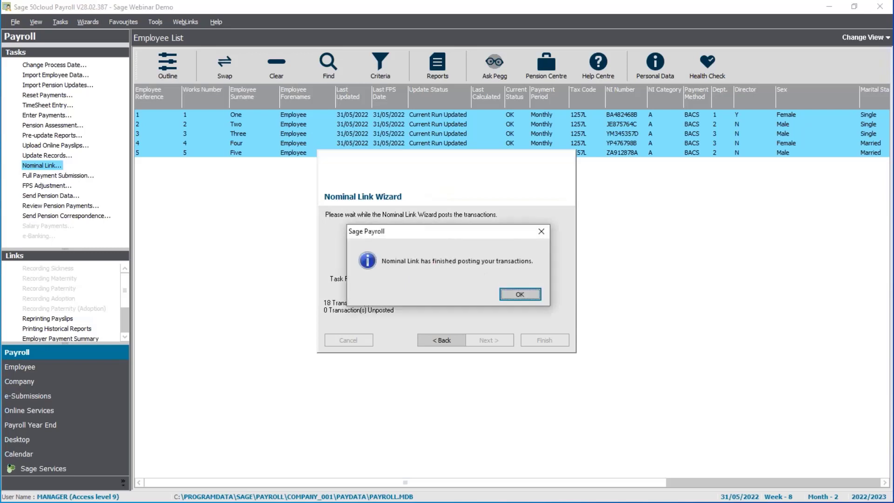
key(Return)
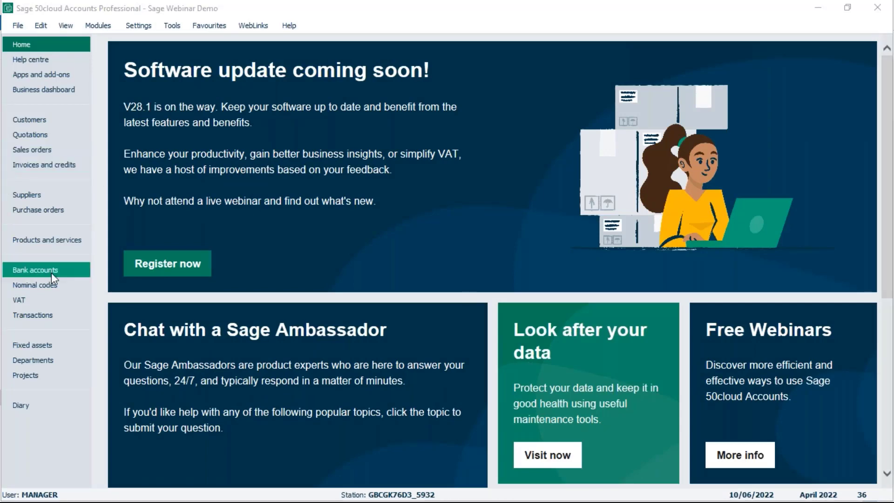
Open the Transactions list showing all 36 records, including the posted Wages journals.
click(34, 317)
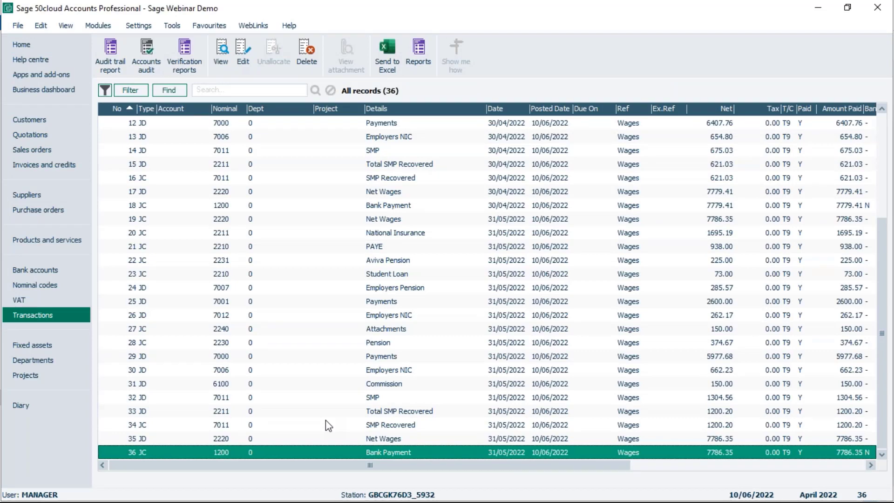
click(501, 223)
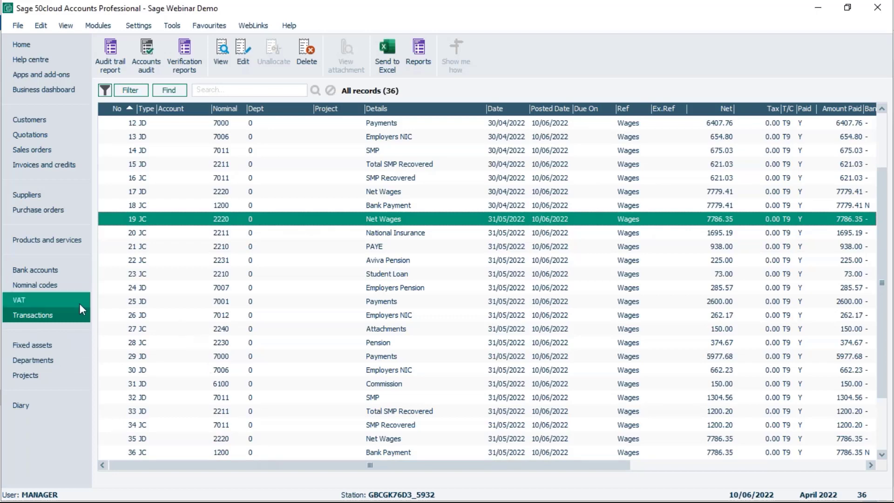
From Nominal codes, run the Profit and Loss report for April 2022 to March 2023.
click(31, 290)
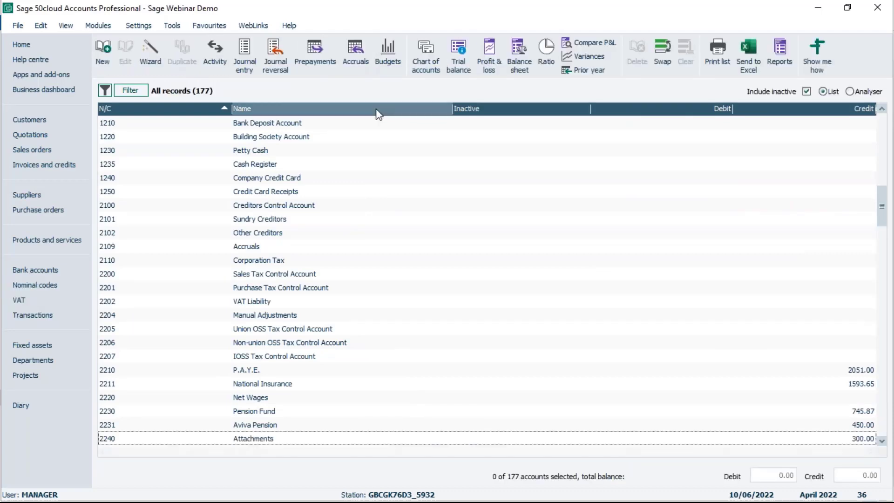
click(489, 54)
key(Return)
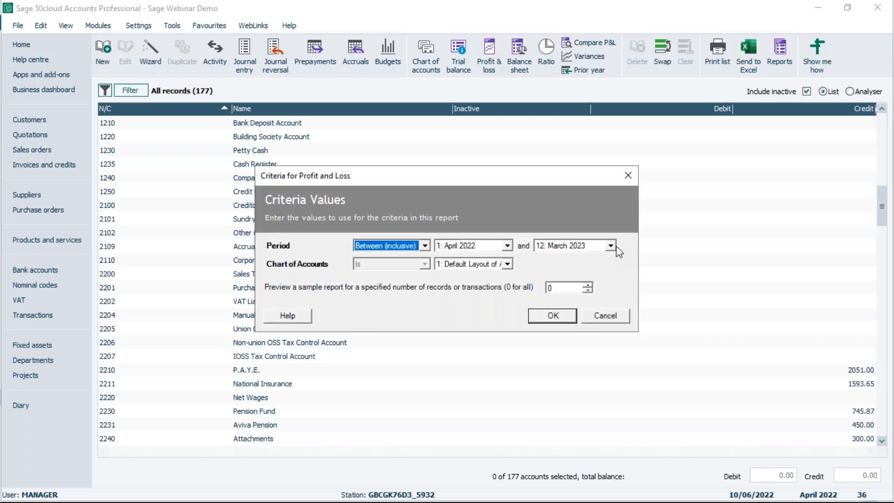
click(562, 316)
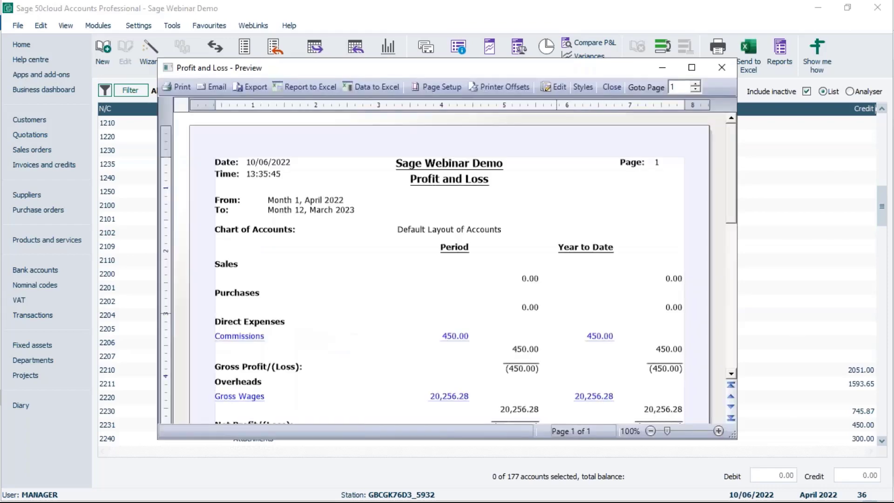
Zoom into the Profit and Loss preview to read Gross Wages 20,256.28, then close it.
click(693, 68)
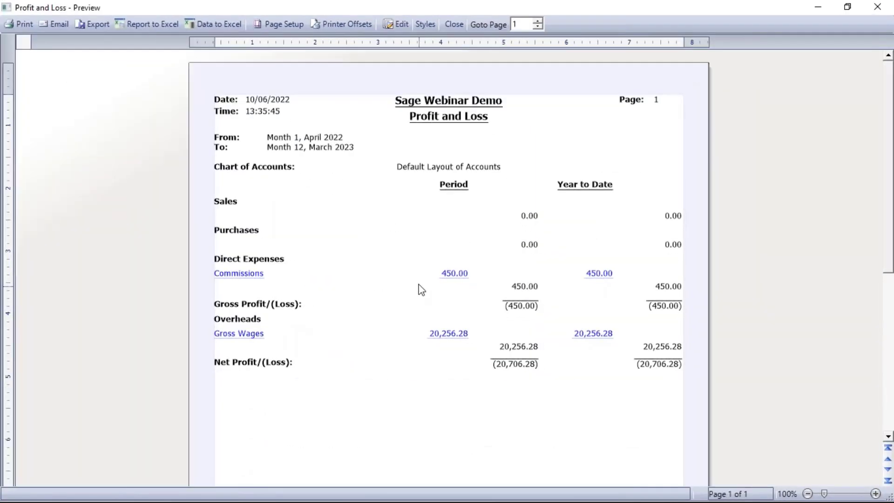
click(876, 493)
click(875, 493)
click(876, 494)
click(875, 493)
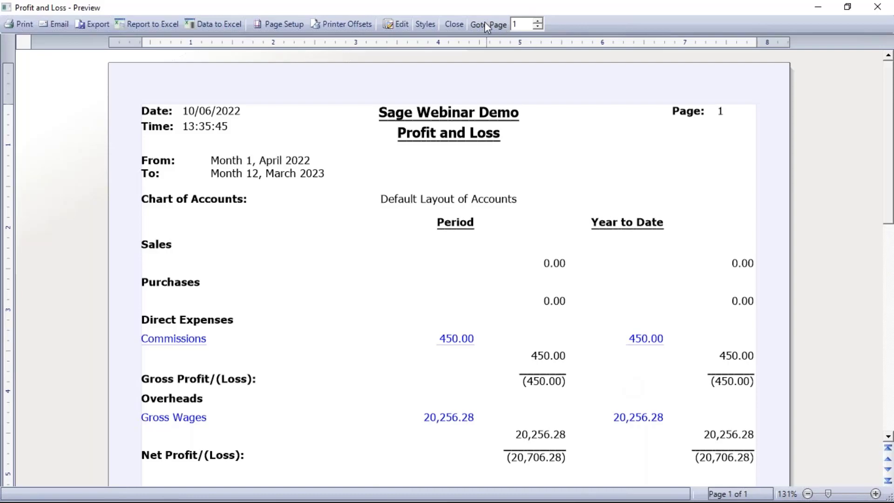
click(454, 24)
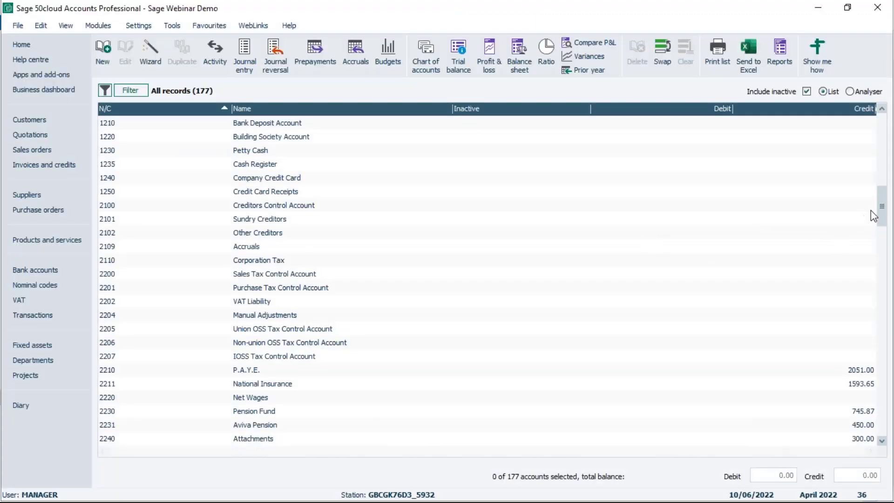
Select P.A.Y.E. 2210 and National Insurance 2211 (3644.65 total), then view the bank accounts list.
drag(882, 220, 884, 240)
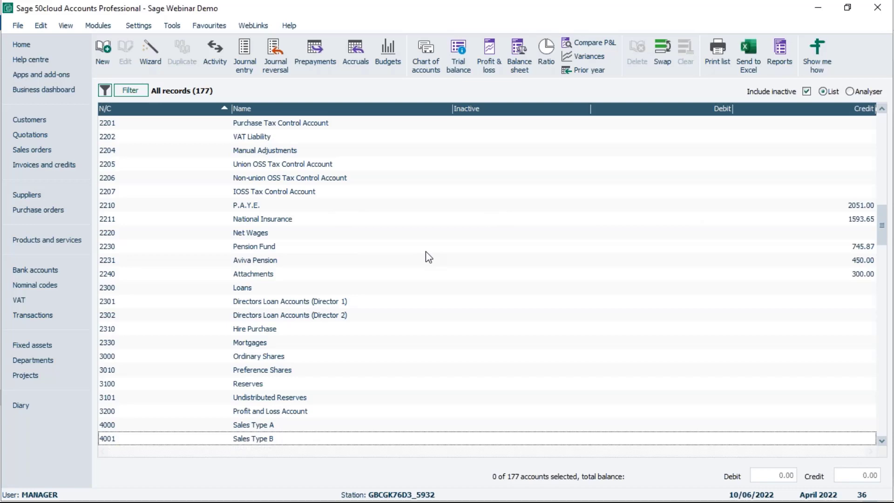
click(438, 206)
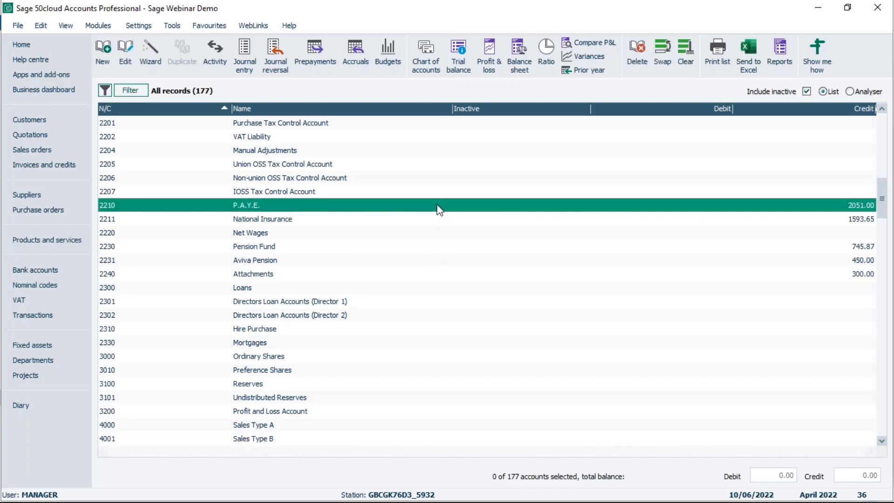
click(436, 220)
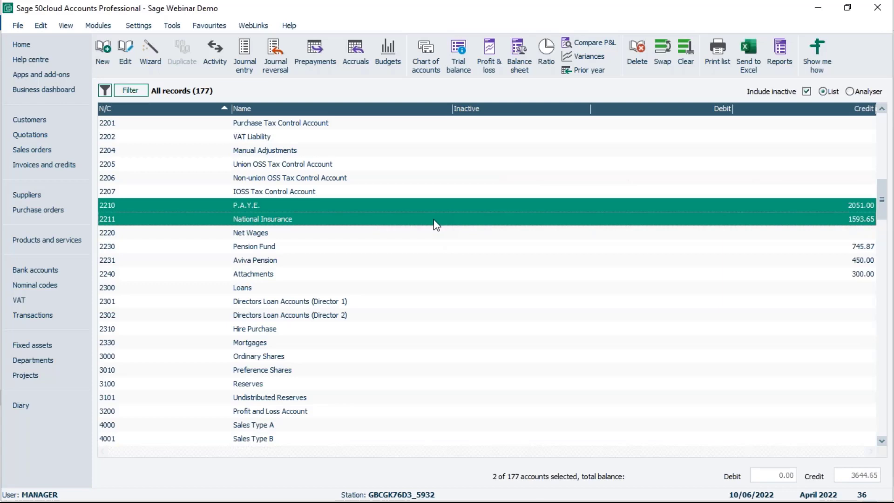
click(45, 271)
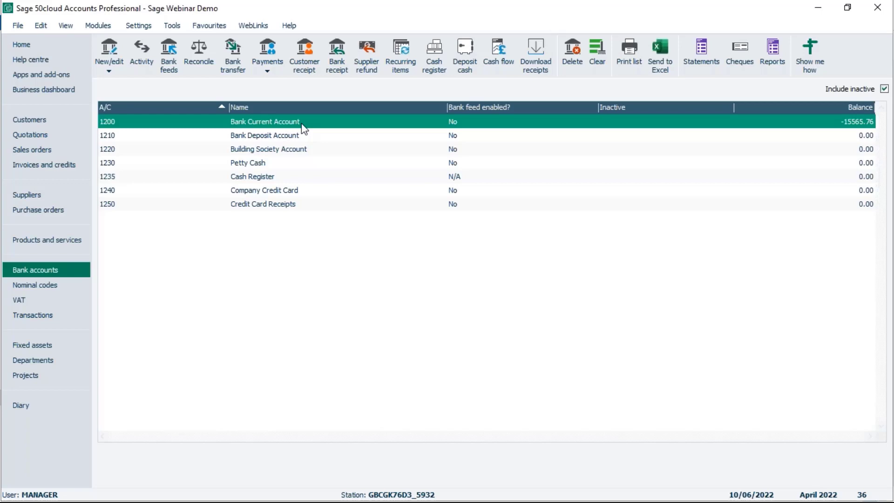
Start a new bank payment from 1200 with reference PAYE/NI.
click(266, 67)
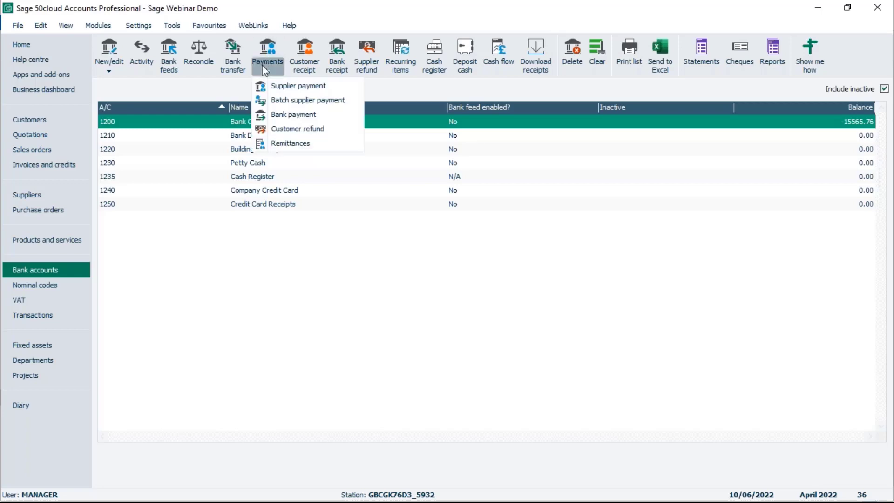
click(287, 115)
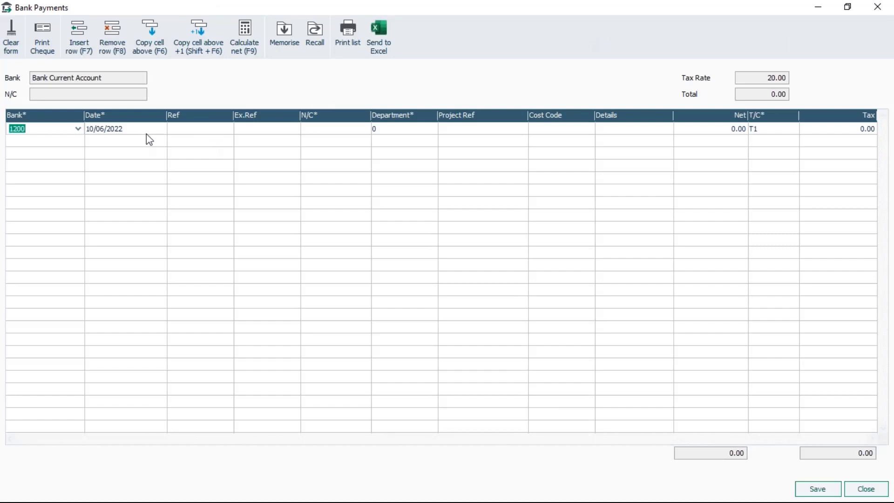
click(183, 130)
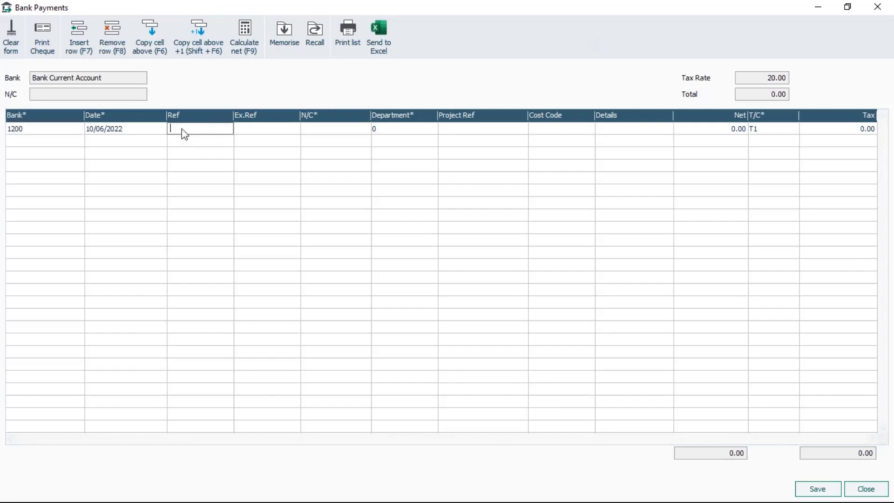
text(PAYE/NI)
key(Tab)
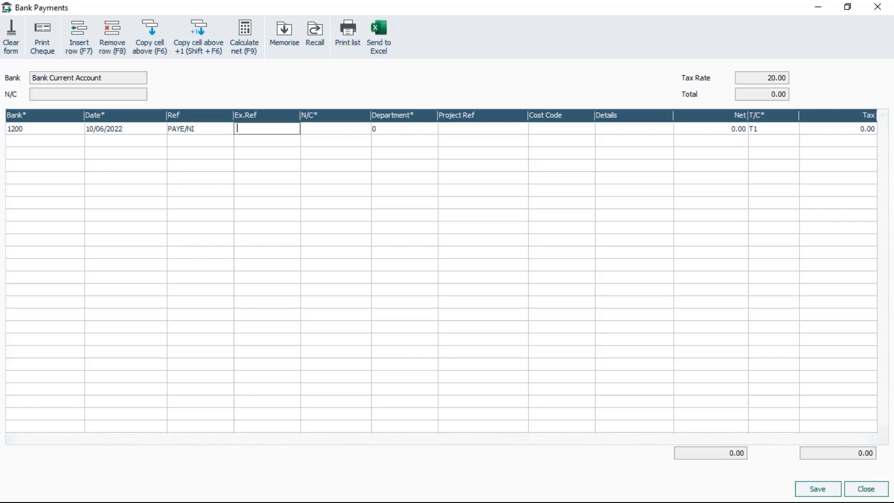
key(Tab)
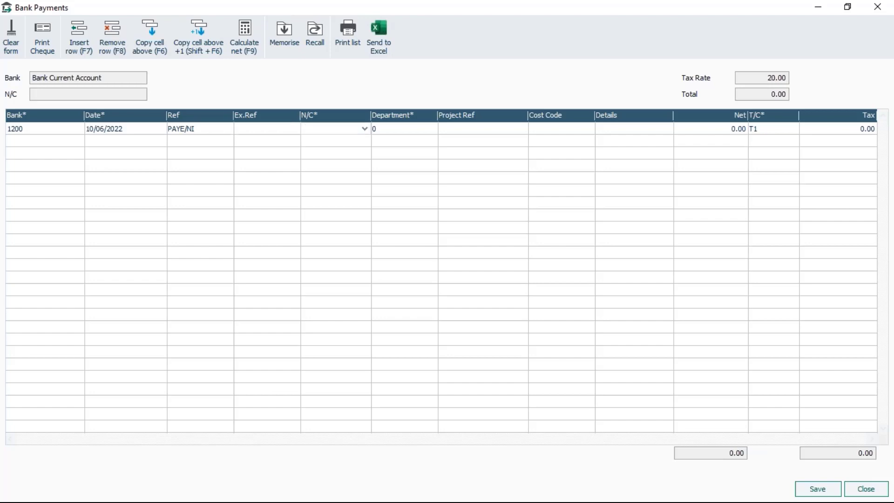
Fill the first line: nominal 2210, details PAYE, net 2051.00, tax code T9.
text(2210)
key(Tab)
key(Tab)
key(Tab)
key(Tab)
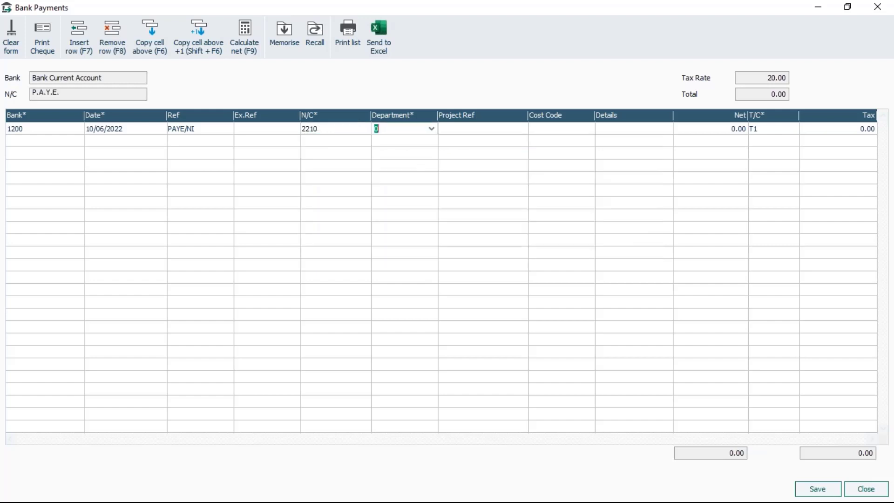
text(PAYE)
key(Tab)
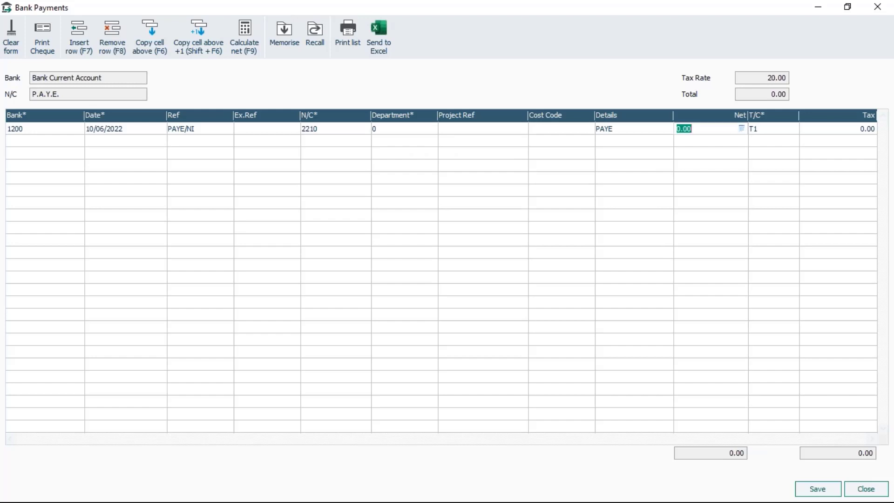
text(2051.00)
click(769, 133)
click(792, 130)
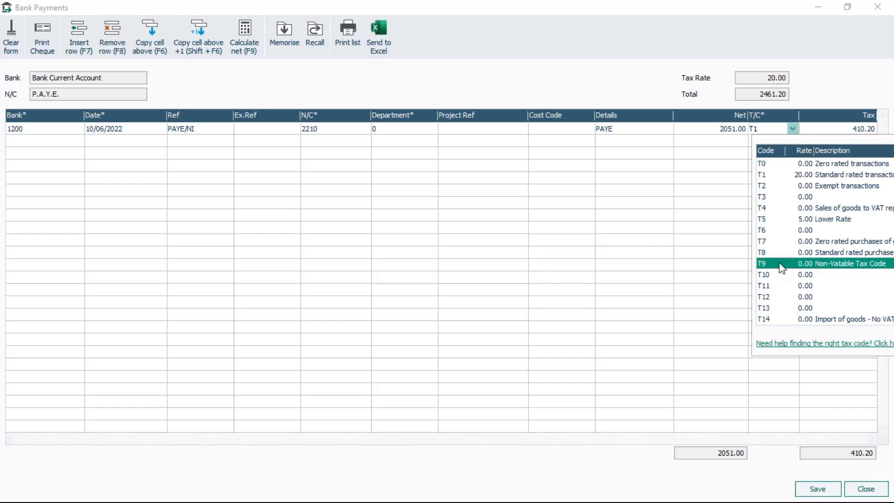
click(761, 264)
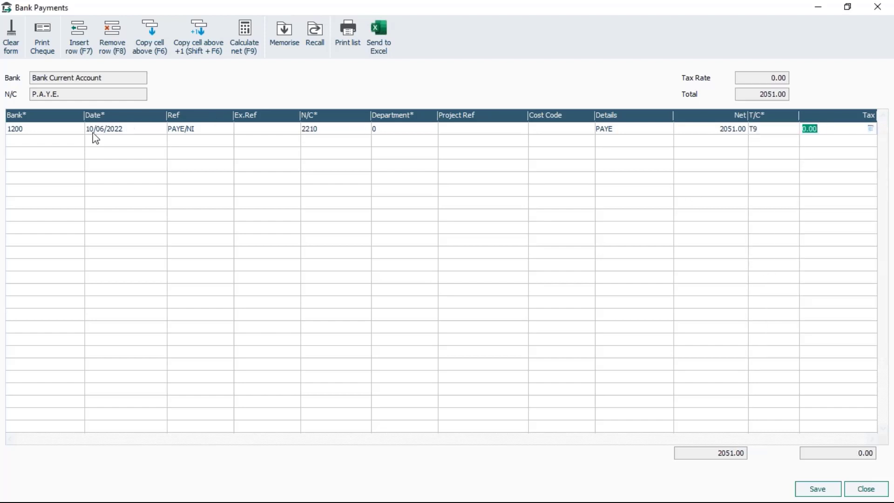
click(59, 142)
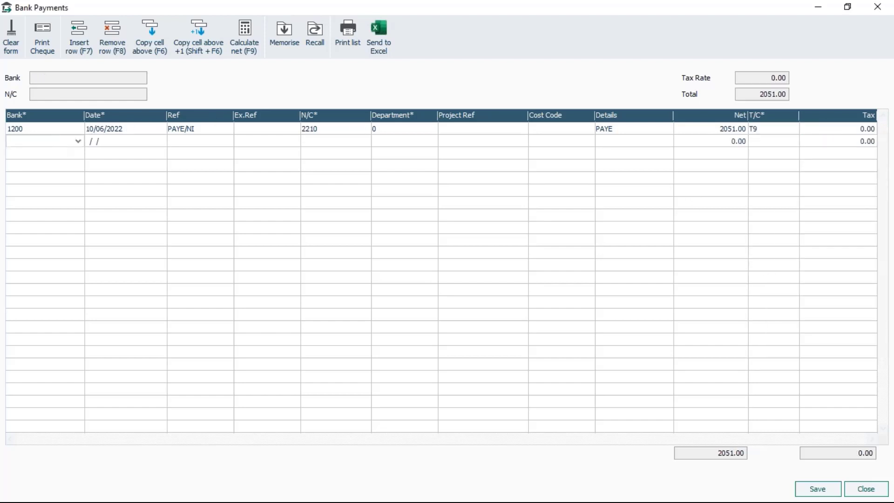
Add a second payment line copying PAYE/NI, with nominal 2211 and details NI.
key(F6)
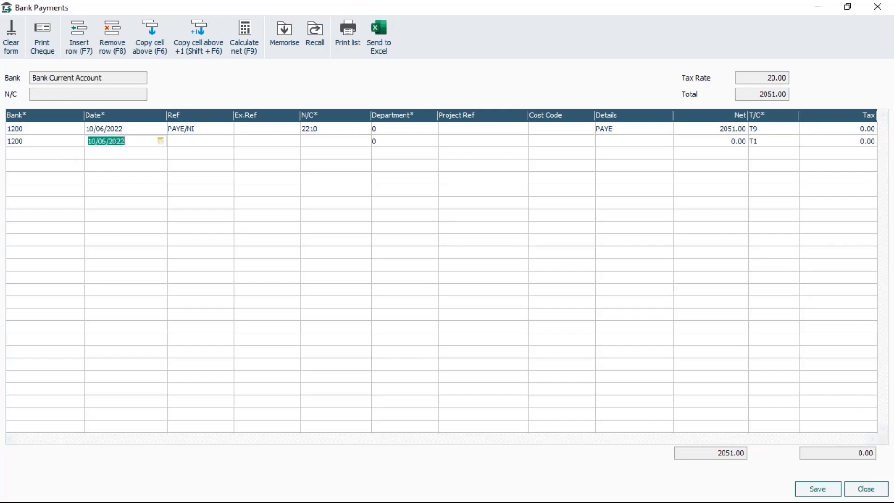
key(Tab)
key(F6)
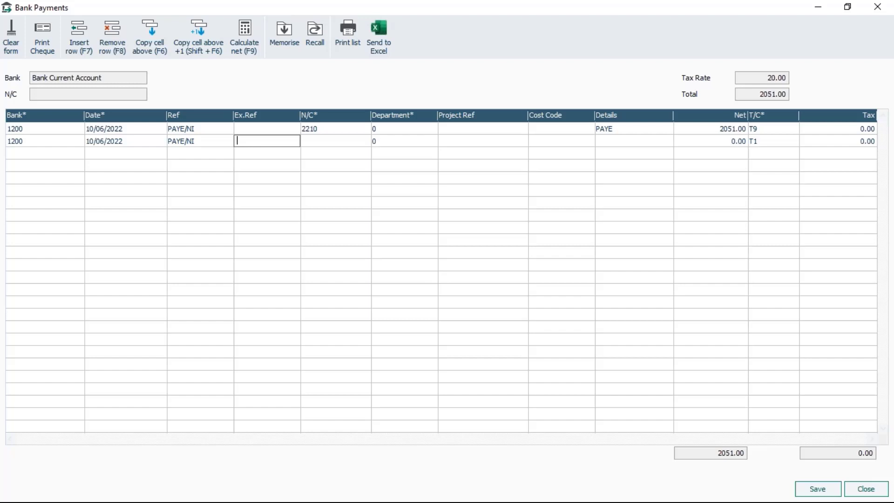
key(Tab)
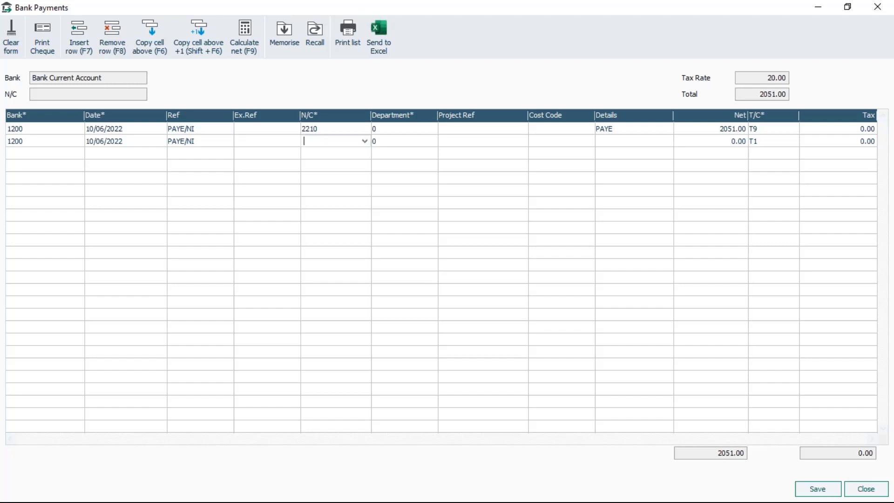
text(2211)
key(Tab)
key(Tab)
key(Tab)
key(Tab)
text(NI)
key(Tab)
Give the NI line net 1593.65 at T9, then save and close the payment.
text(1)
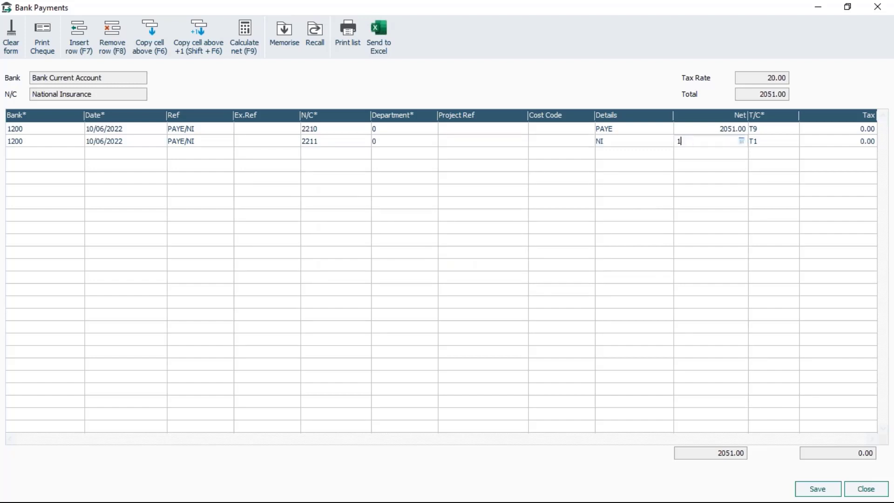
text(593.65)
key(Tab)
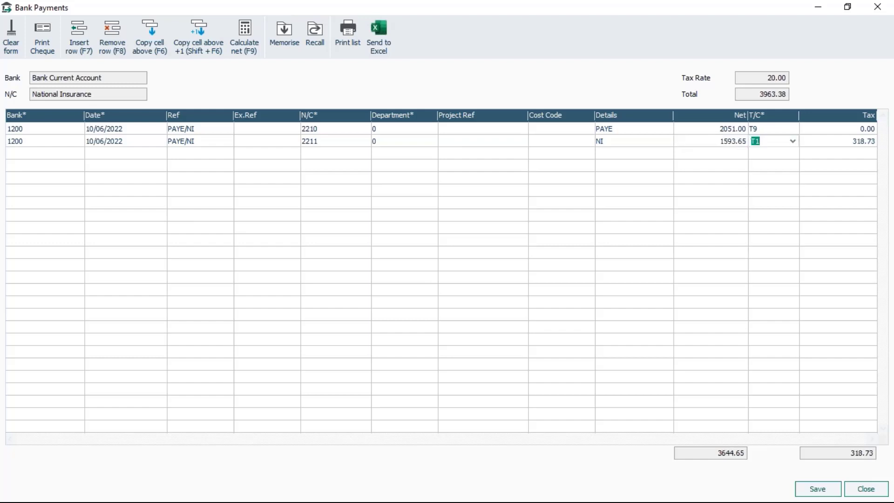
click(792, 140)
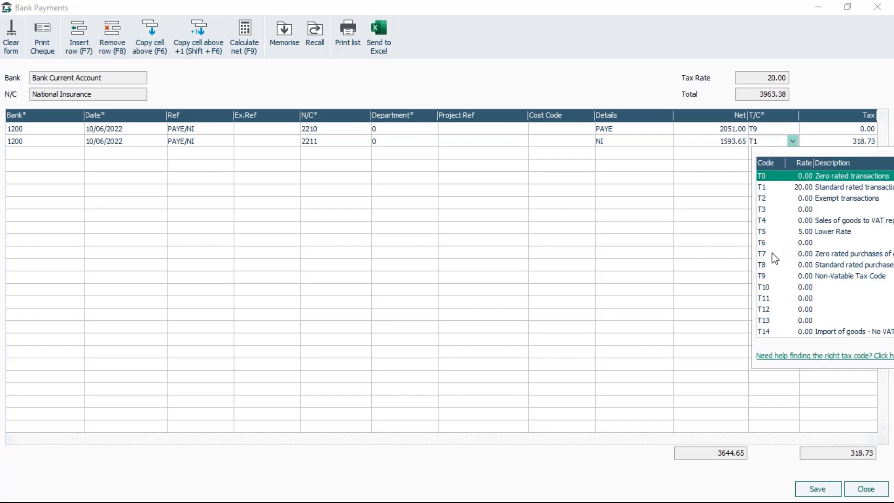
click(770, 278)
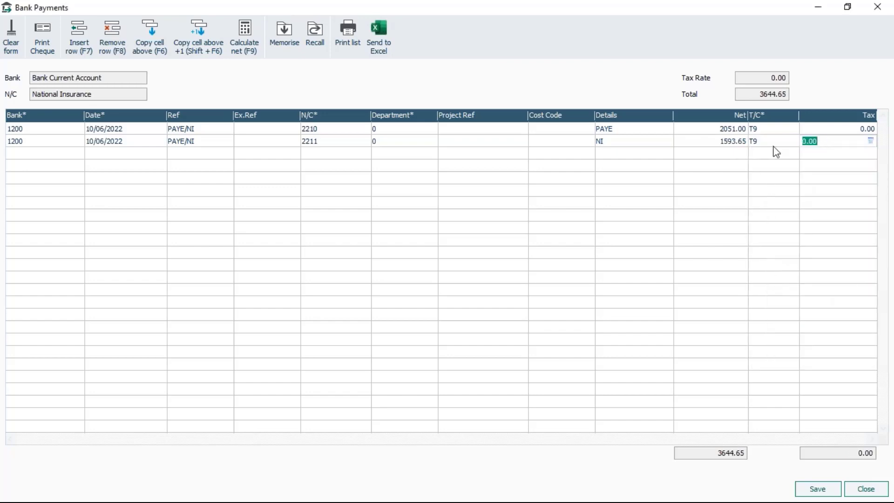
click(819, 490)
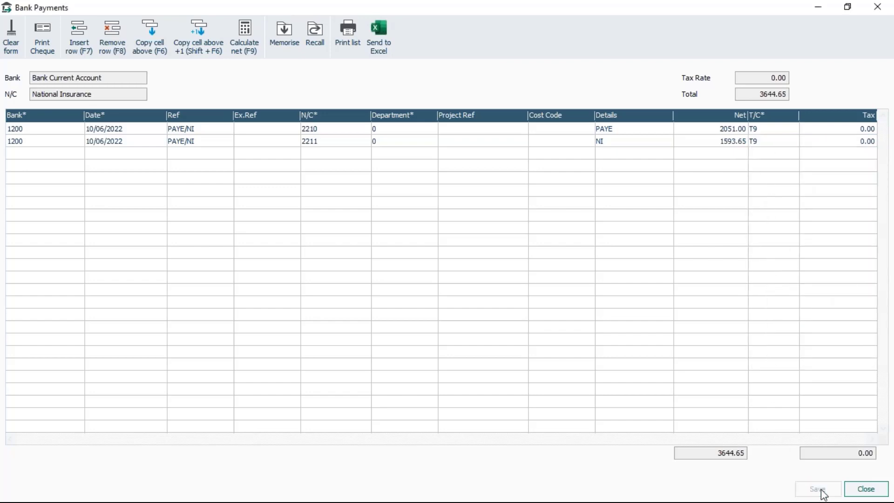
click(865, 490)
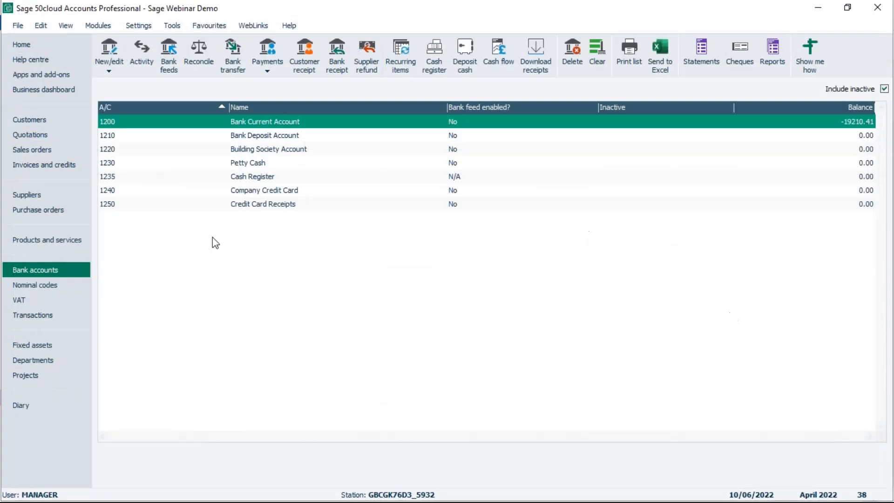
Confirm 2210 and 2211 are zero in Nominal codes, then switch to the presentation slides.
click(34, 286)
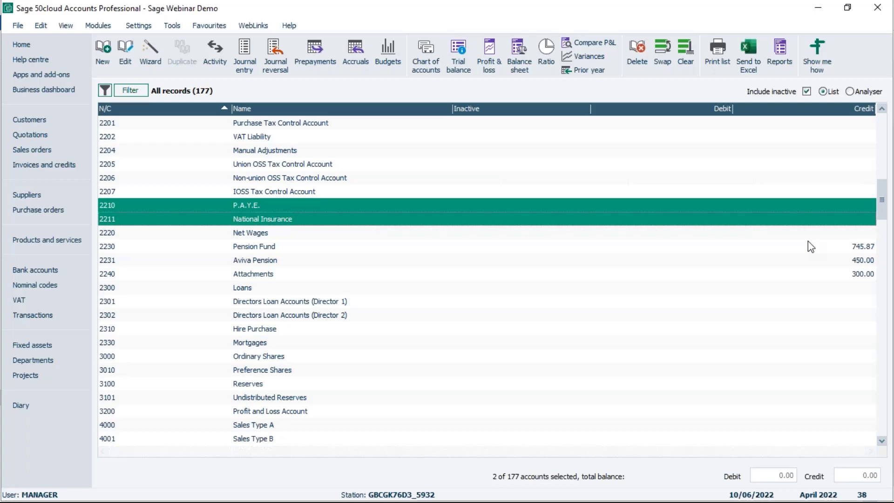
key(alt+Tab)
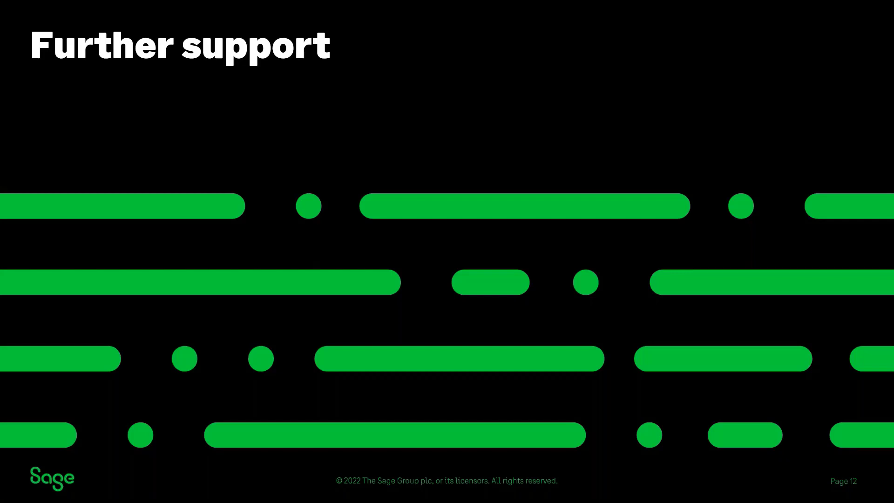
key(Right)
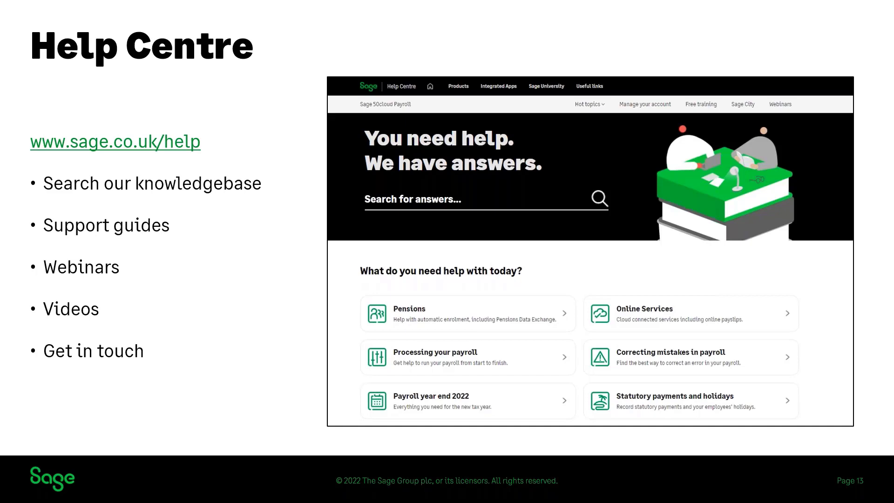
key(Right)
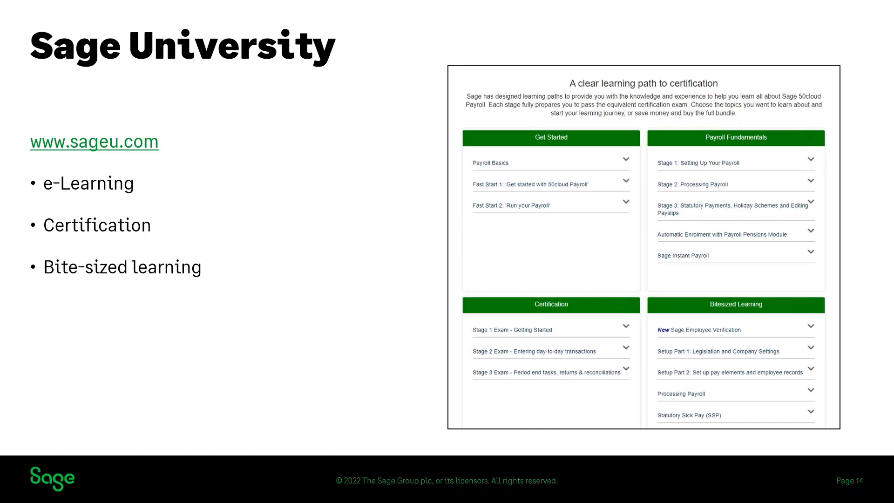
key(Right)
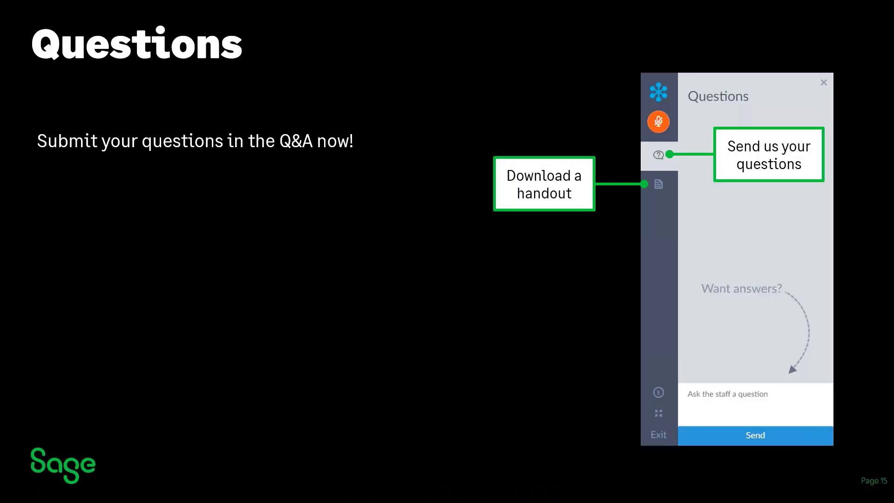
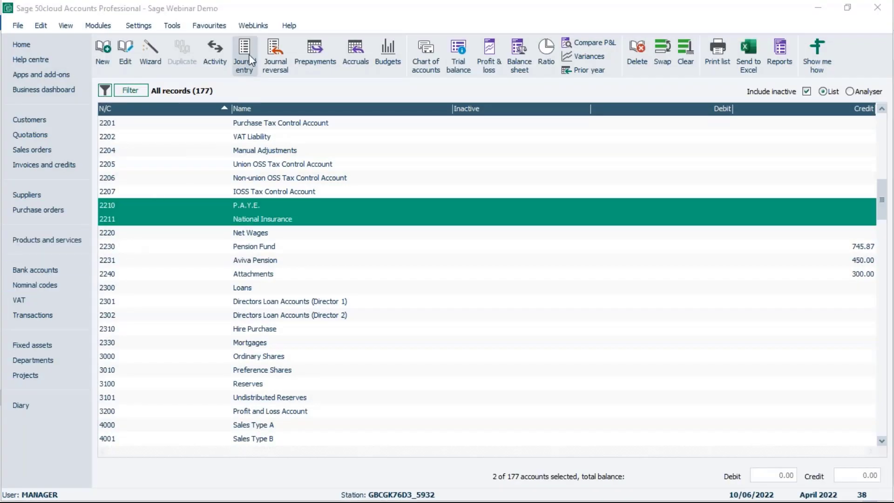
Start a journal reversal for the P.A.Y.E. and National Insurance accounts, covering transactions 1 to 38.
click(275, 51)
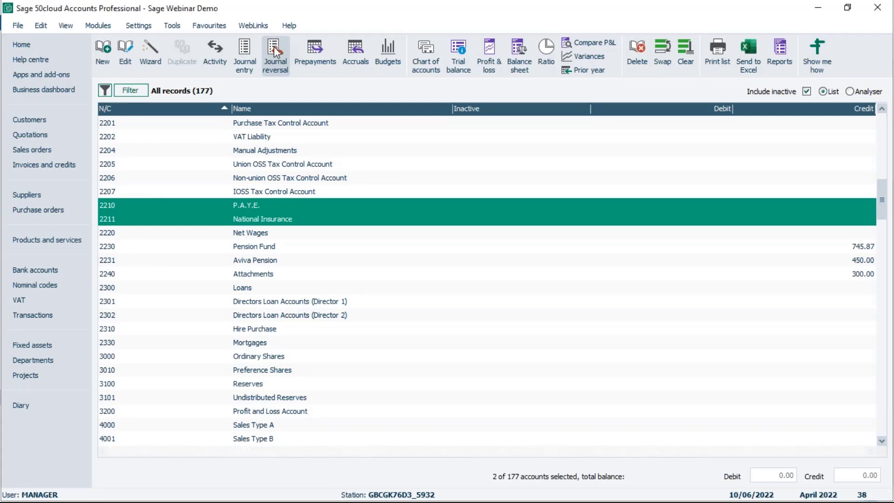
click(458, 314)
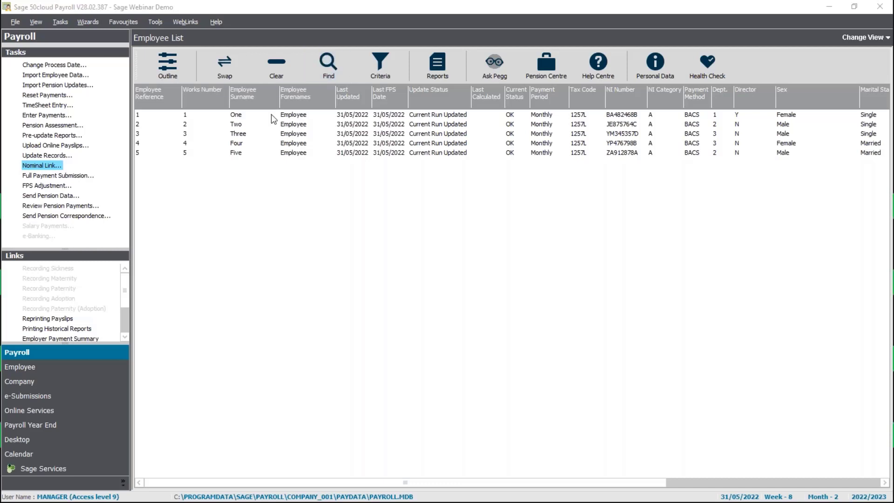
Select employee One and open Historical Data with From and To process dates of 31/05/2022.
click(245, 115)
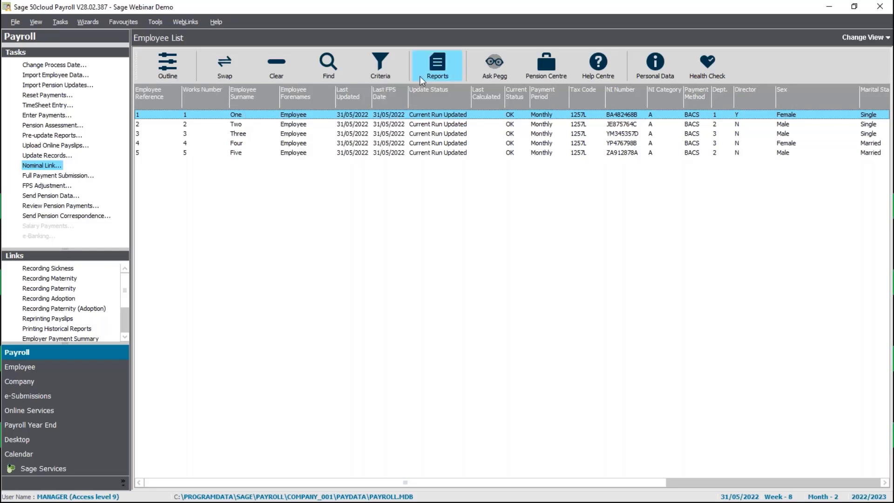
click(82, 386)
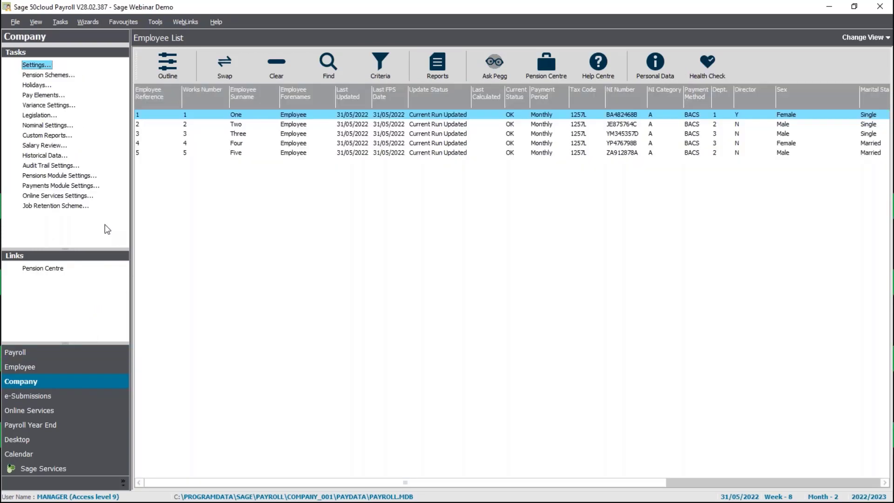
click(45, 155)
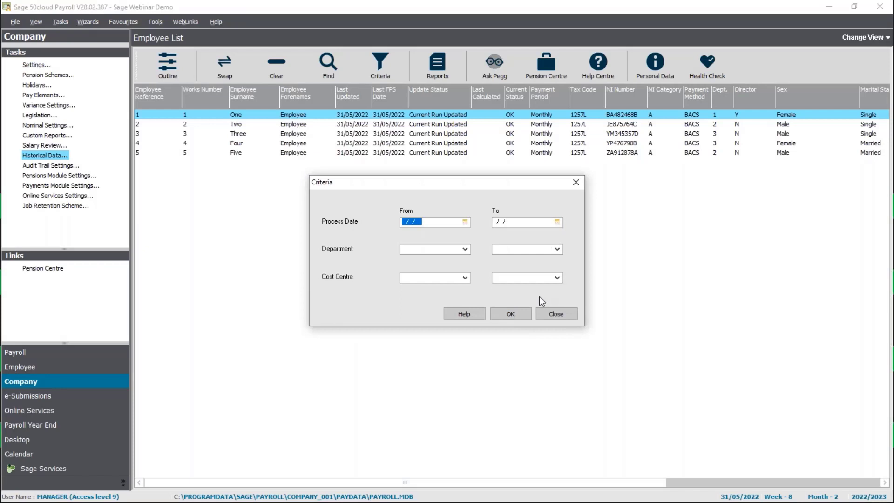
text(31/05/2022)
key(Tab)
text(31052022)
key(Tab)
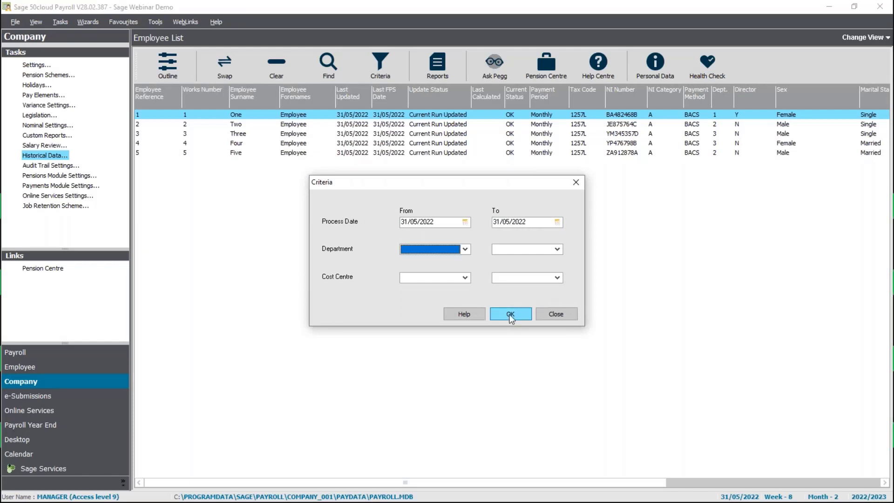
click(511, 314)
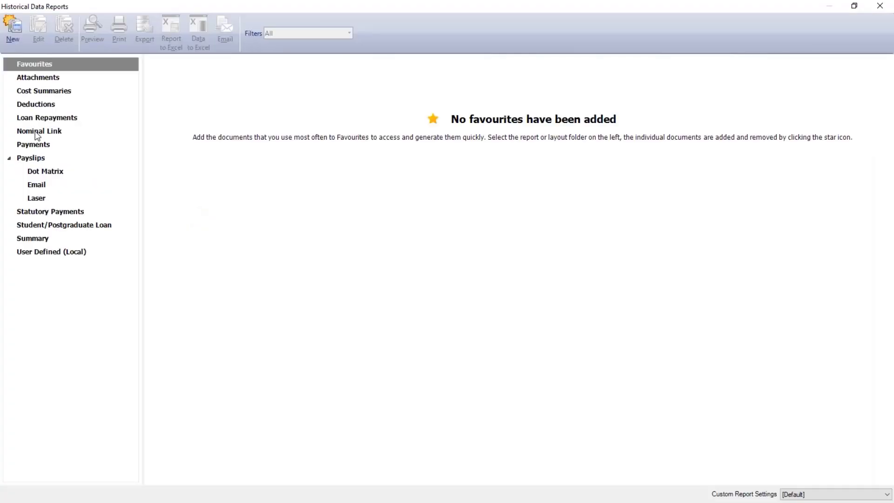
Show the Nominal Link reports, reposition the window, and cancel out of the un-grouped report.
click(46, 133)
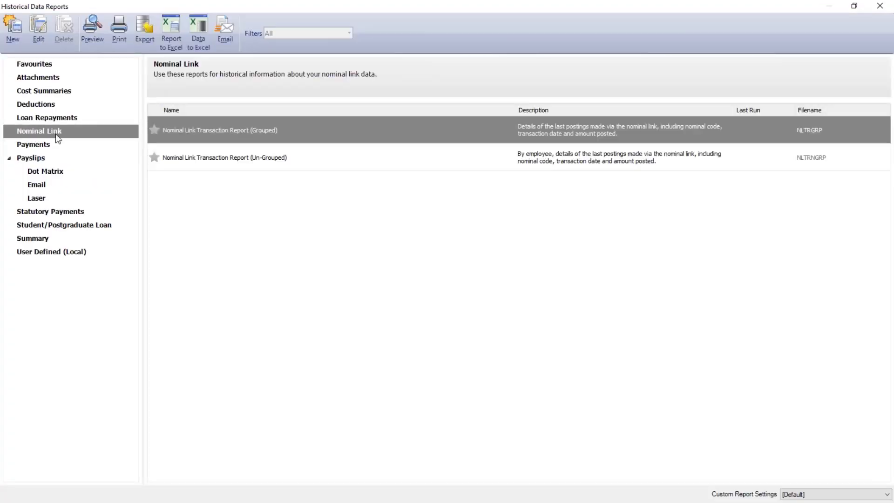
double_click(416, 8)
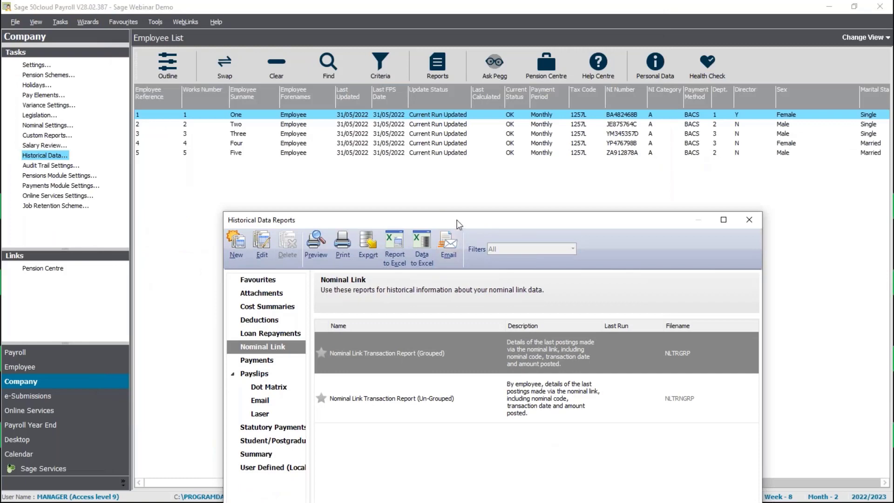
drag(457, 220, 351, 72)
mouse_move(315, 260)
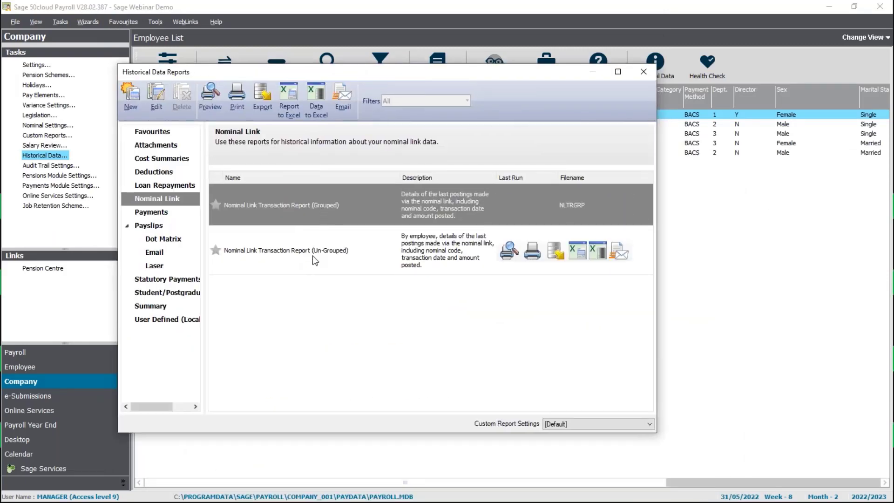
double_click(321, 205)
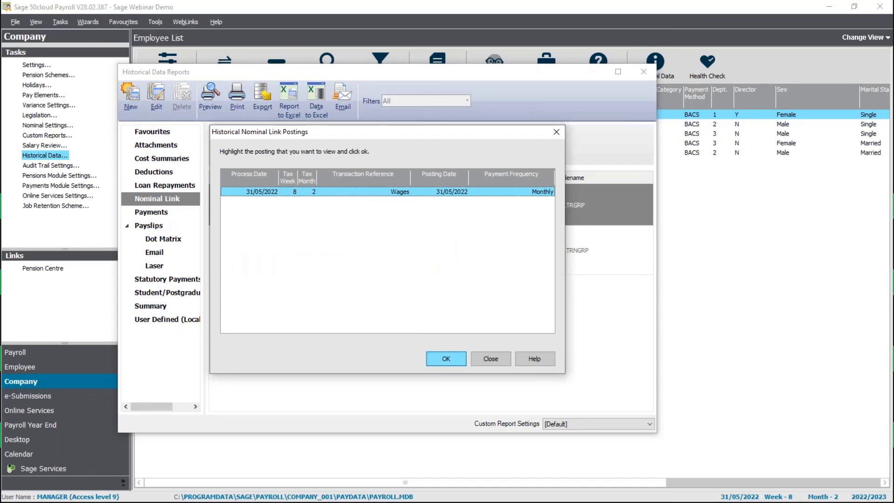
key(Return)
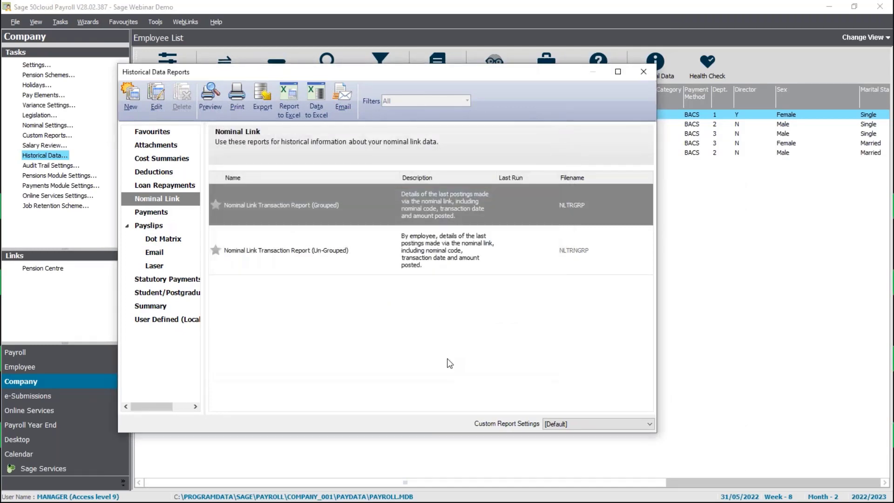
Review the grouped Nominal Link Transaction Report balancing at 4,901.57, then close the reports window.
double_click(463, 222)
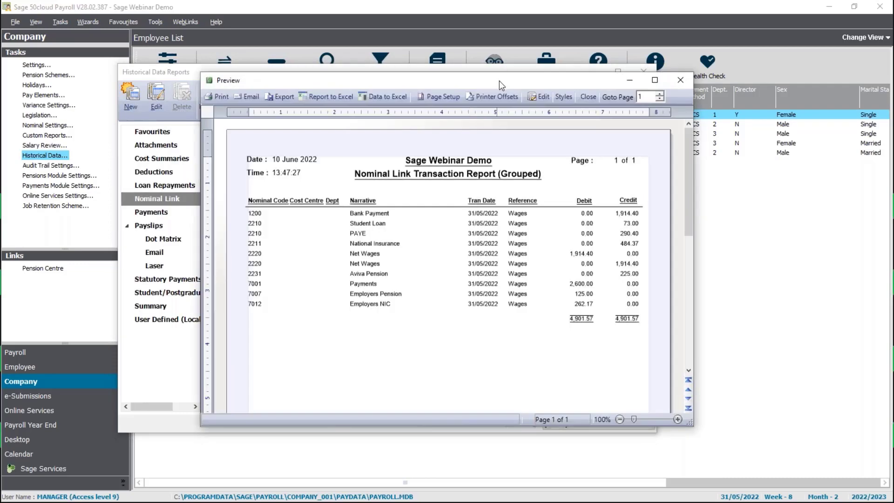
double_click(499, 80)
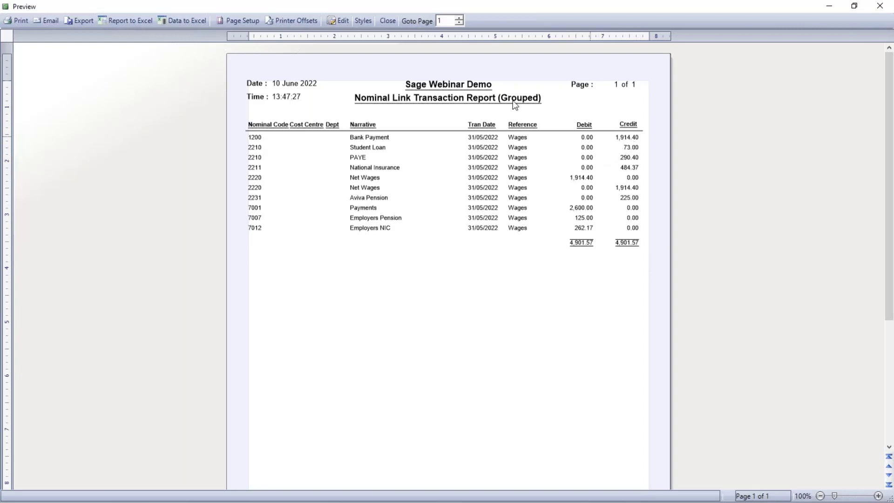
click(388, 20)
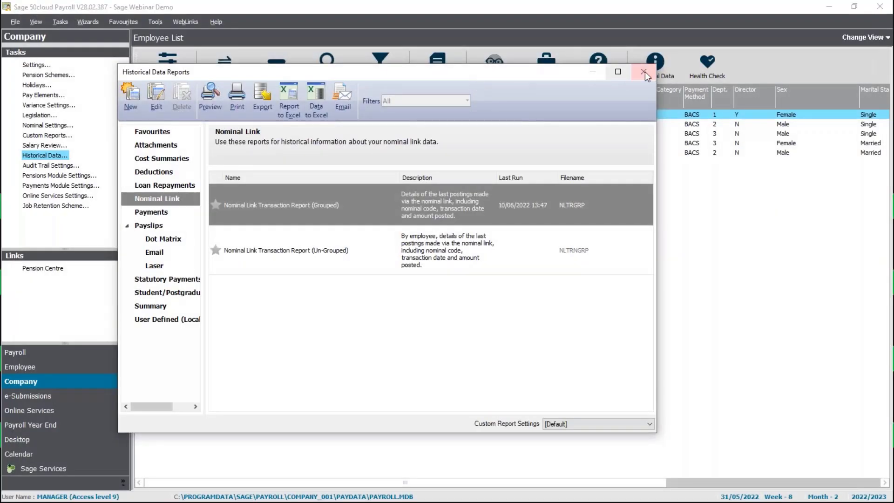
click(645, 72)
click(60, 22)
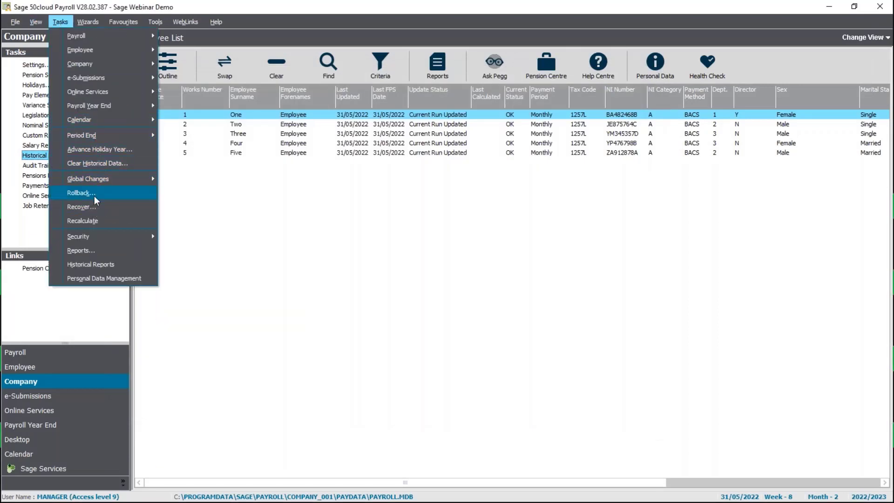
Roll back the week 8 payroll update.
click(81, 193)
click(490, 339)
click(488, 339)
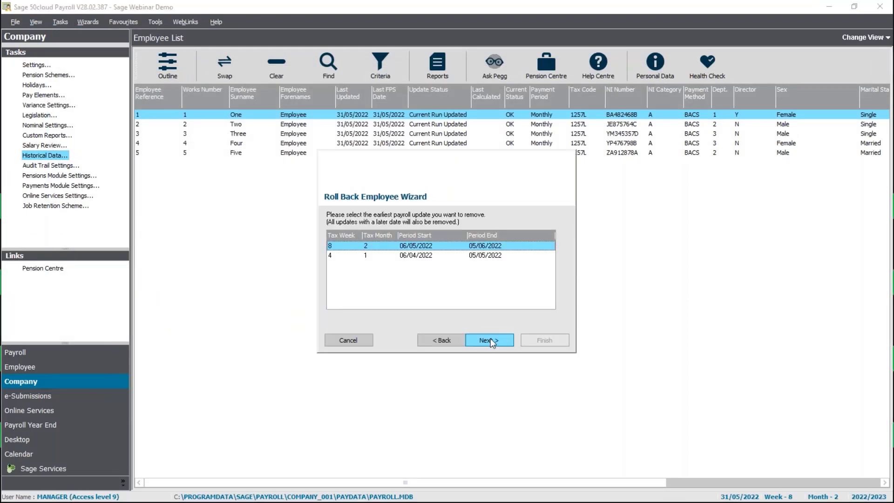
click(490, 338)
click(527, 340)
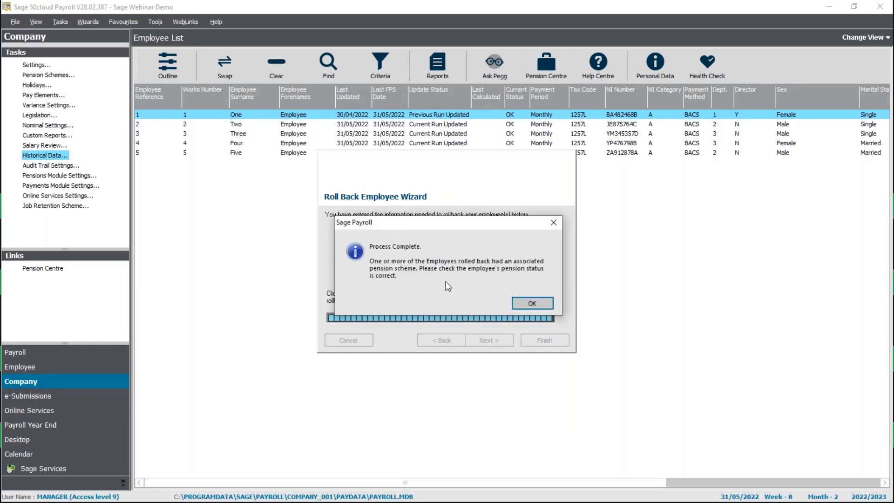
click(537, 304)
Keep the process date at 31/05/2022 and begin entering payments for the period.
click(31, 354)
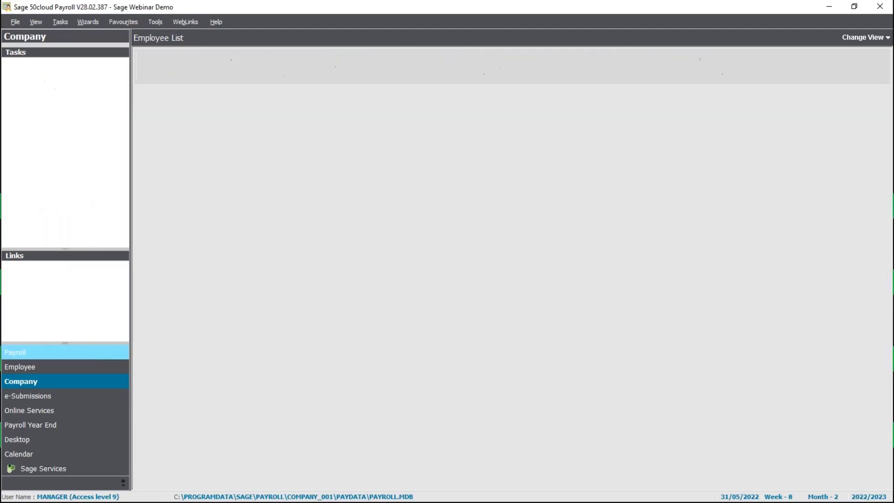
click(54, 65)
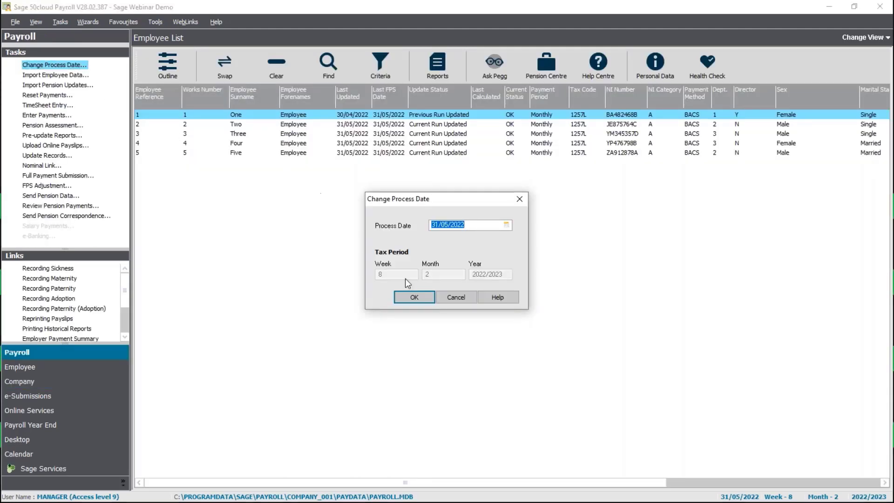
click(412, 297)
click(41, 114)
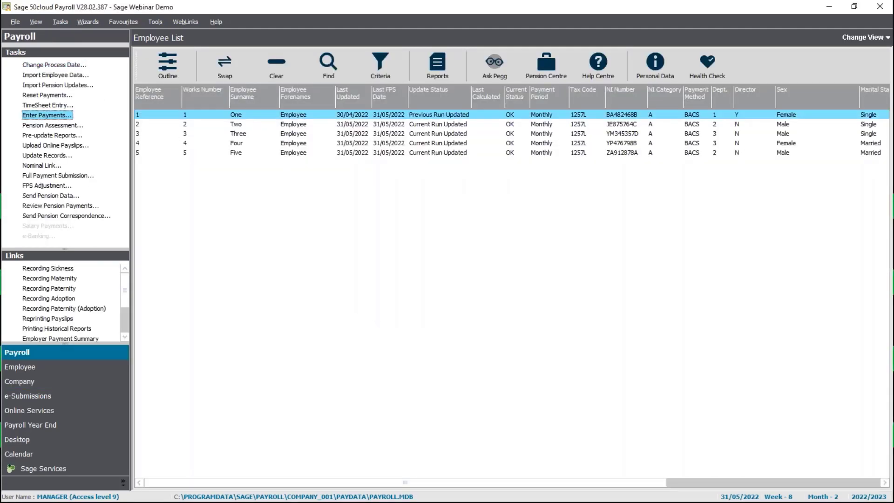
click(530, 303)
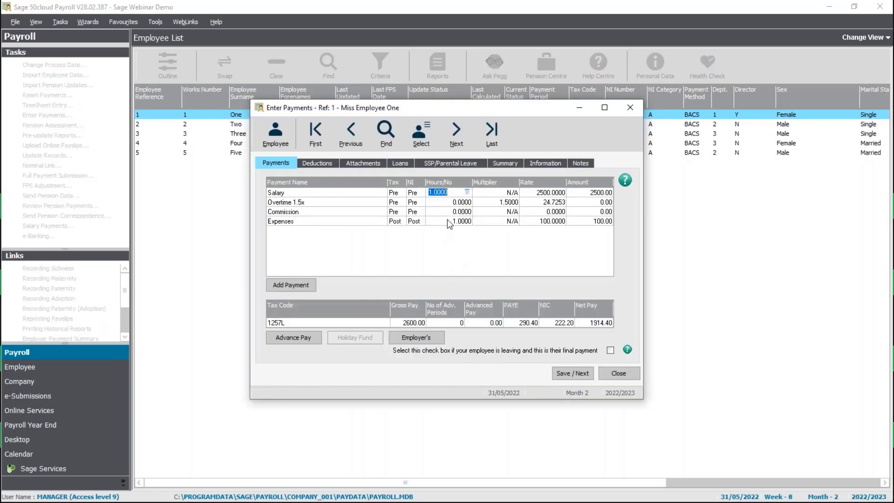
Give employee One a Commission of 1 at rate 250 and save the payments.
click(451, 212)
text(1)
key(Tab)
text(250)
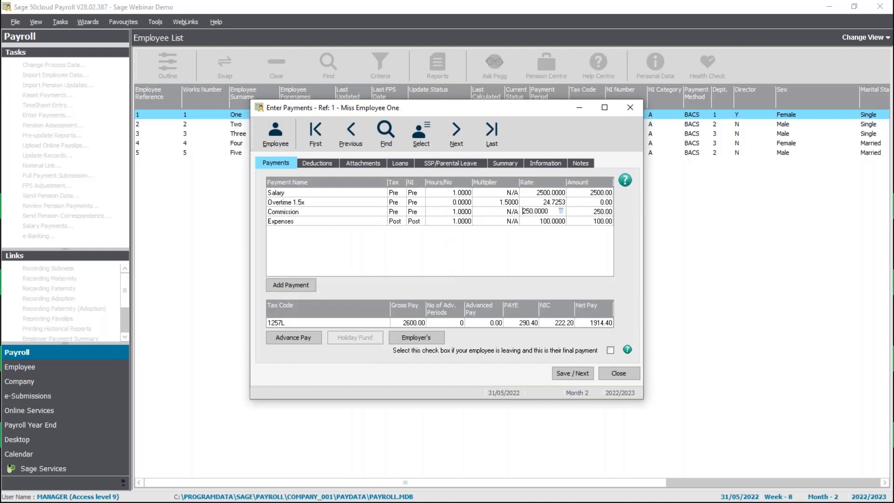
key(Tab)
click(572, 373)
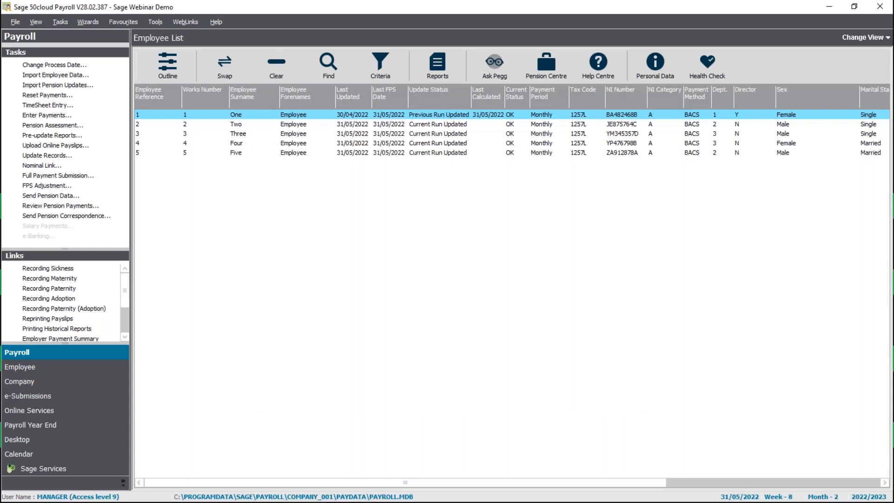
Update the employee records for 31/05/2022, dismissing the no-software-updates message.
click(47, 156)
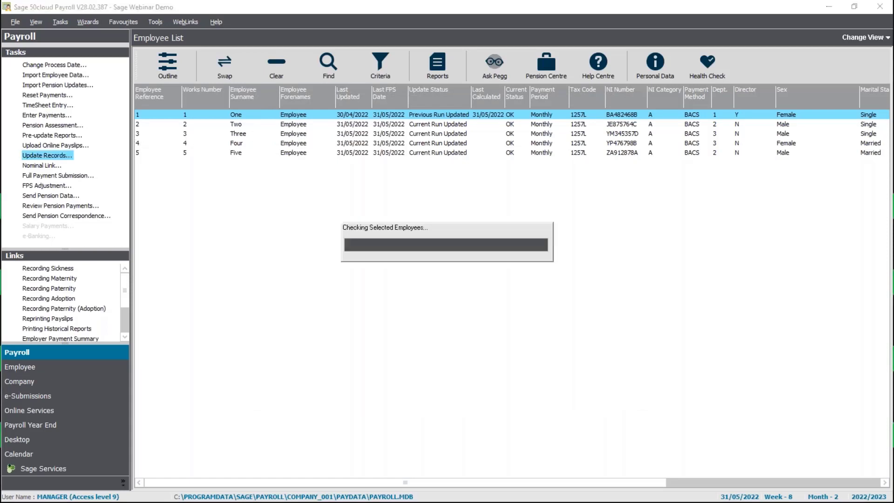
click(491, 305)
click(456, 280)
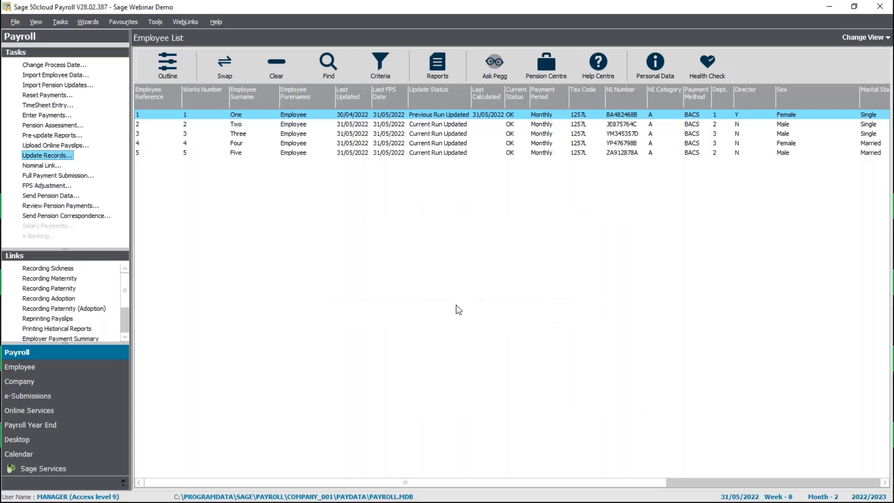
click(481, 301)
click(488, 340)
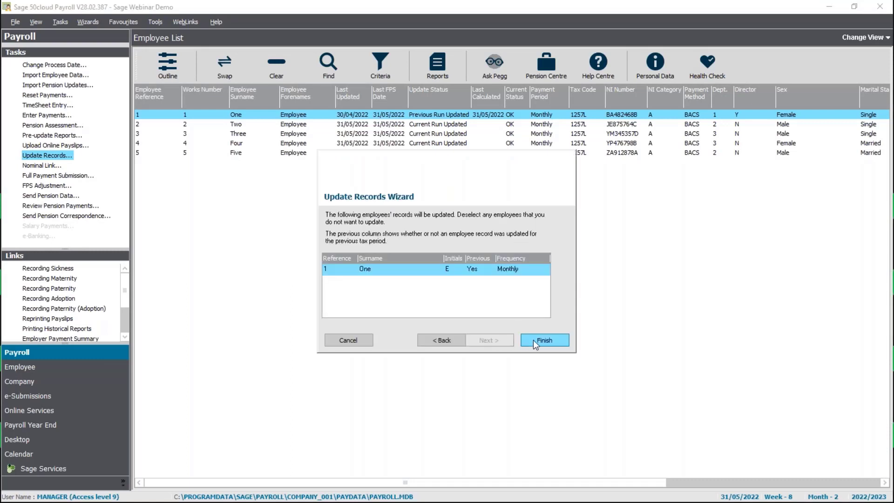
click(535, 340)
click(546, 303)
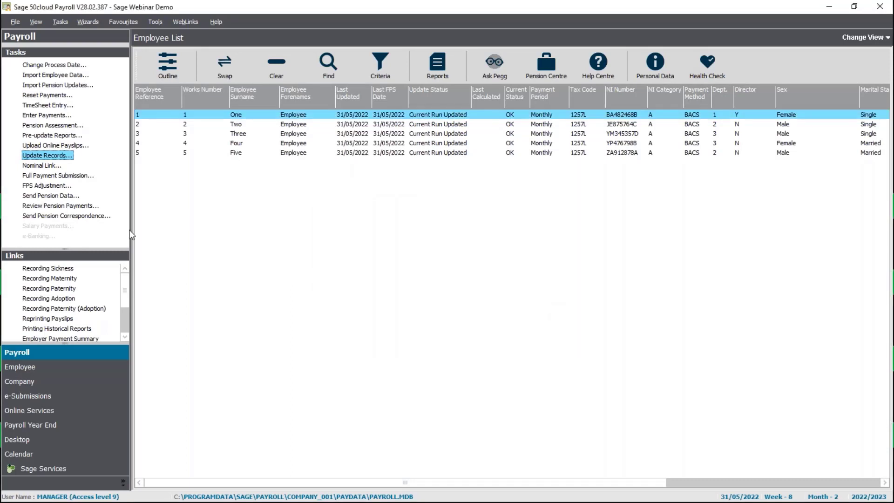
click(49, 166)
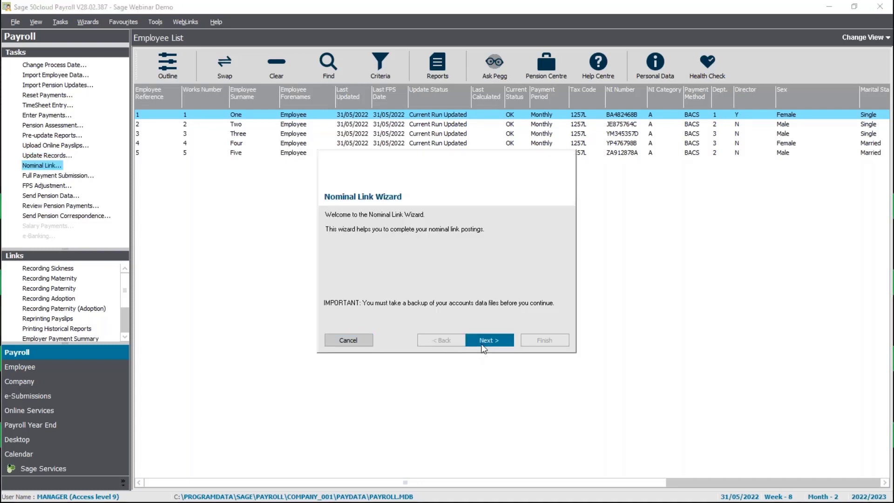
Run the Nominal Link Wizard with reference 'WagesC0R', check the 250.00 commission, type 'Correct', then abandon without posting.
click(496, 342)
click(497, 341)
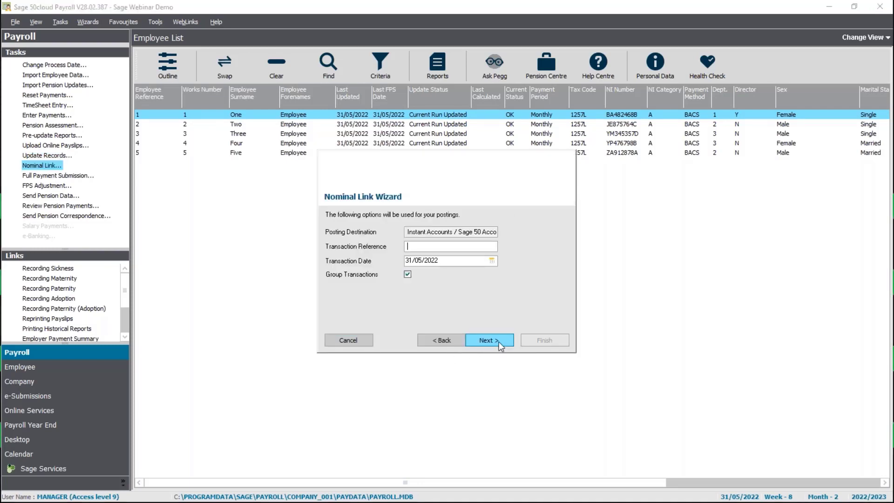
text(WagesC0R)
click(502, 340)
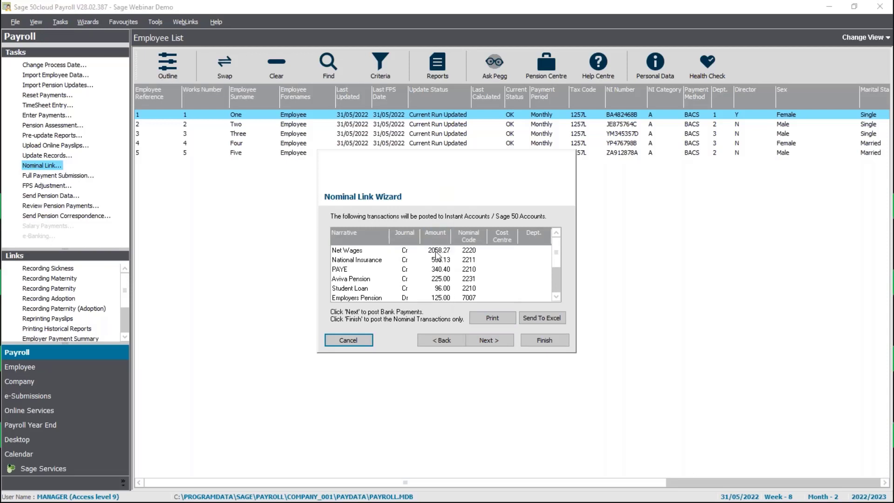
click(559, 287)
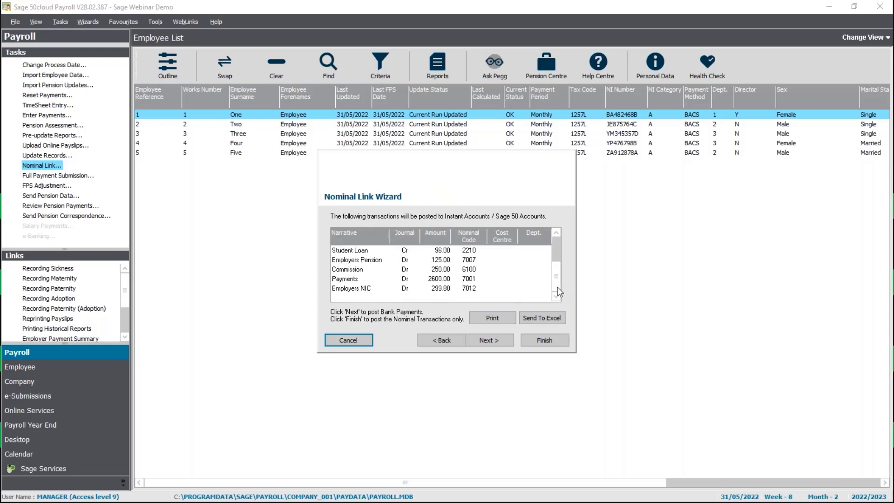
click(443, 270)
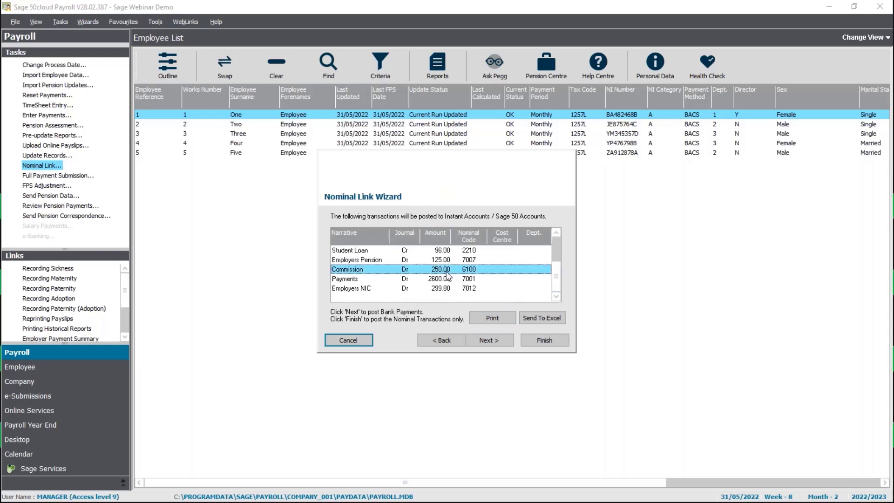
click(493, 339)
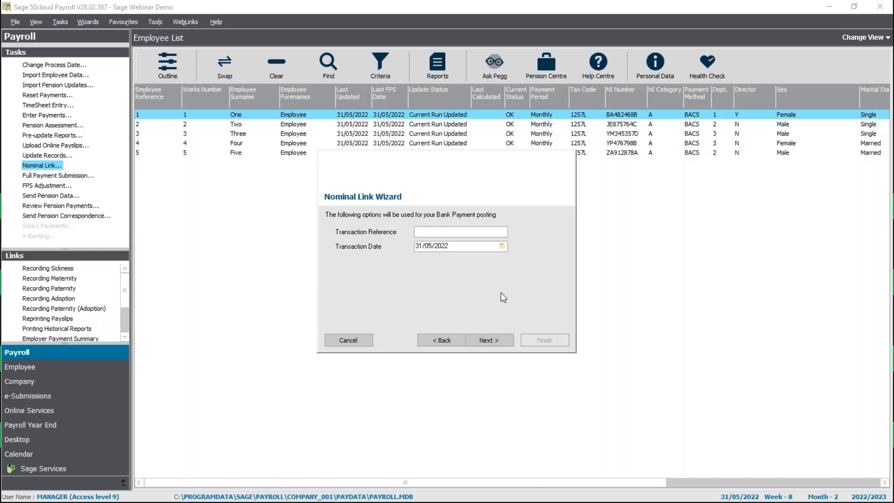
text(Correct)
click(357, 340)
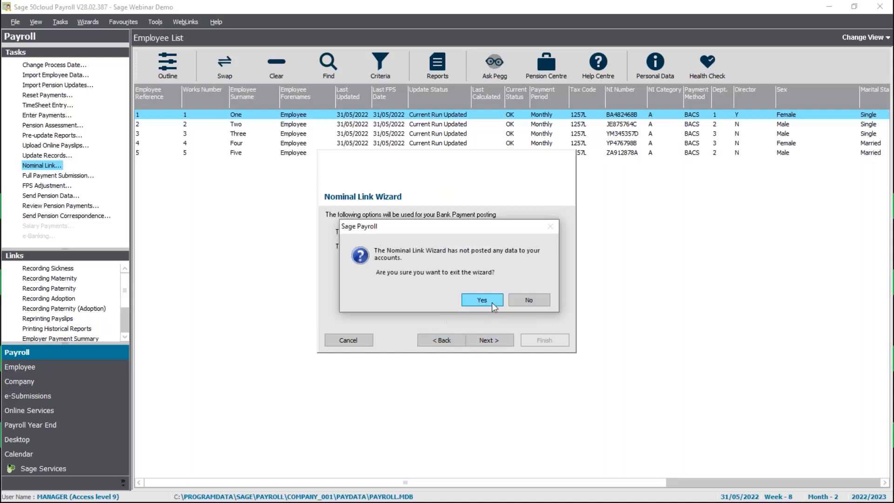
click(492, 301)
Rerun the Nominal Link Wizard with reference 'Corr' and post nominal transactions only, without bank payments.
click(53, 166)
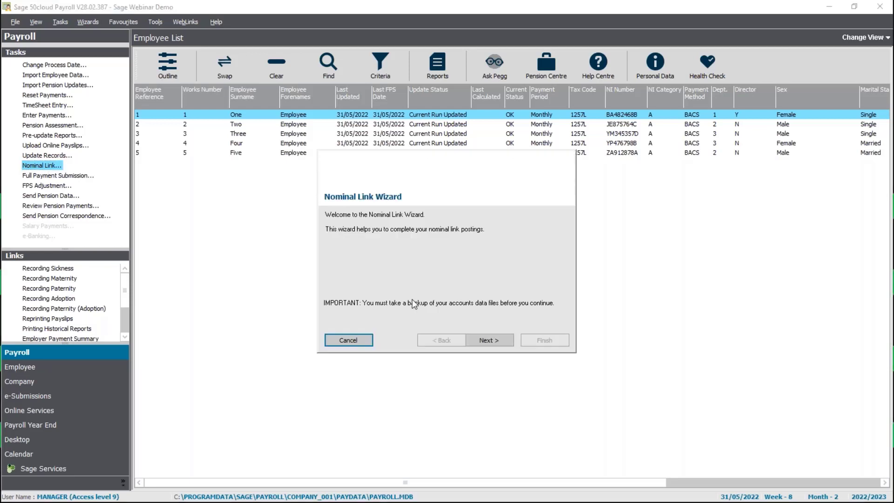
click(486, 340)
click(496, 340)
text(Corr)
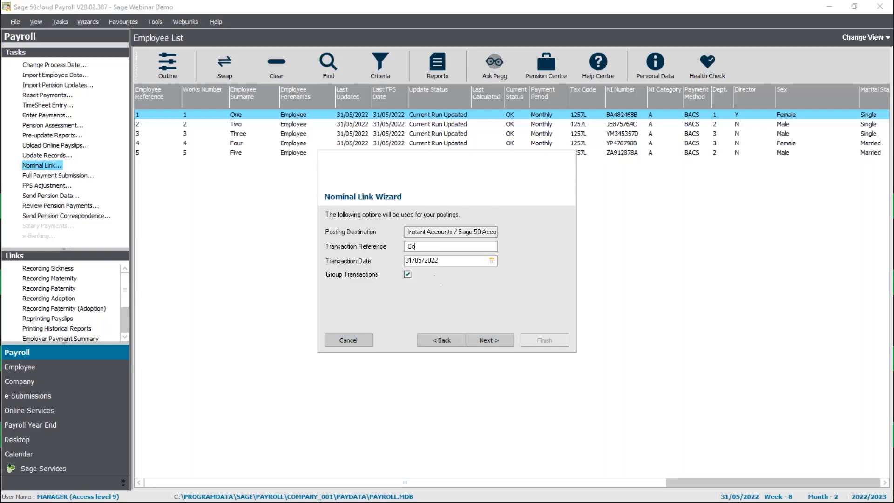
click(492, 342)
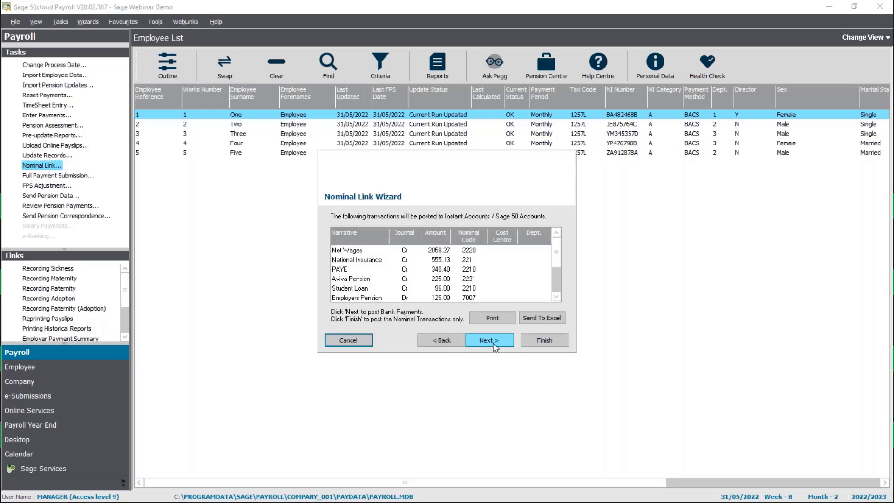
click(542, 342)
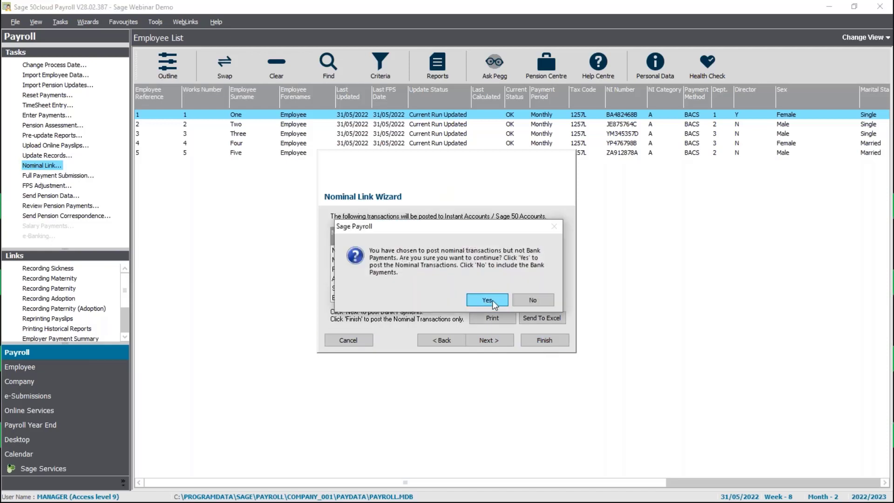
click(493, 302)
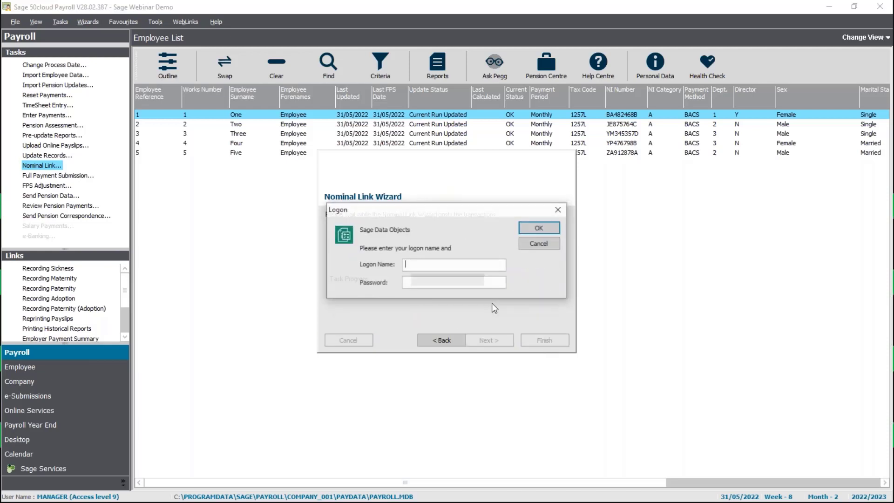
Log on to Sage Data Objects with the accounts username and password, and acknowledge the 9 posted transactions.
text(manager)
key(Tab)
text(**)
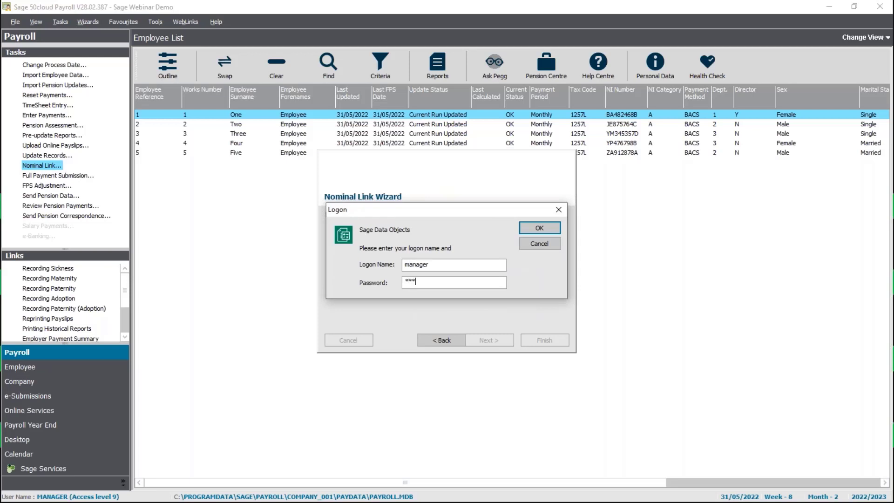
key(Return)
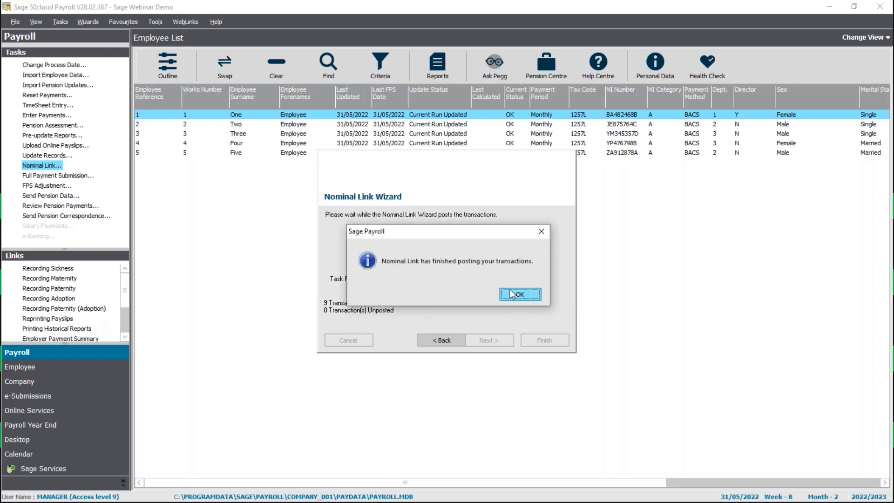
click(514, 294)
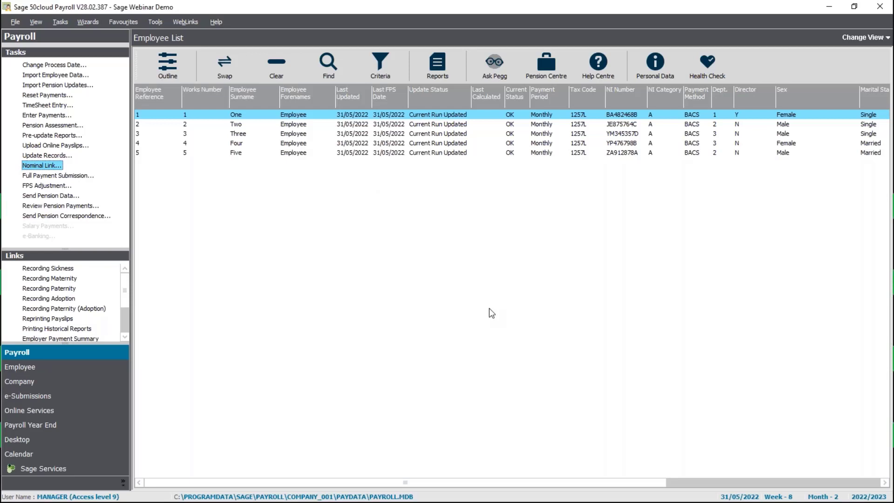